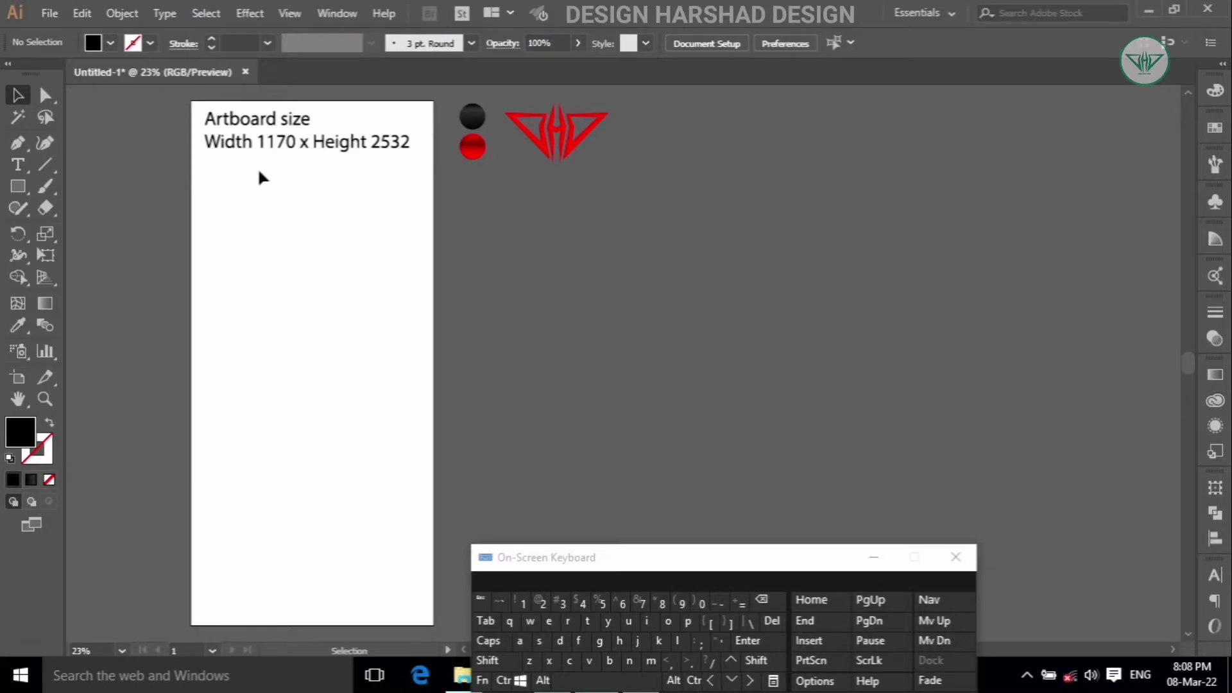
- Delete the artboard size note from the artboard
click(262, 144)
scroll(568, 411, up, 1)
click(770, 623)
scroll(192, 215, down, 1)
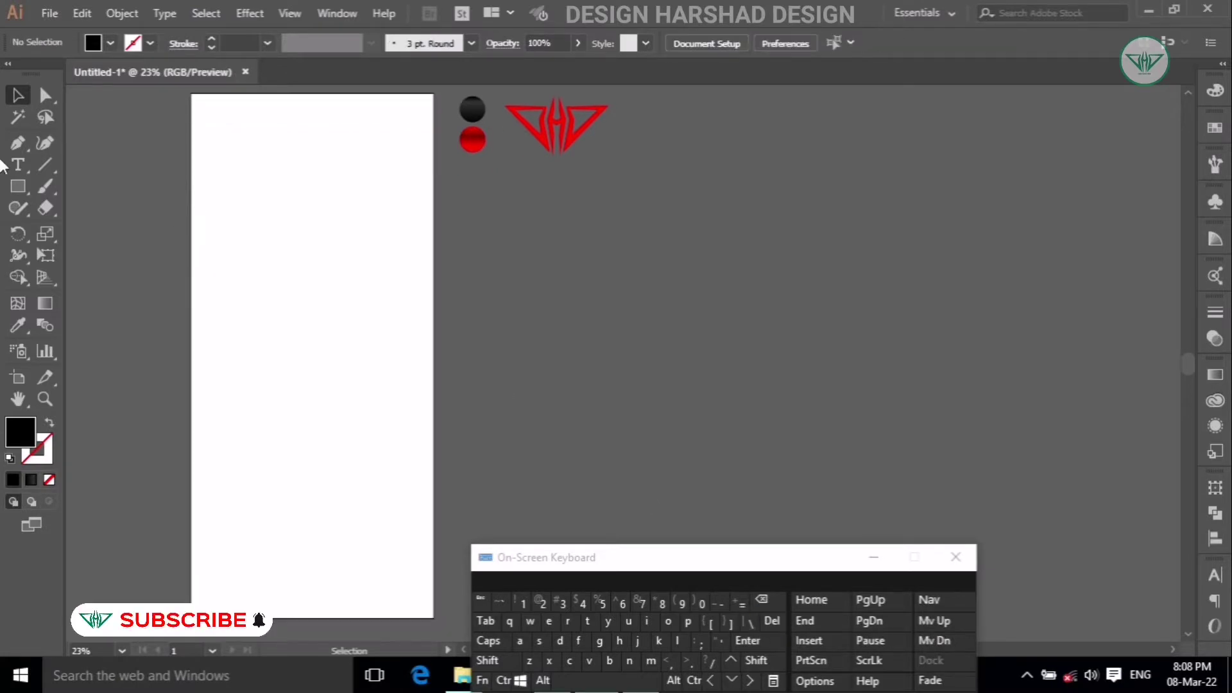
- Create a rectangle 1170 px wide and 2532 px high, starting at the artboard's upper-left corner
key(m)
click(190, 95)
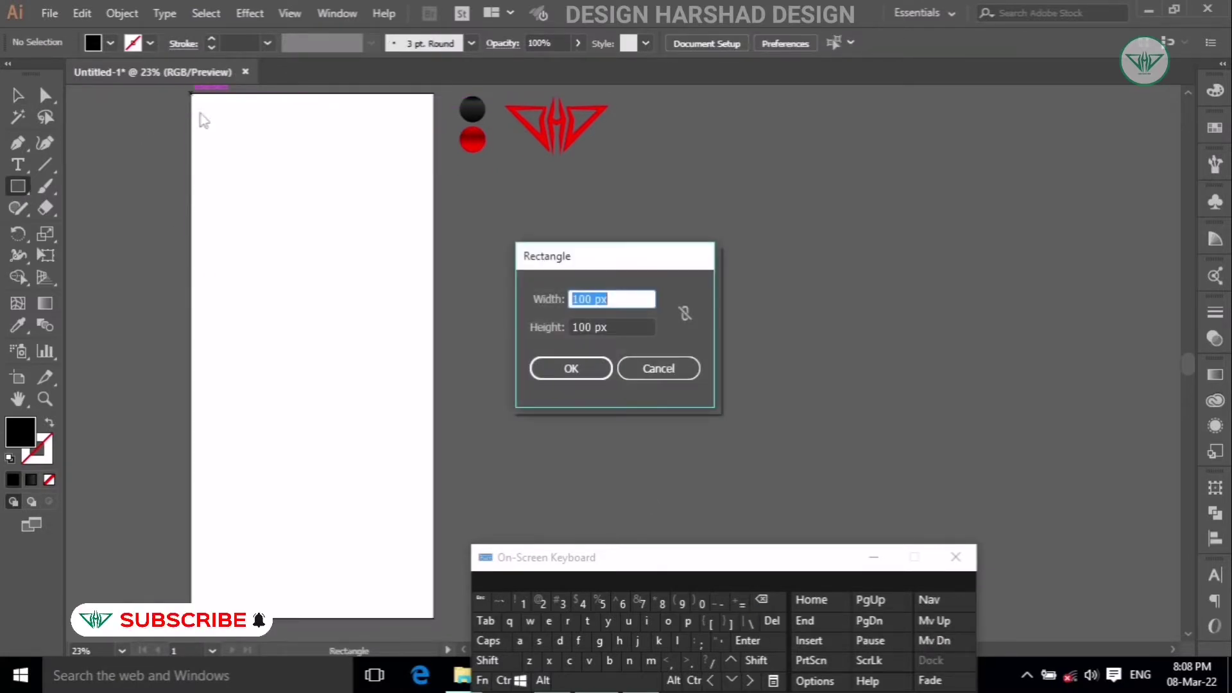
click(523, 603)
click(523, 603)
click(640, 603)
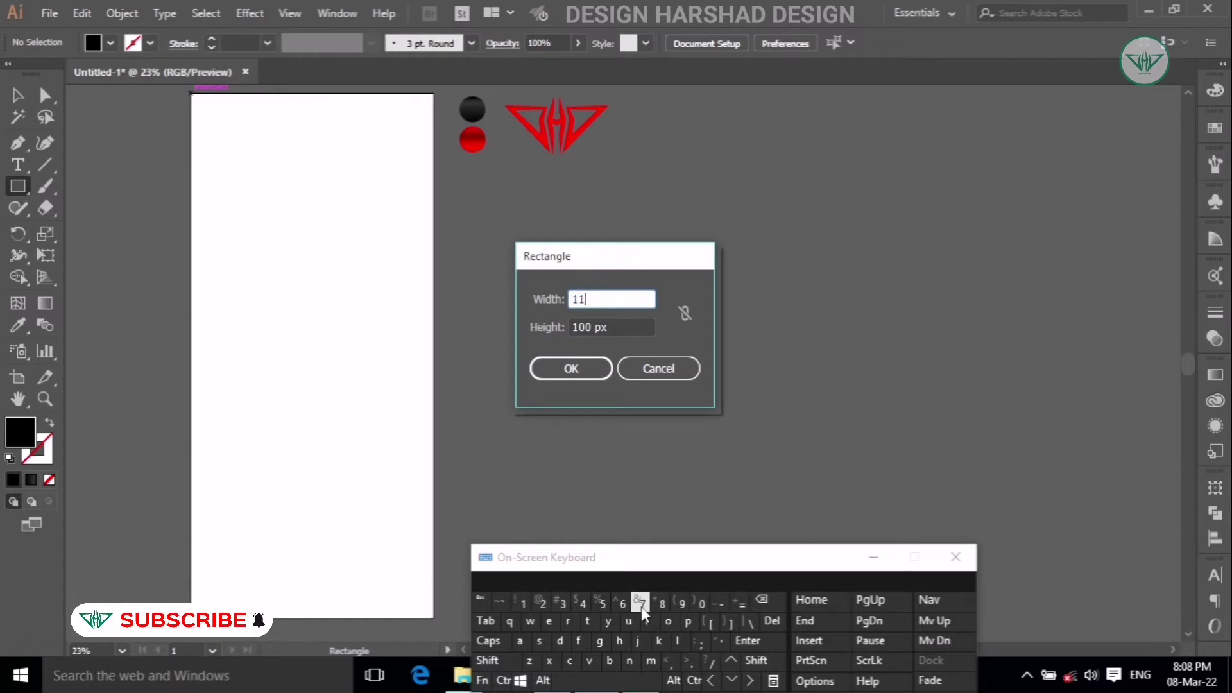
click(699, 603)
click(597, 329)
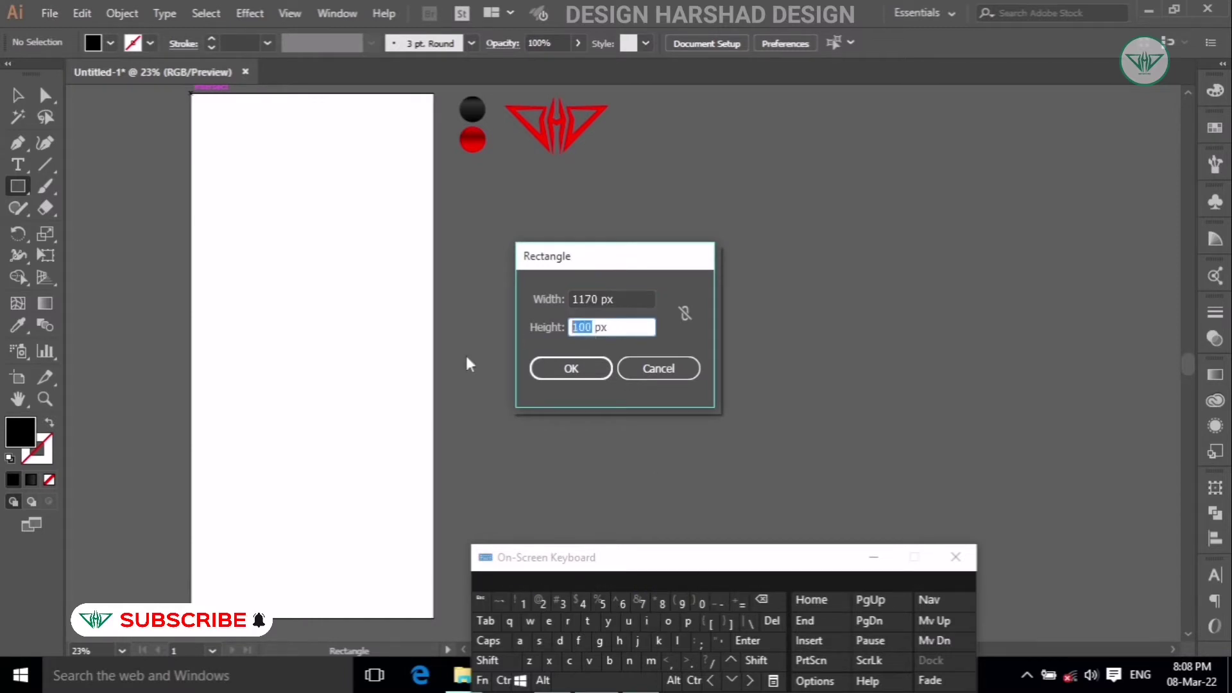
click(540, 603)
click(602, 603)
click(562, 603)
click(540, 604)
click(565, 369)
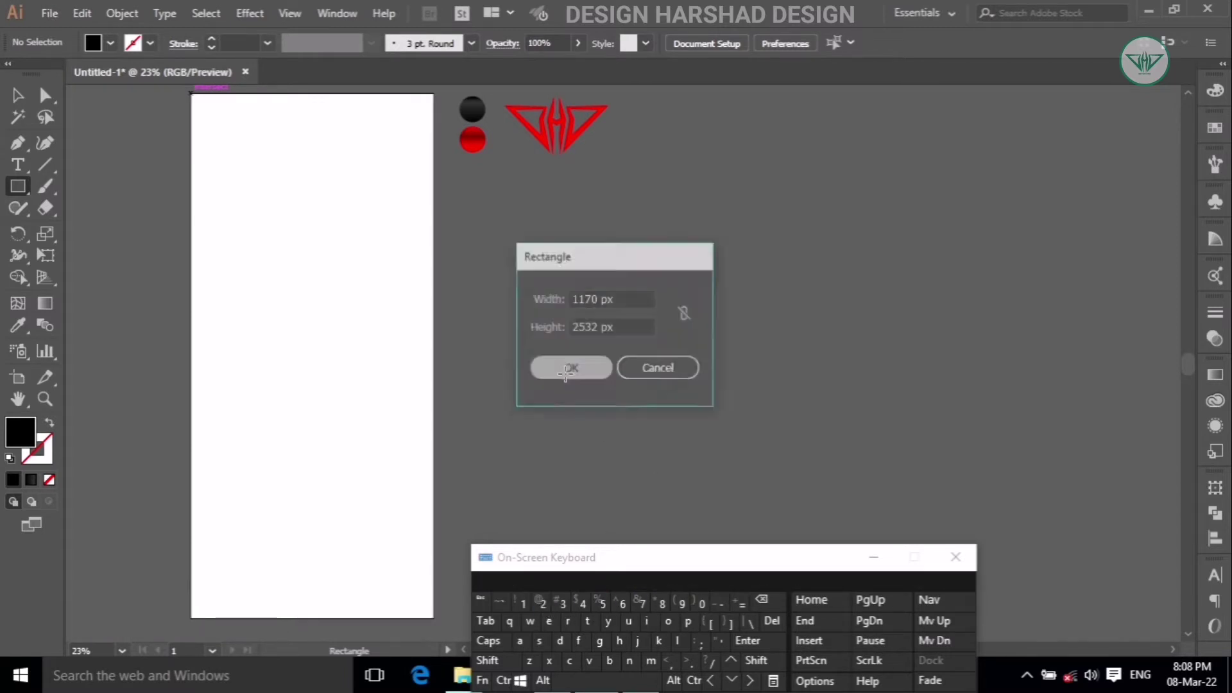
key(v)
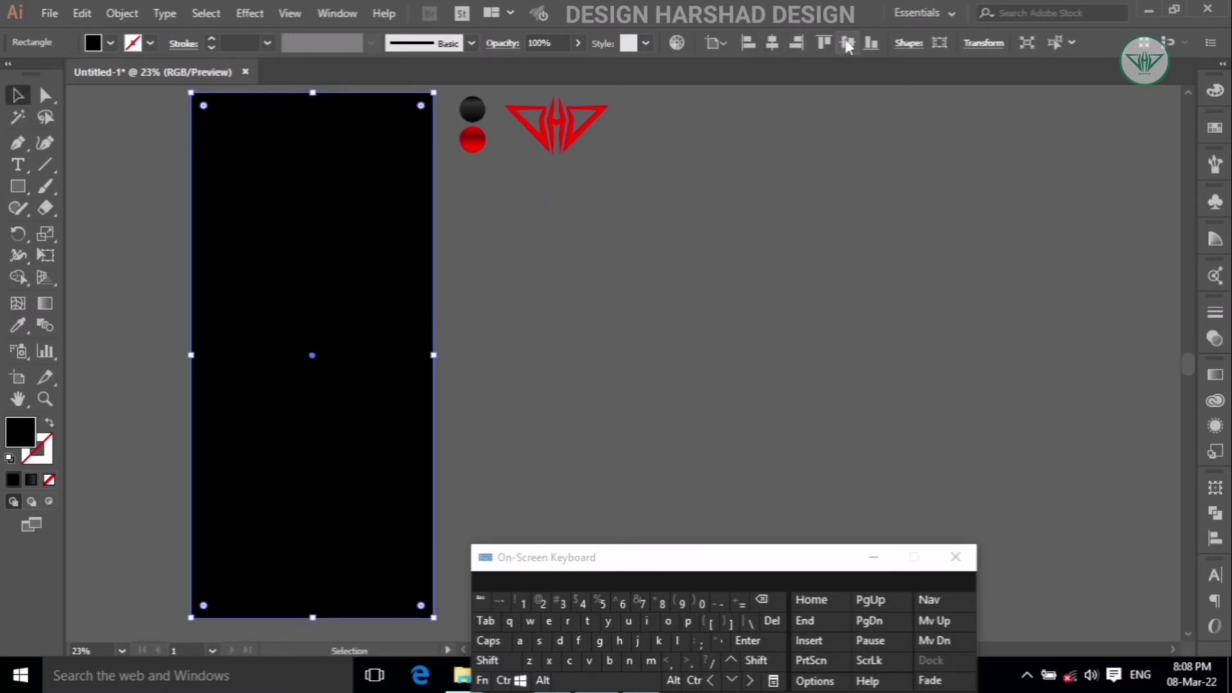
- Fill the rectangle with the black gradient sampled from the dark circle beside the artboard and set the gradient angle to 90°
click(18, 325)
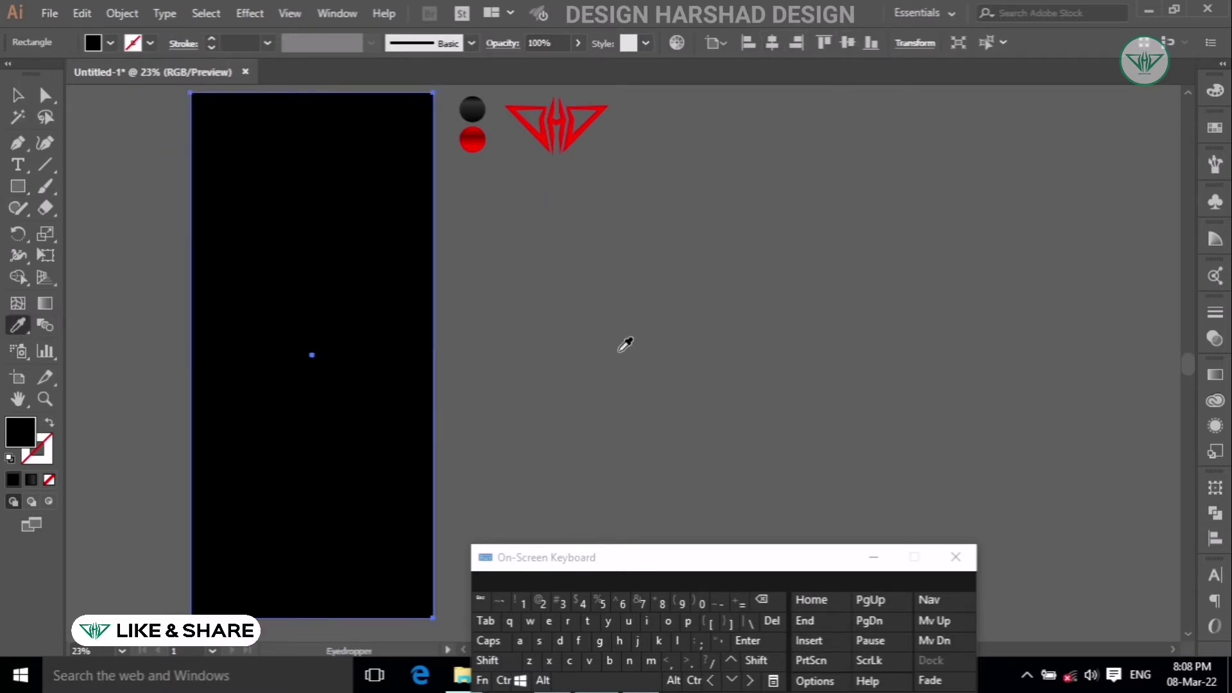
click(472, 110)
click(16, 95)
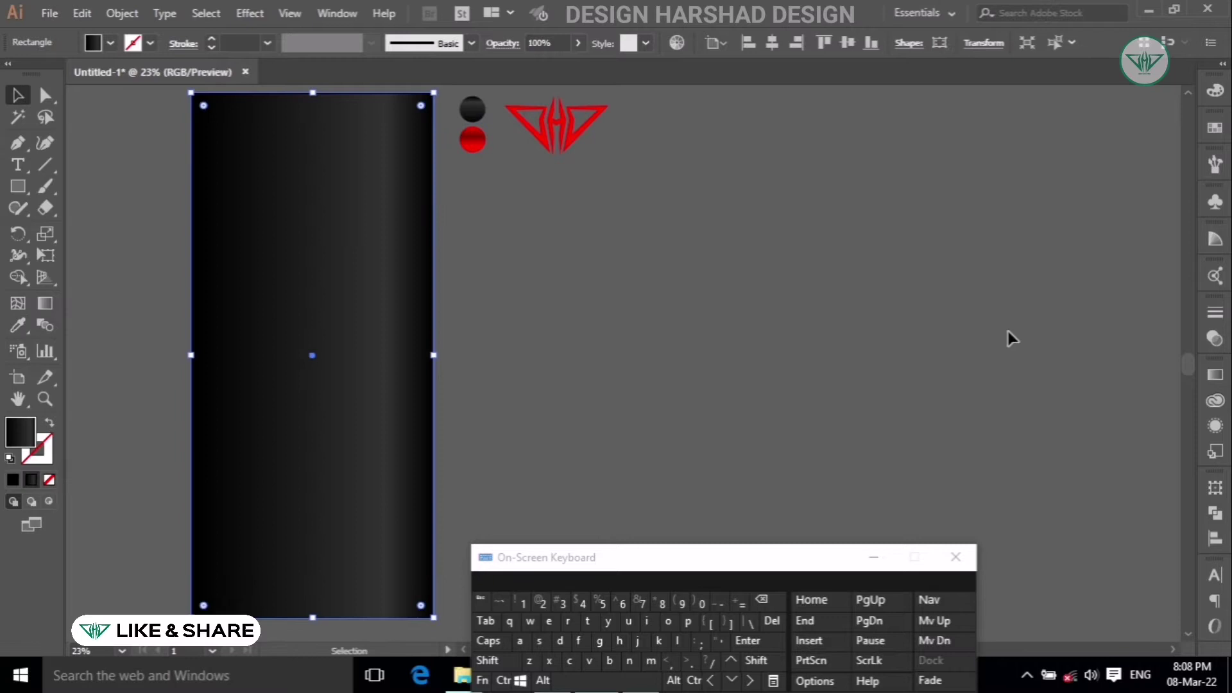
click(1215, 377)
click(1122, 441)
click(1145, 190)
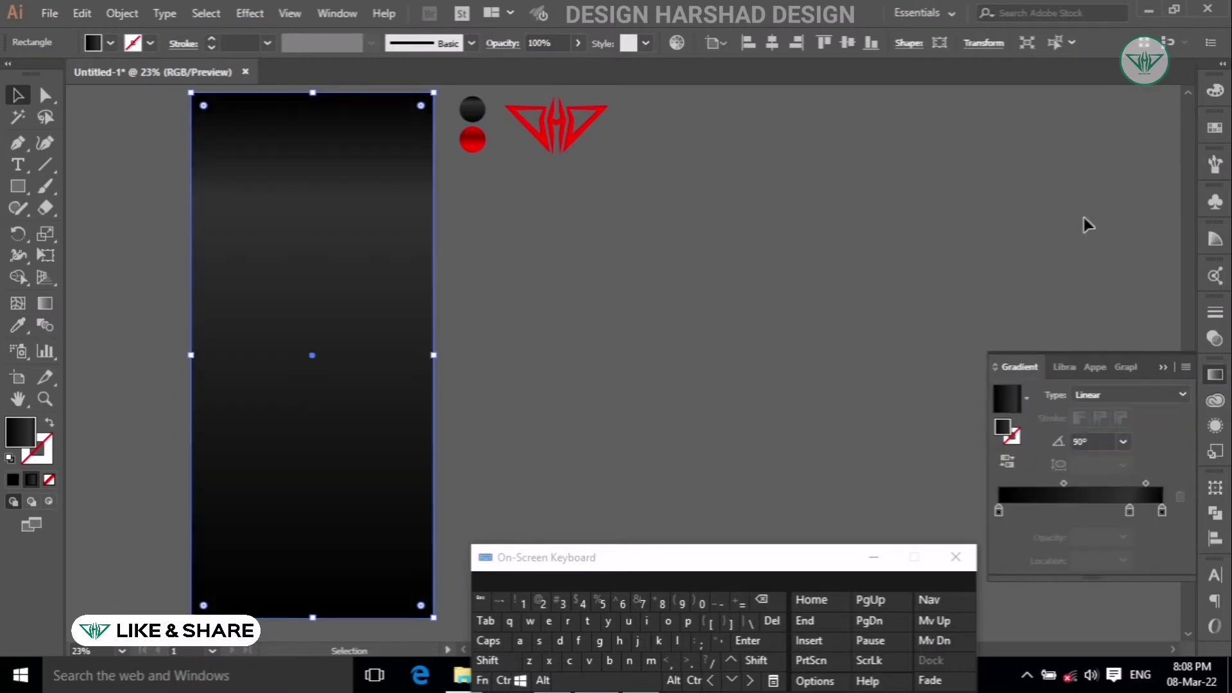
click(1162, 367)
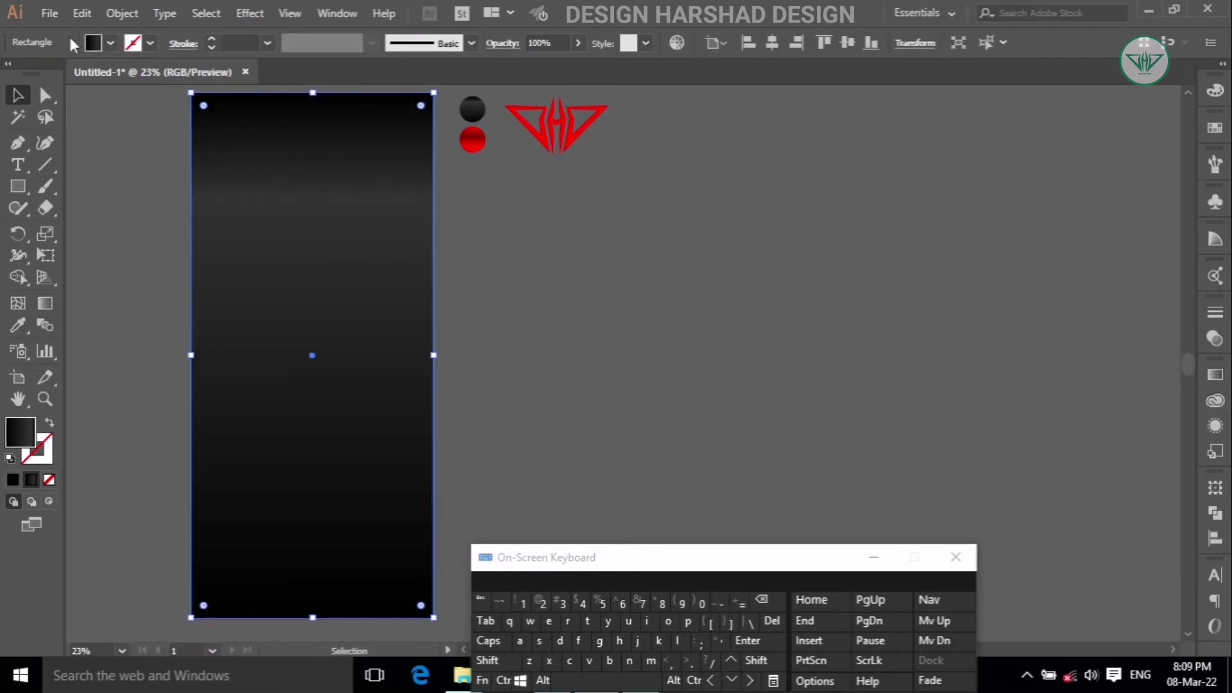
- Lock the selected gradient background rectangle
click(122, 13)
mouse_move(359, 97)
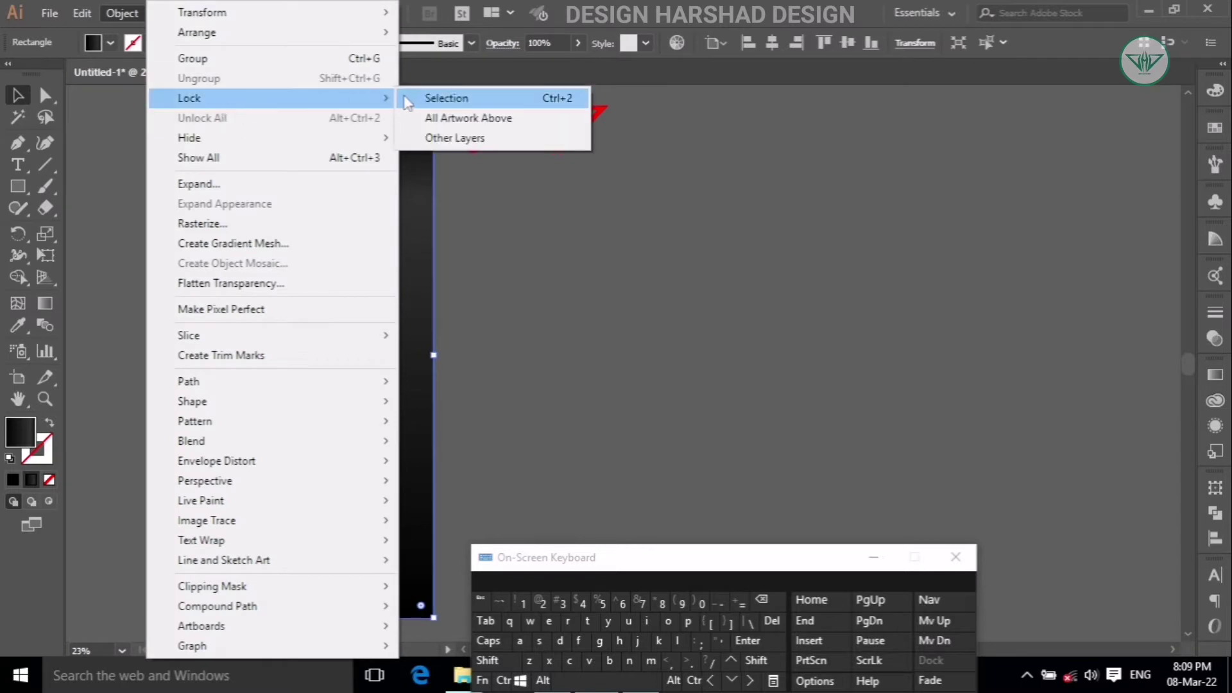
click(442, 100)
- Create a circle 250 px wide with the Ellipse tool near the artboard's lower-right corner
drag(18, 190, 78, 228)
click(381, 573)
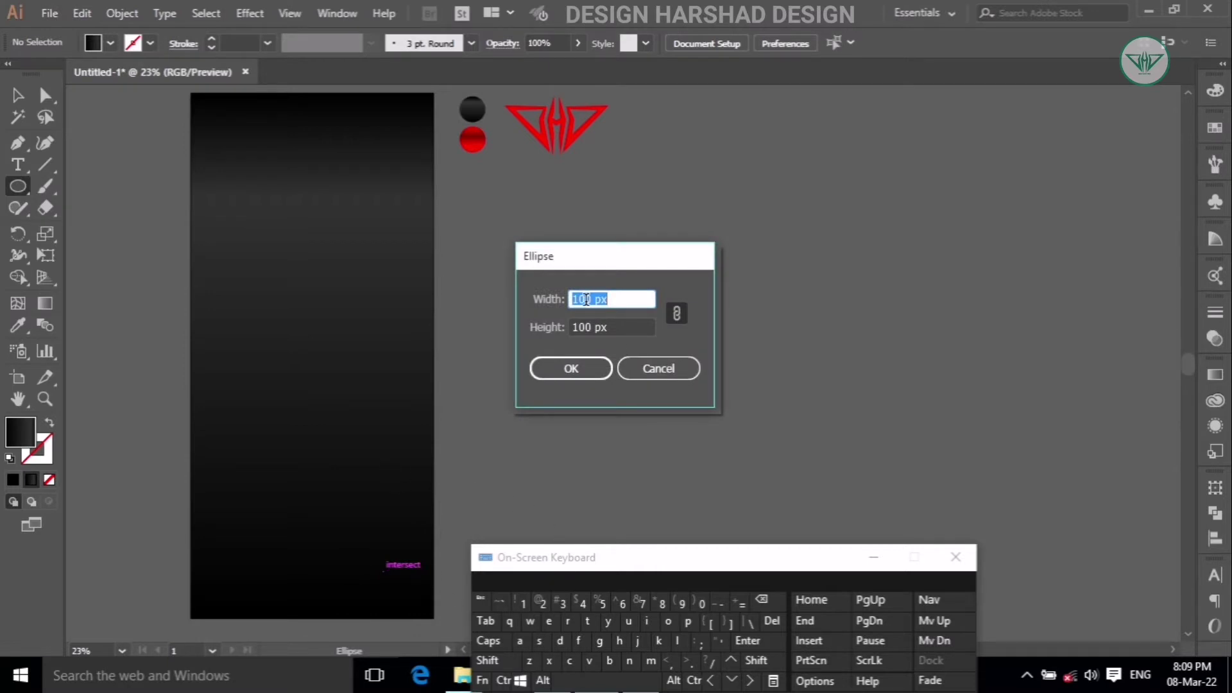
click(544, 603)
click(602, 603)
click(702, 603)
click(583, 376)
click(21, 101)
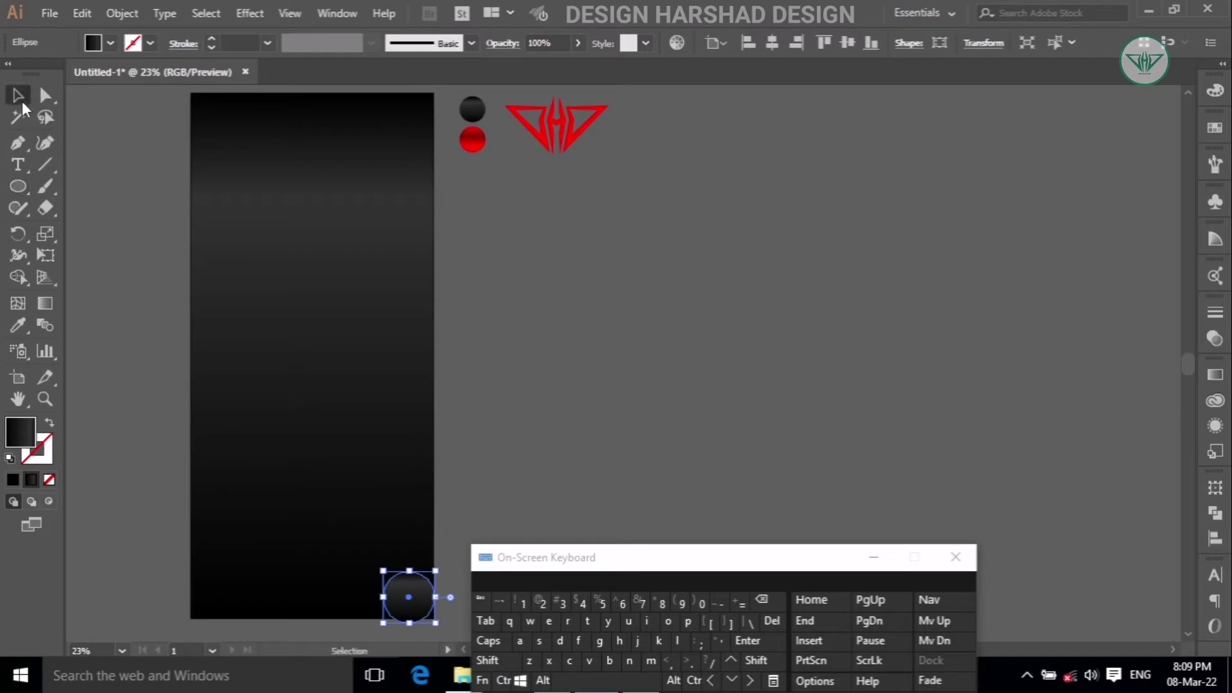
- Give the circle no fill and a red stroke with a weight of 35 pt
click(109, 43)
click(11, 73)
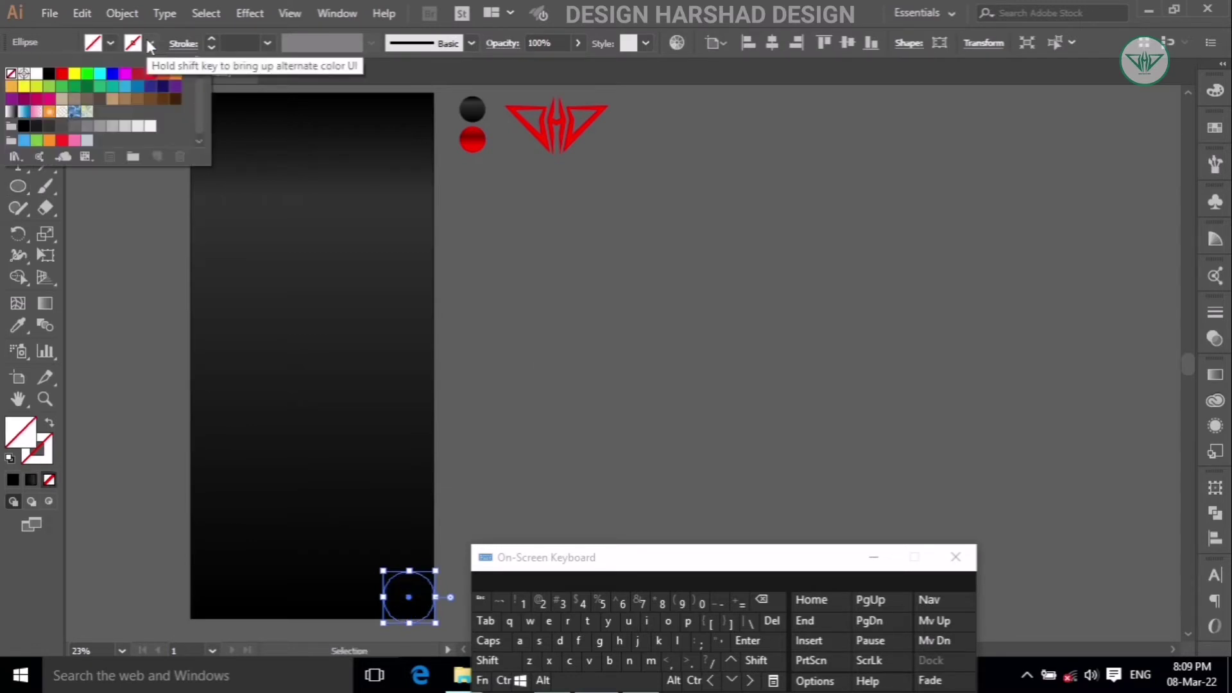
shift+click(64, 76)
click(234, 43)
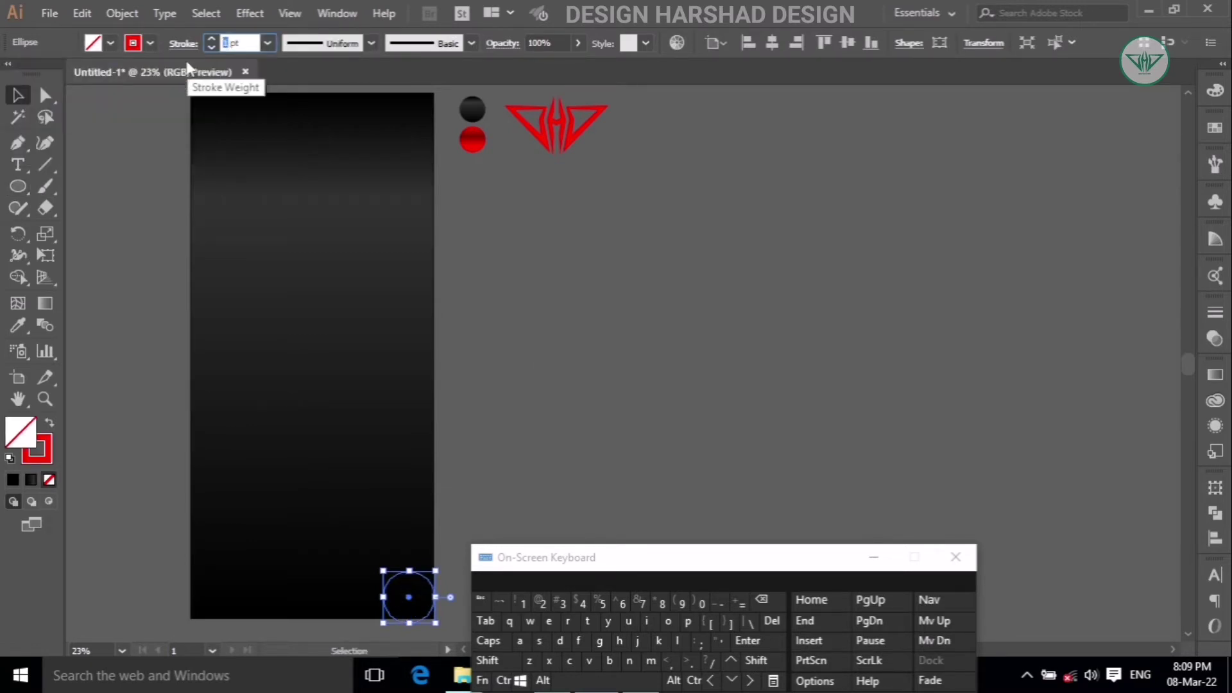
click(556, 605)
click(600, 603)
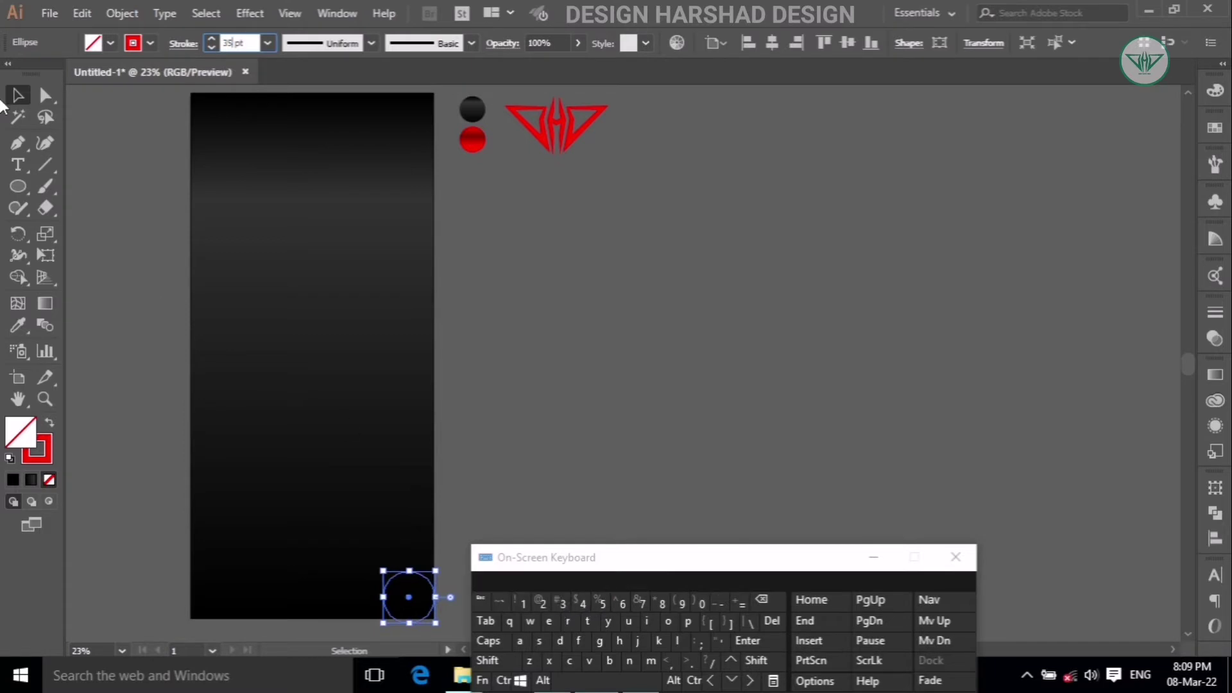
key(Return)
- Align the ring to the artboard's bottom-right corner and place a duplicate of it outside the artboard
click(846, 43)
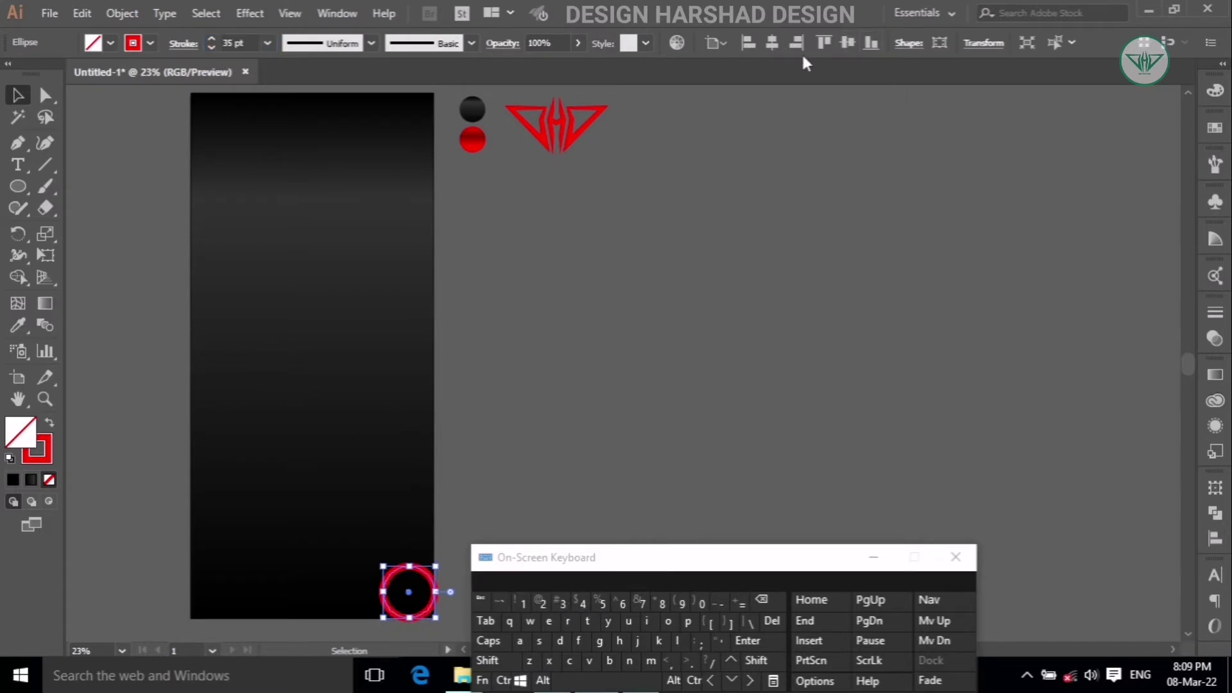
scroll(335, 372, down, 1)
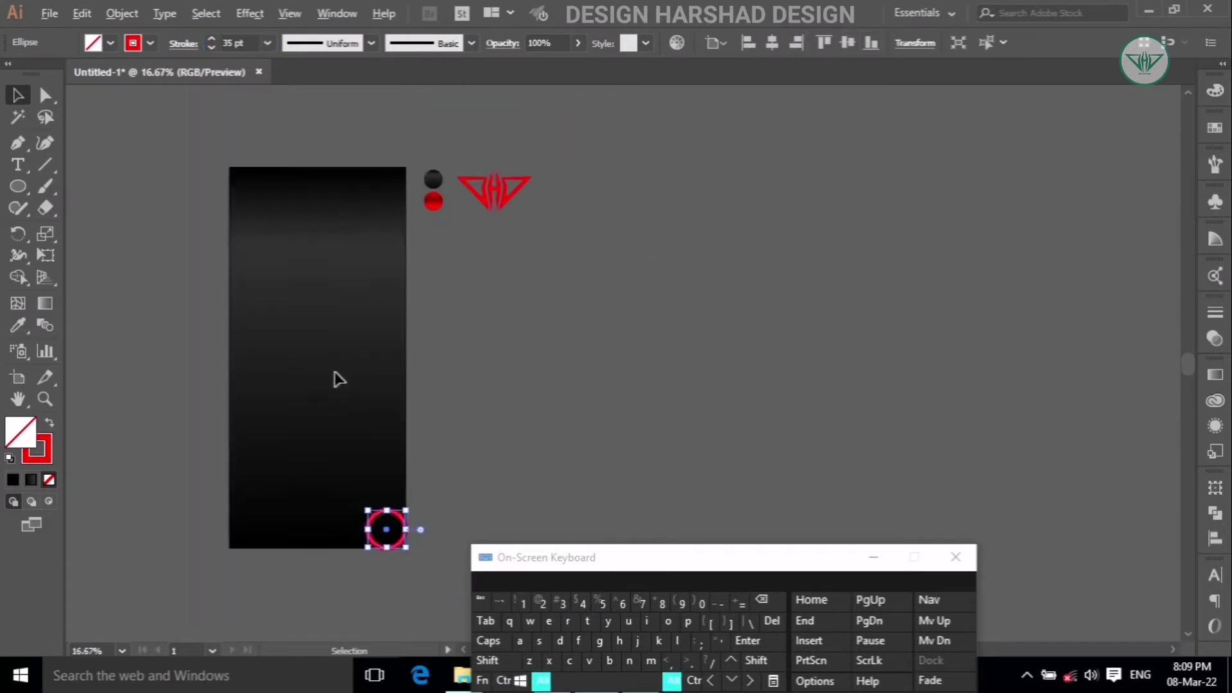
scroll(384, 553, up, 4)
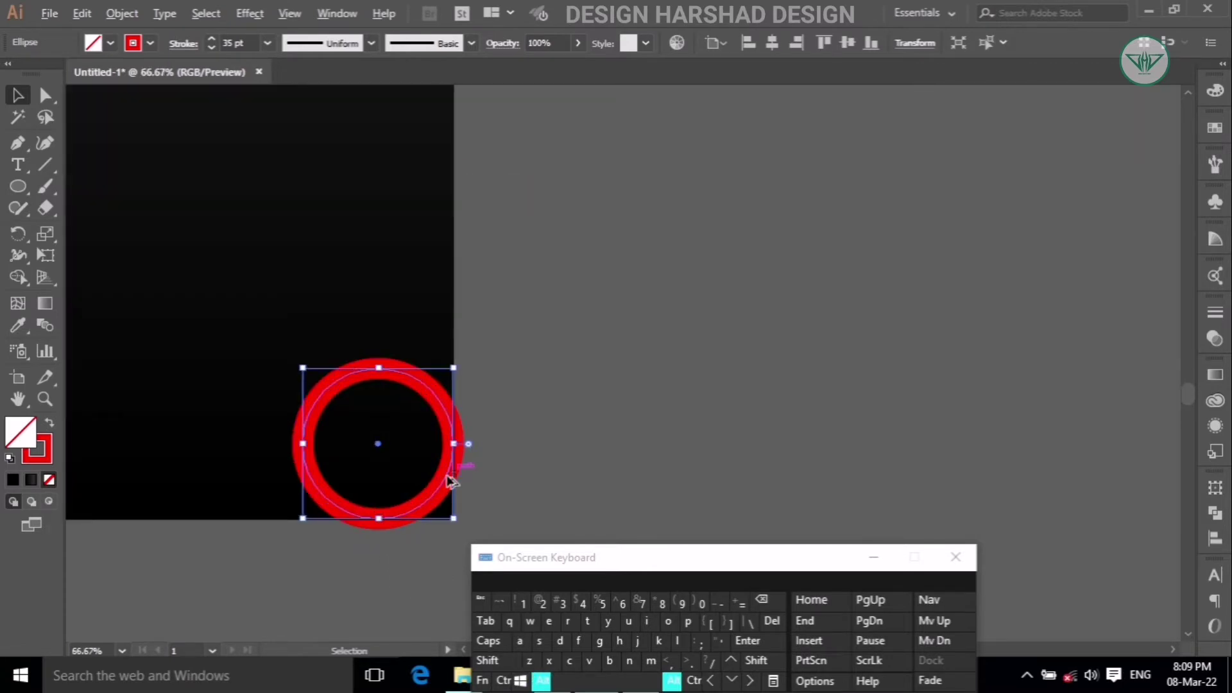
drag(451, 481, 936, 447)
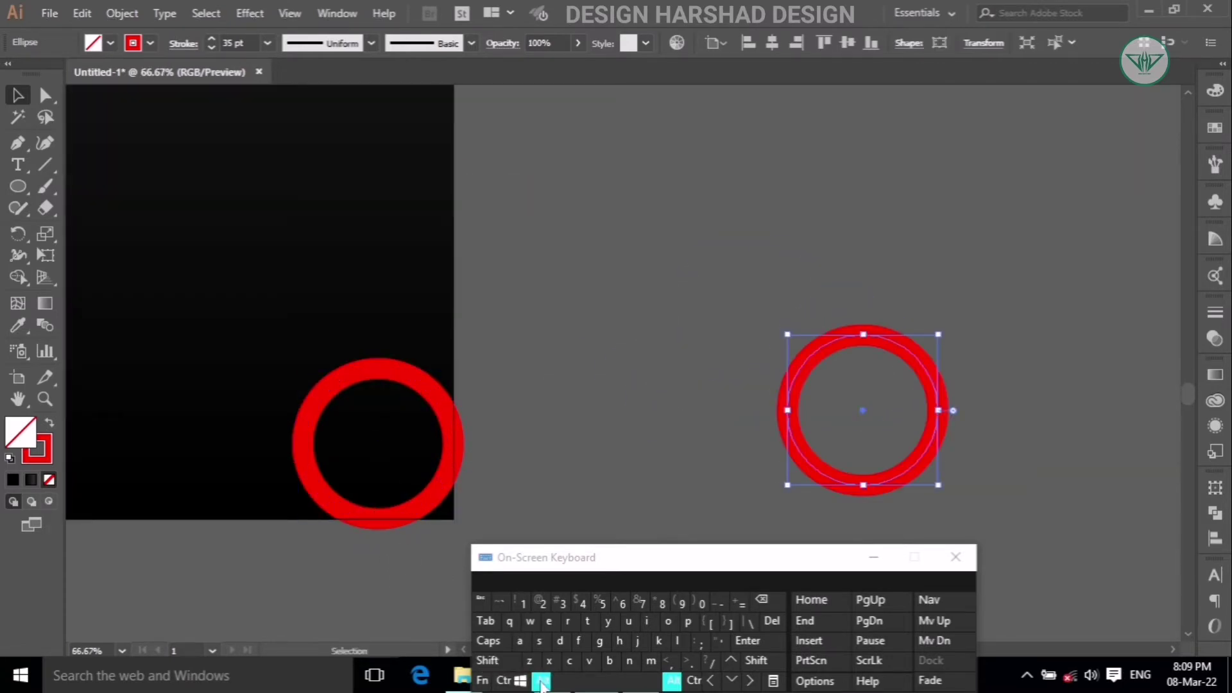
click(426, 641)
- Move the original ring diagonally outward so that it overlaps the artboard's bottom and right edges
click(489, 660)
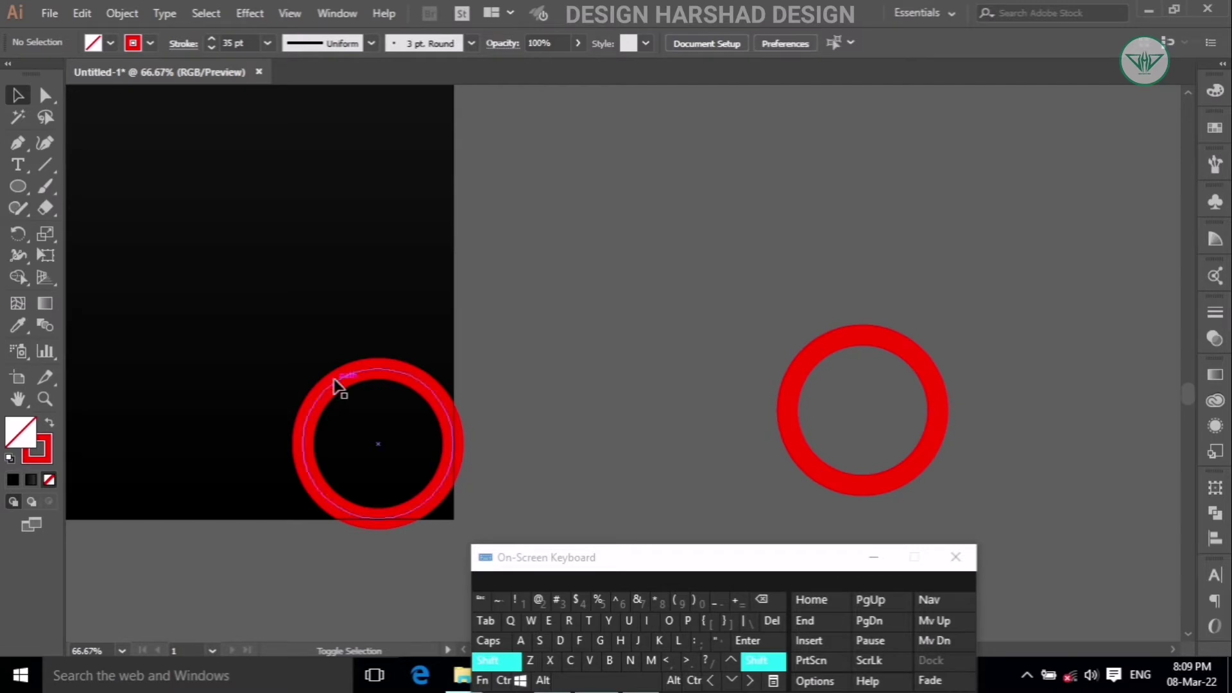
drag(338, 385, 362, 429)
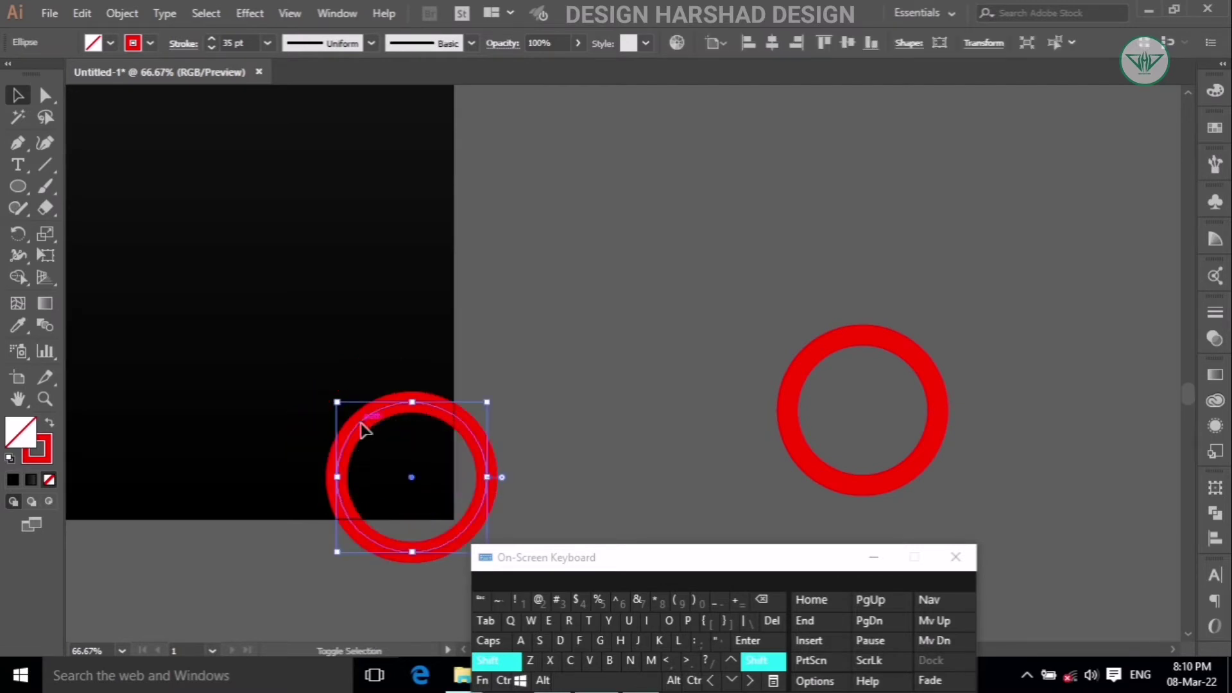
click(496, 661)
click(360, 611)
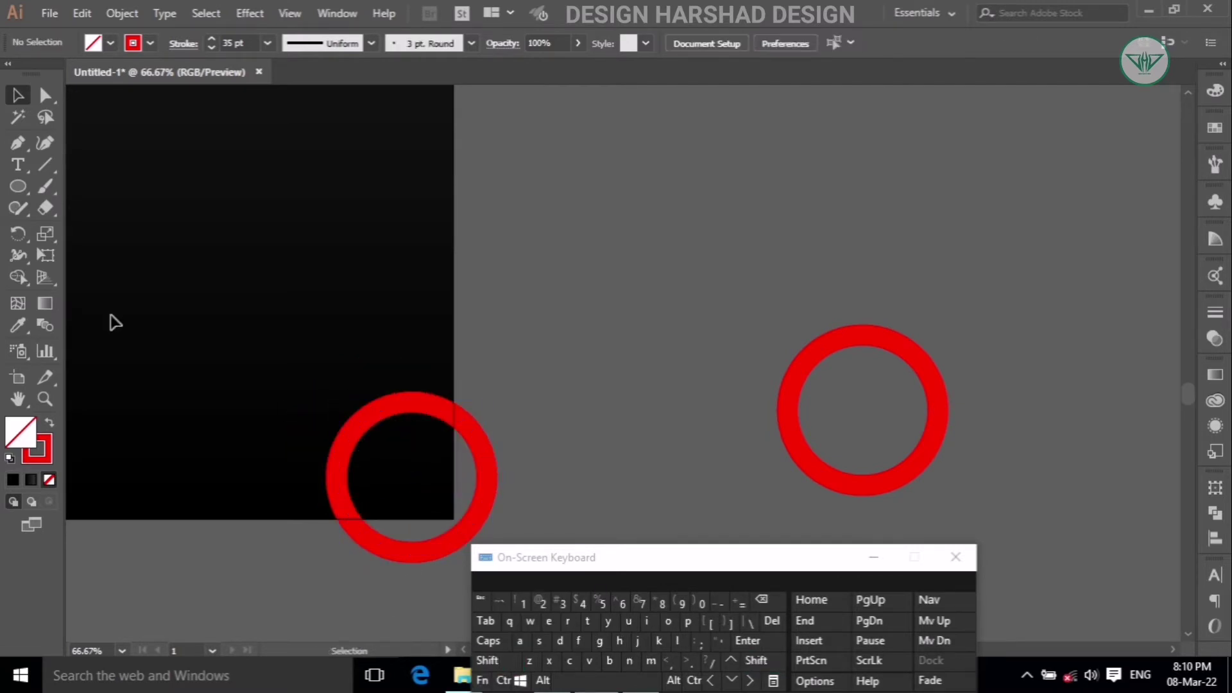
- Expand the corner ring's stroke into a filled shape
drag(278, 334, 444, 492)
click(122, 13)
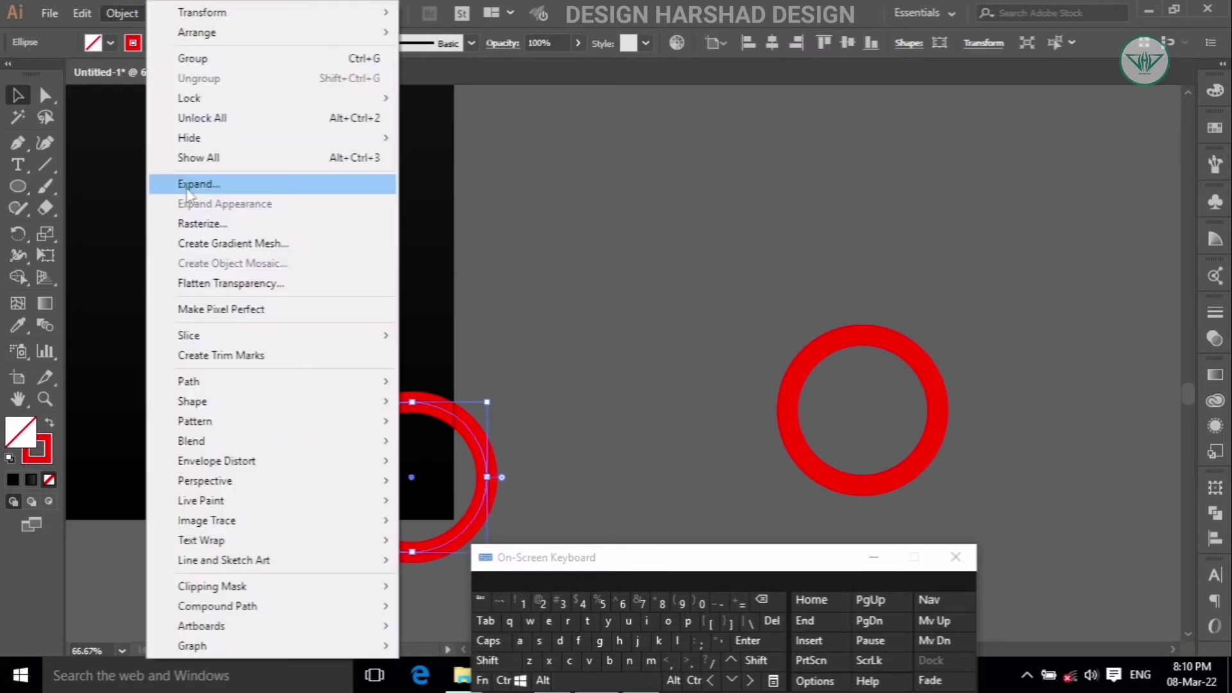
click(193, 182)
click(568, 438)
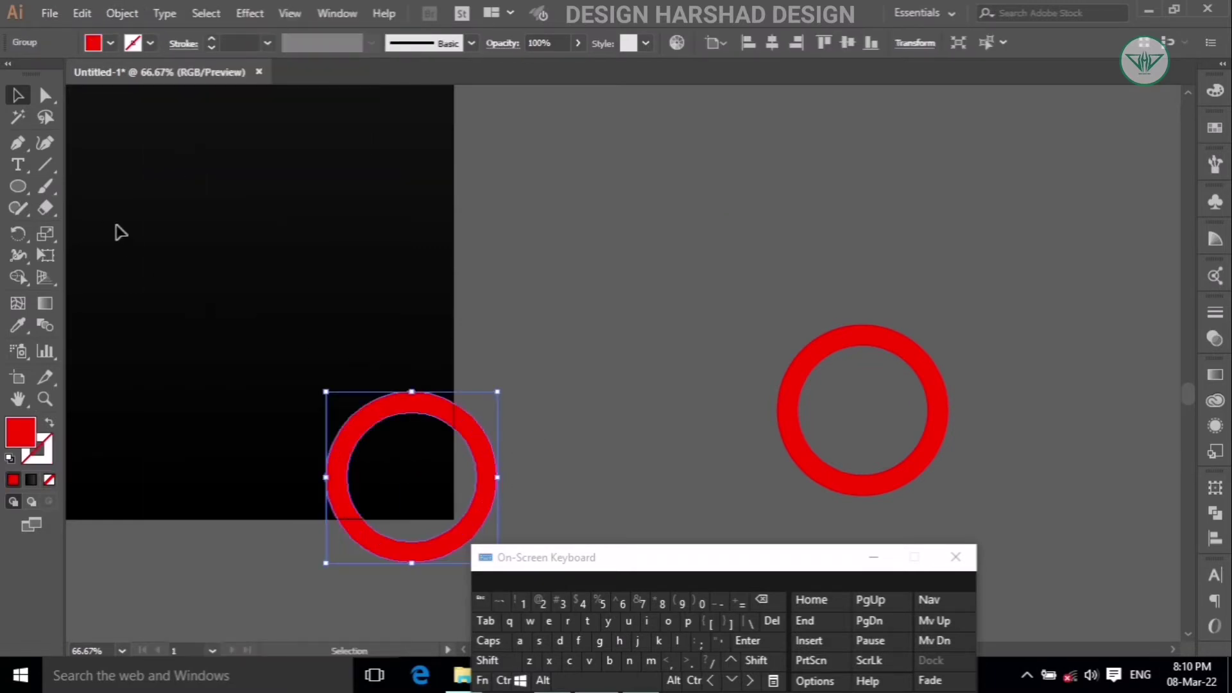
- Draw a Pen tool path from the artboard's right edge down to its corner, then along the bottom edge to about X 902 px
click(17, 147)
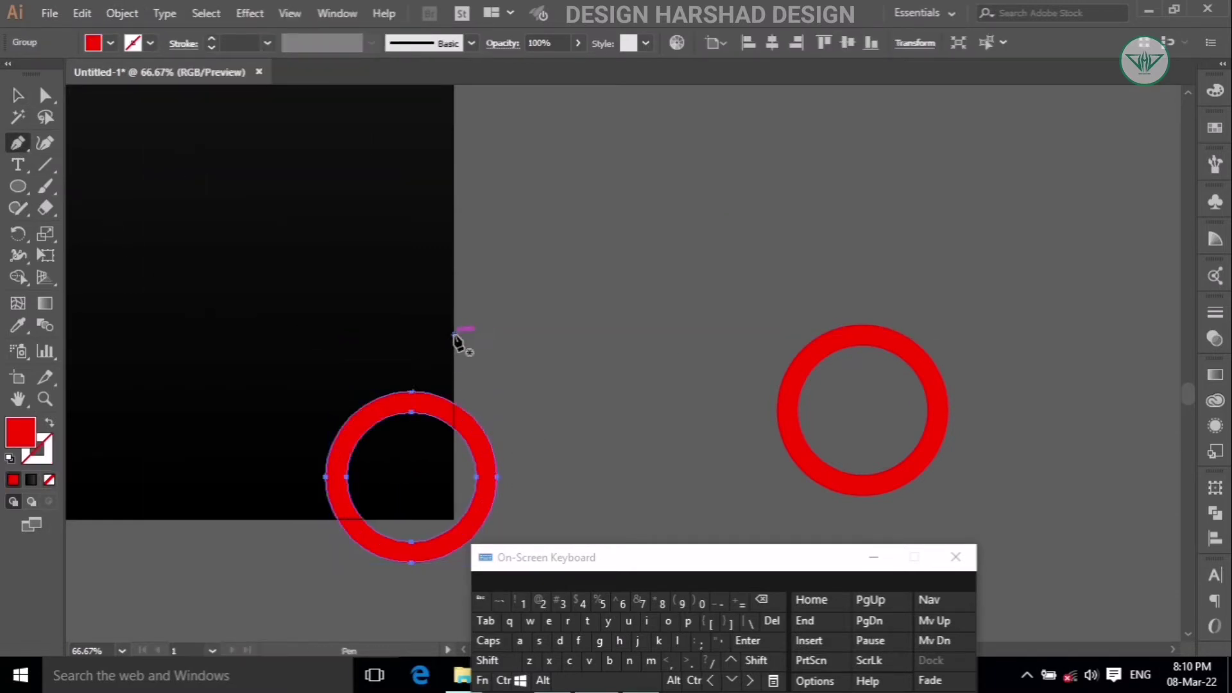
click(452, 335)
click(488, 660)
click(453, 519)
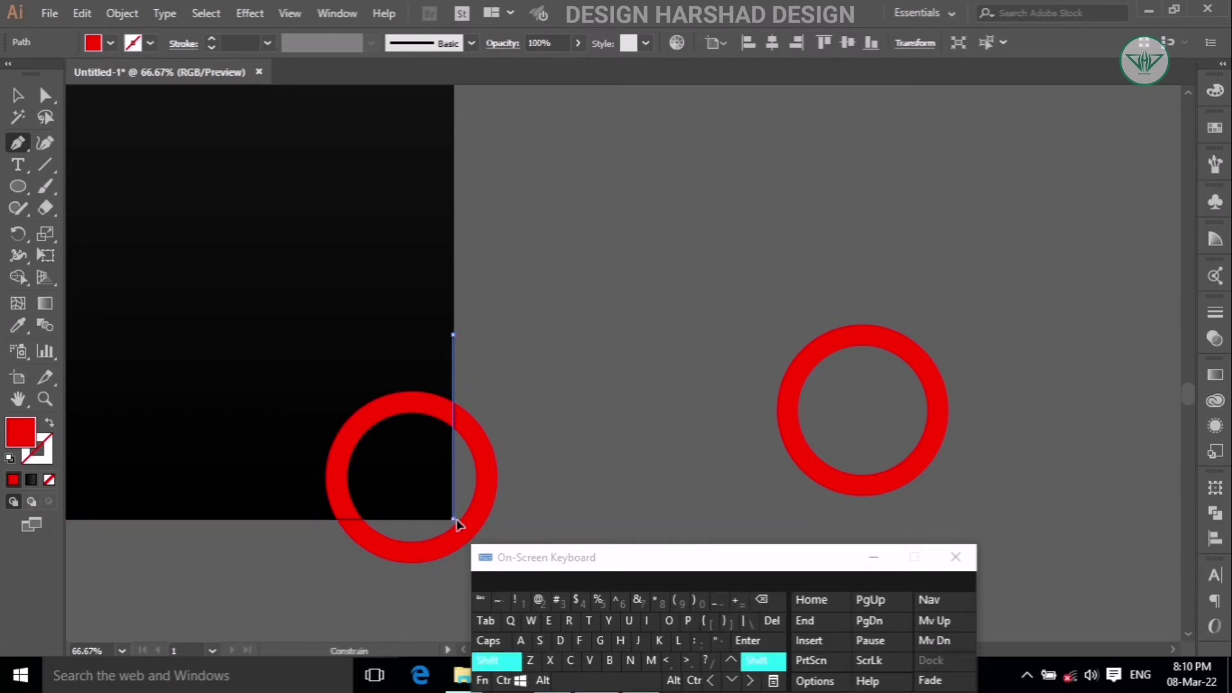
click(289, 519)
click(487, 660)
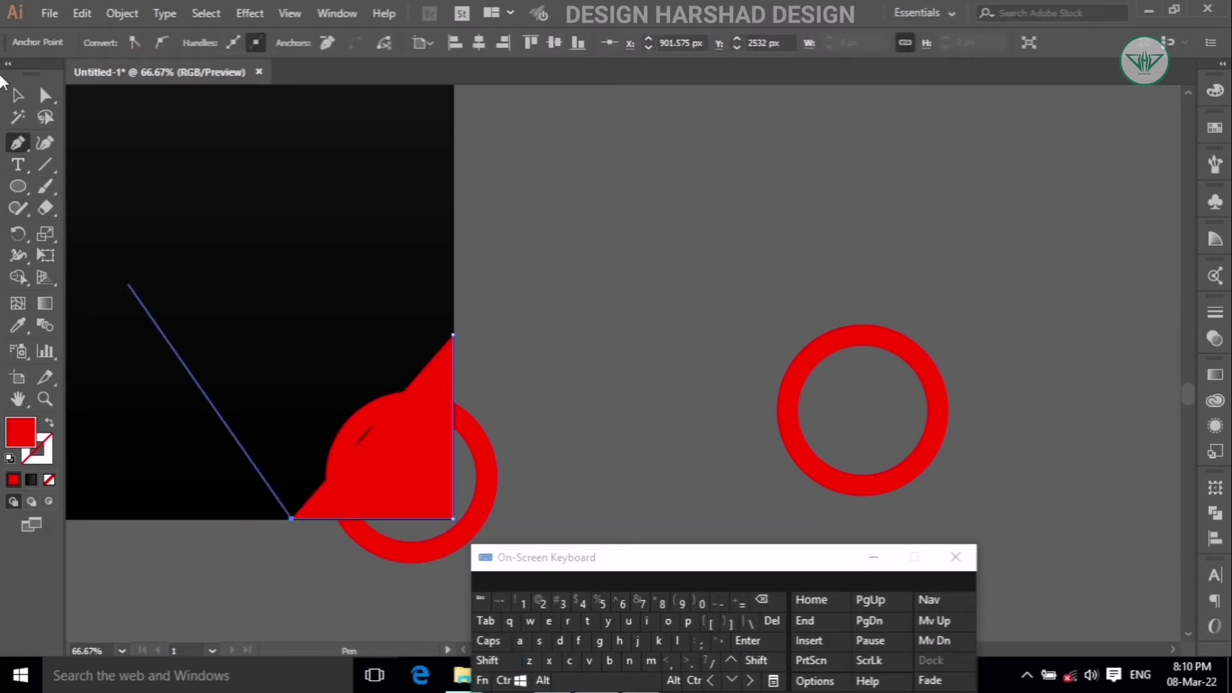
click(18, 96)
- Remove the fill from the corner path
click(377, 425)
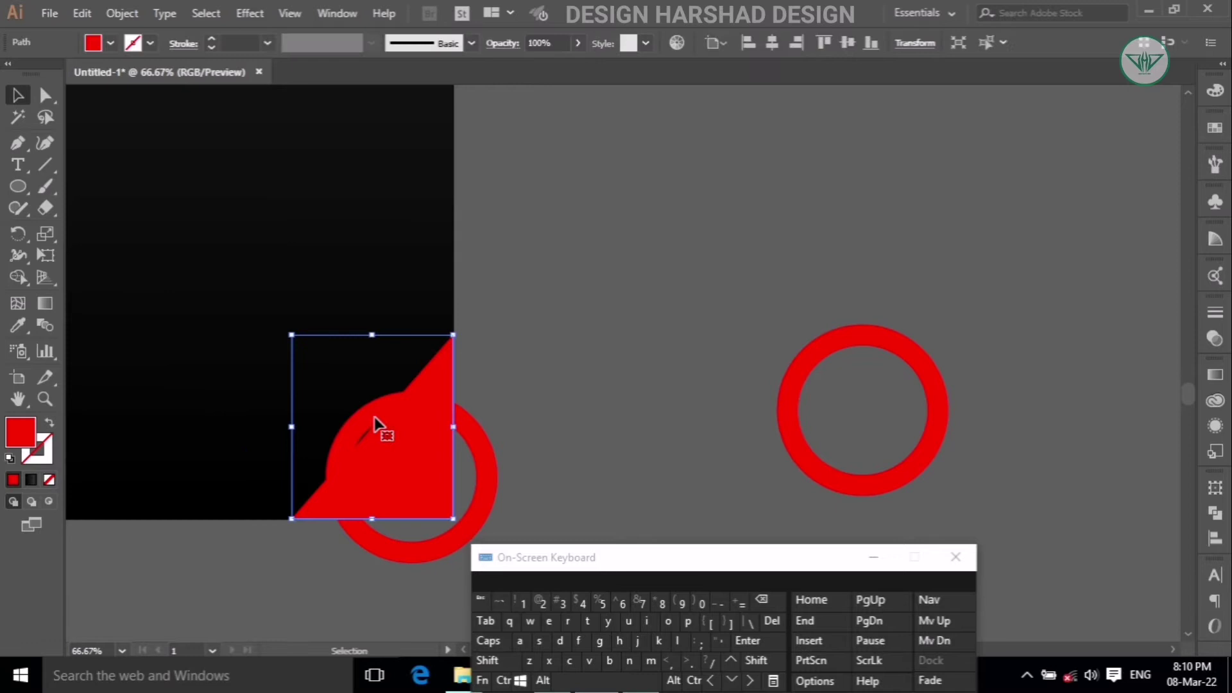
click(110, 43)
click(16, 83)
click(377, 310)
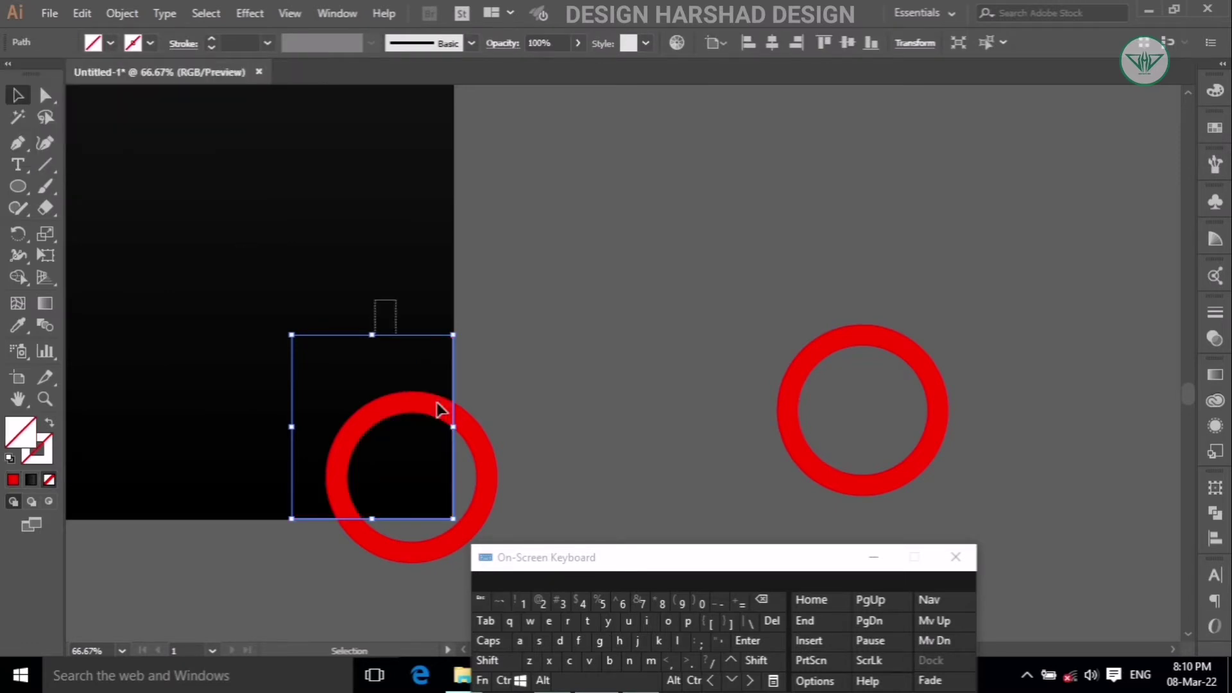
- Divide the ring with the corner path using Pathfinder and ungroup the resulting pieces
shift+click(442, 409)
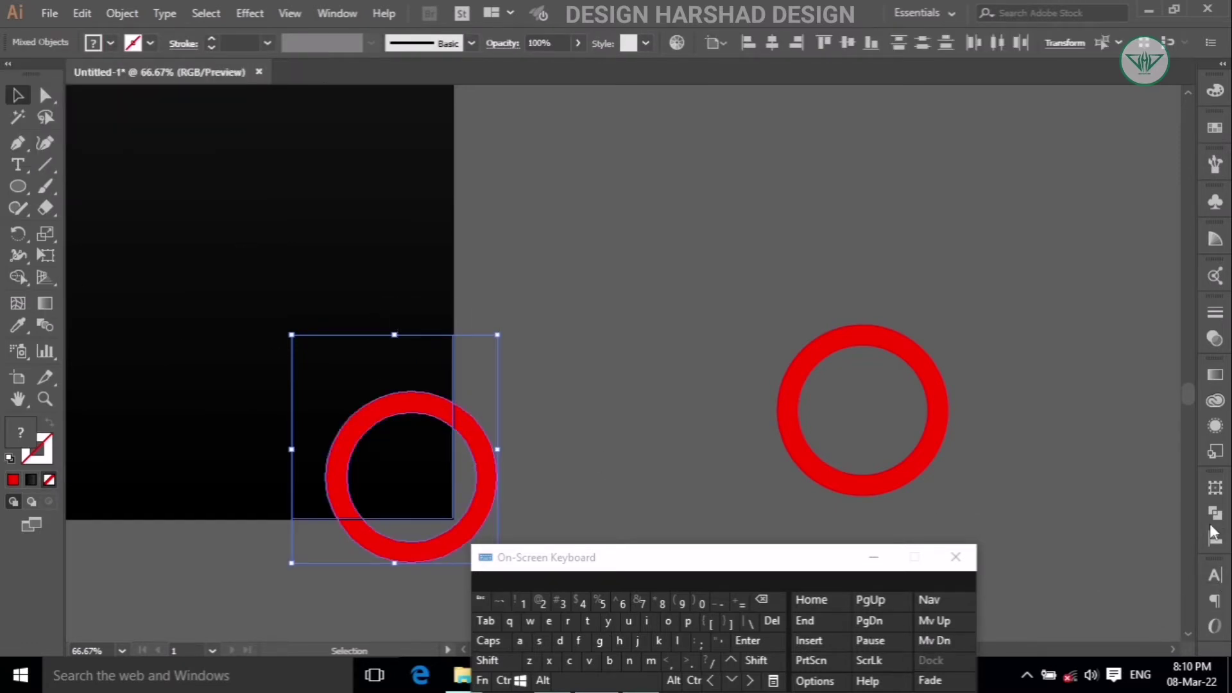
click(1210, 525)
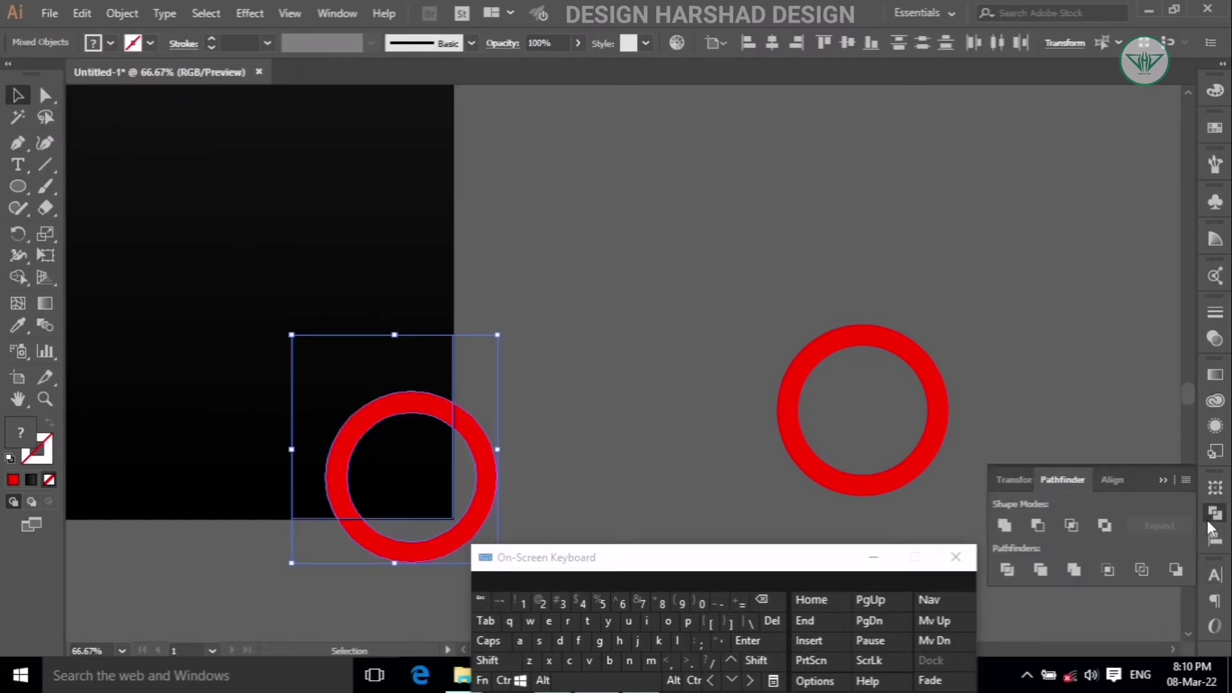
click(1007, 569)
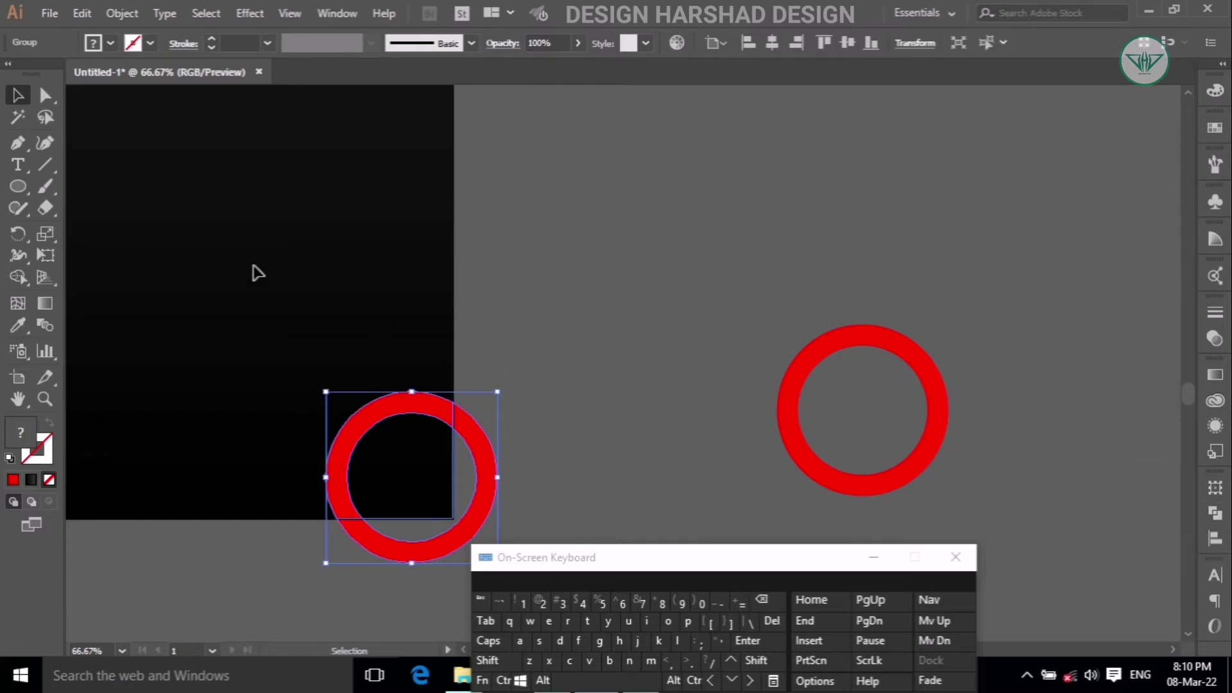
click(122, 13)
click(192, 80)
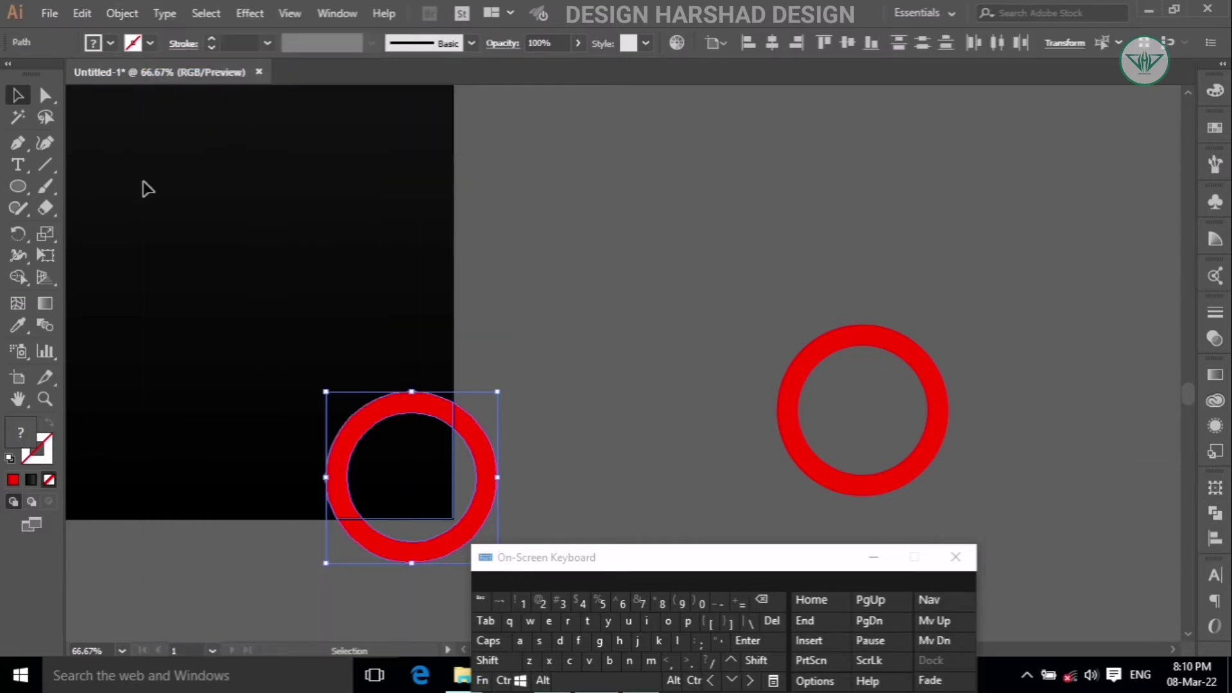
- Delete the divided ring pieces that lie outside the artboard's lower-right corner, keeping only the part inside
click(487, 660)
shift+click(417, 418)
click(767, 661)
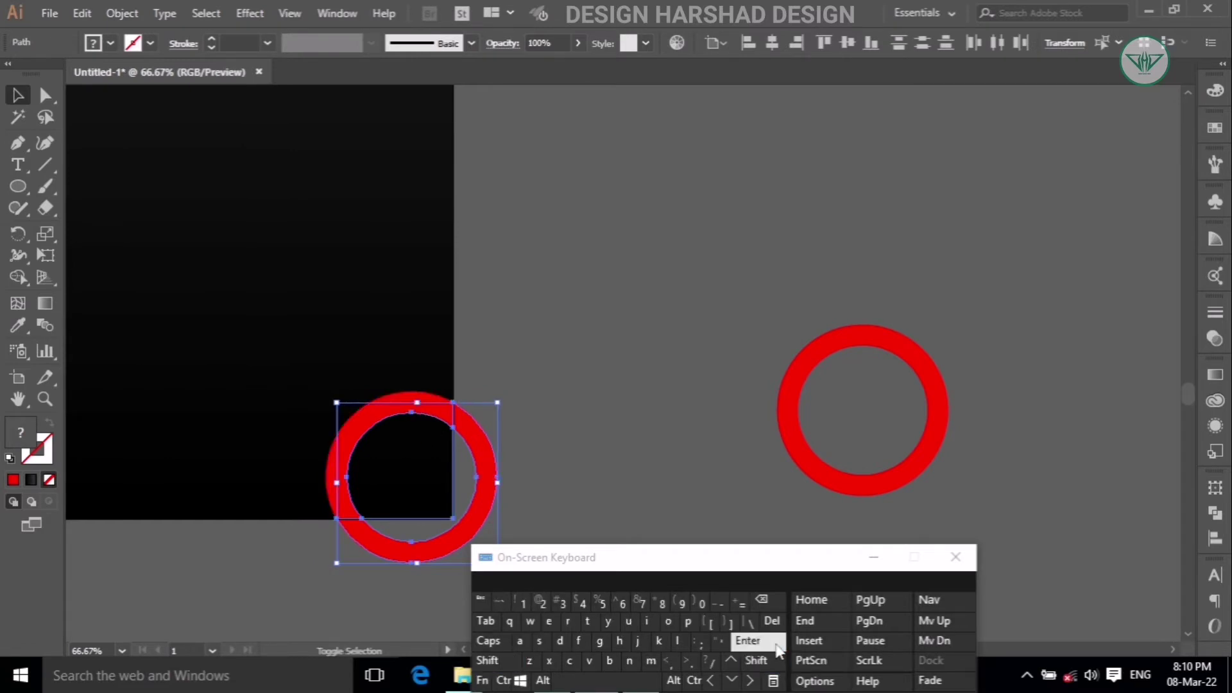
click(772, 620)
drag(490, 449, 307, 326)
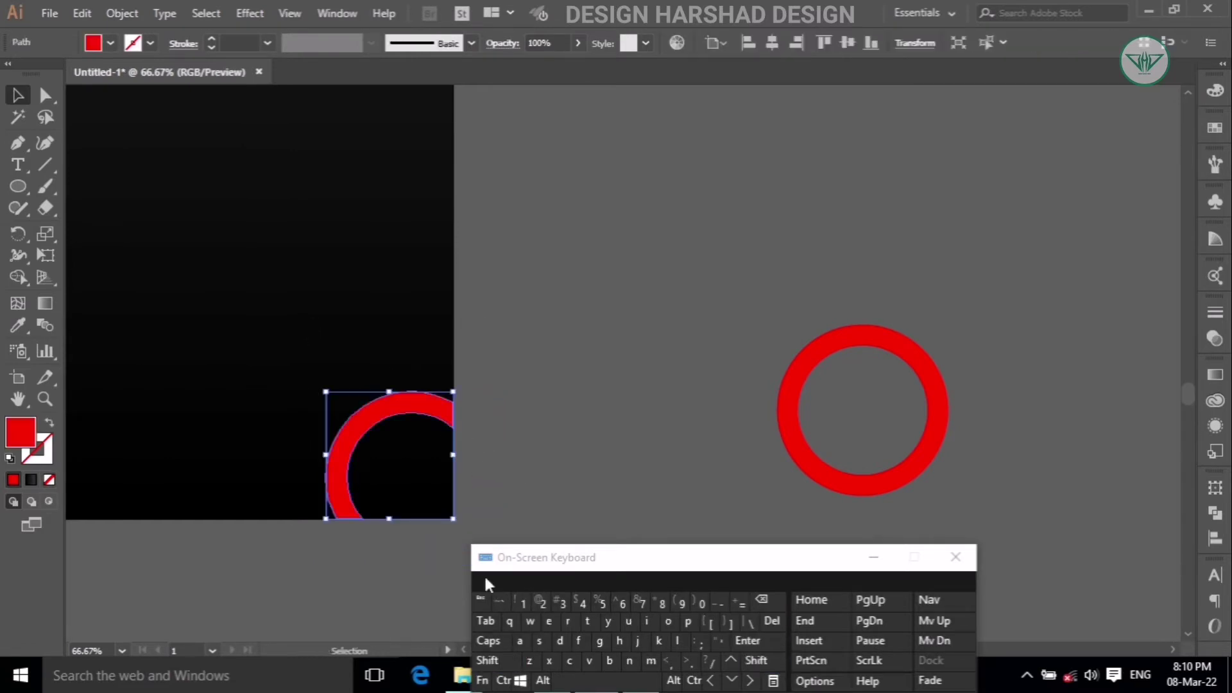
- Reflect a copy of the cropped corner ring about the vertical axis and align it to the artboard's left edge
scroll(448, 359, down, 2)
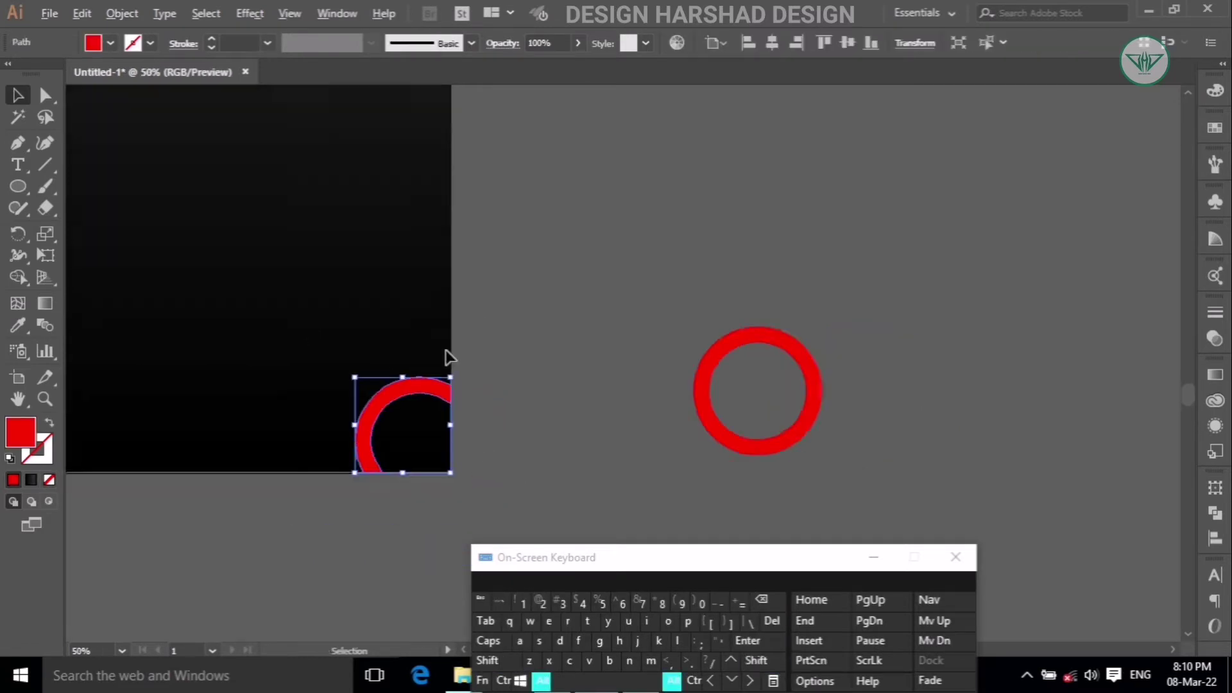
click(542, 682)
click(121, 12)
mouse_move(378, 12)
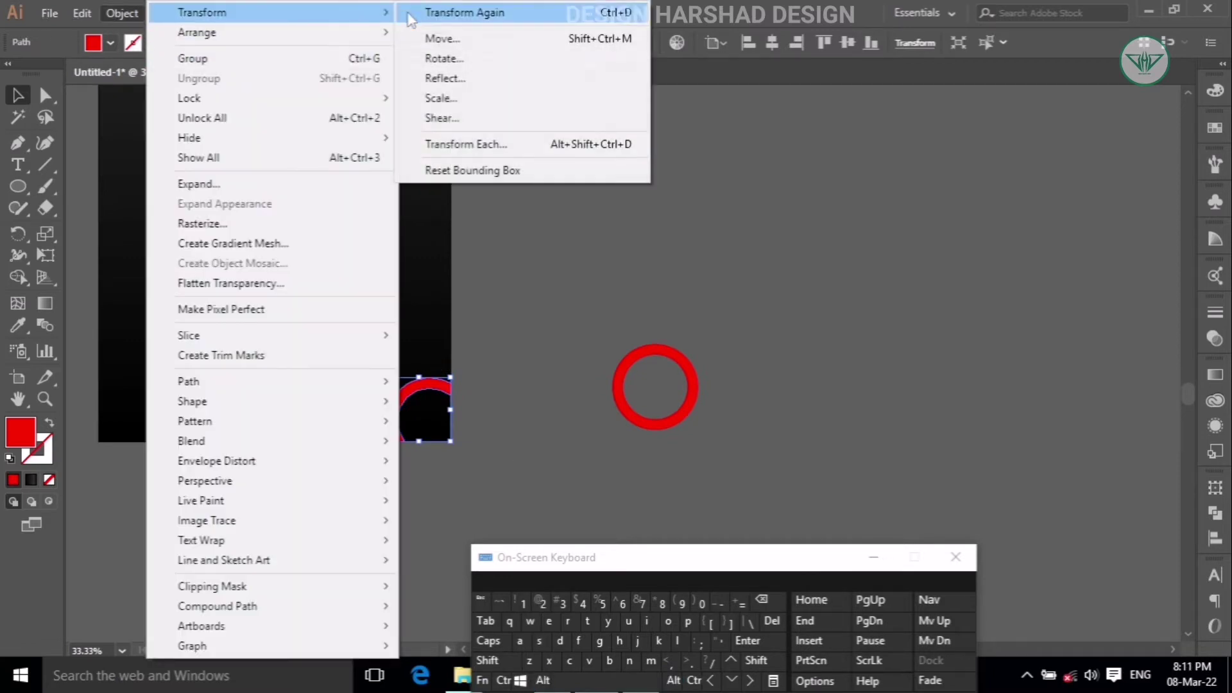
click(446, 78)
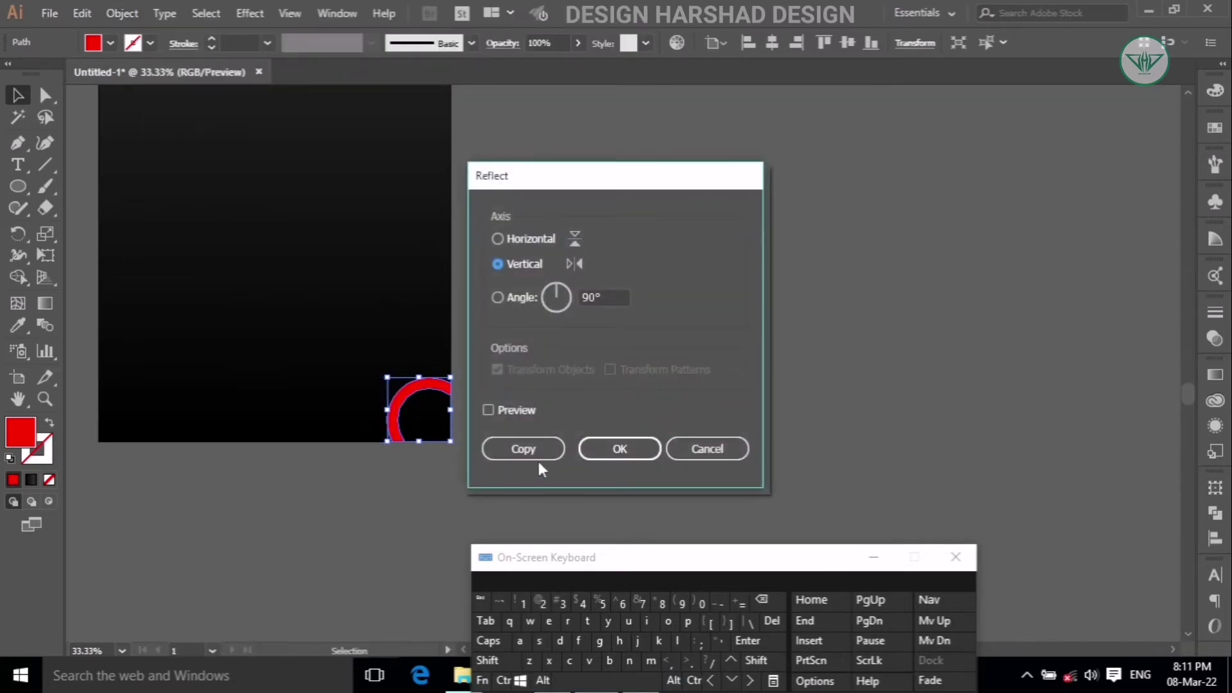
click(523, 448)
click(748, 43)
click(725, 231)
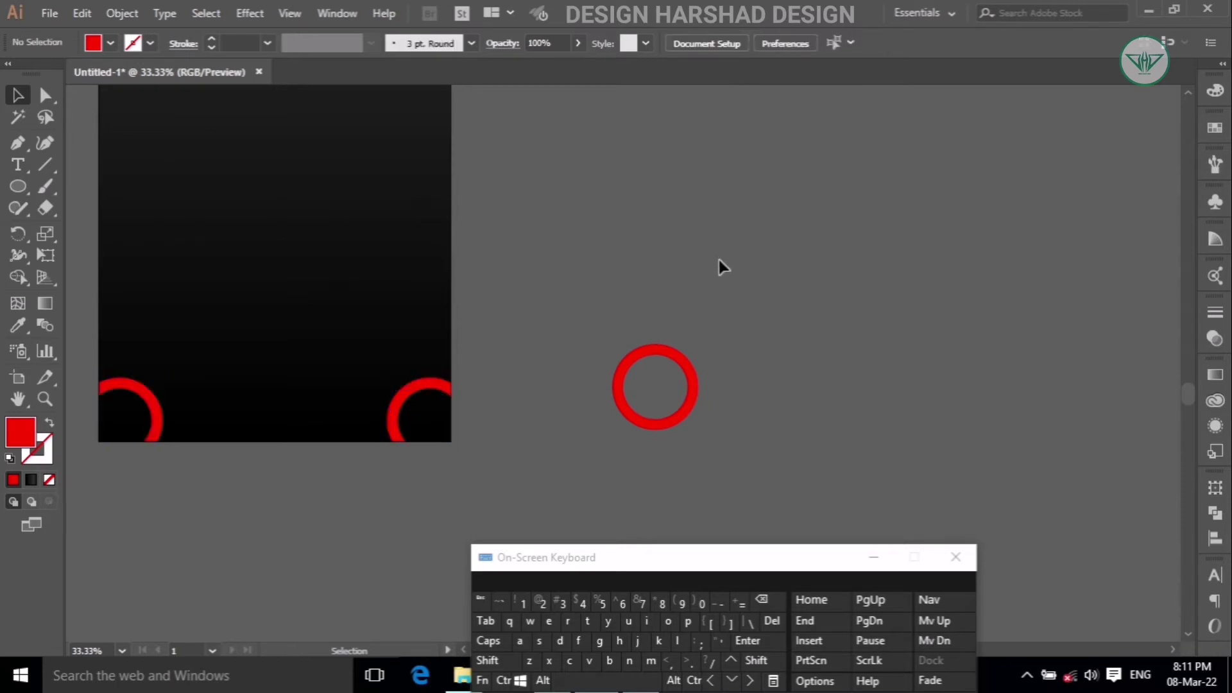
- Move the spare red ring farther away from the artboard
scroll(718, 259, up, 1)
click(542, 681)
scroll(534, 502, down, 2)
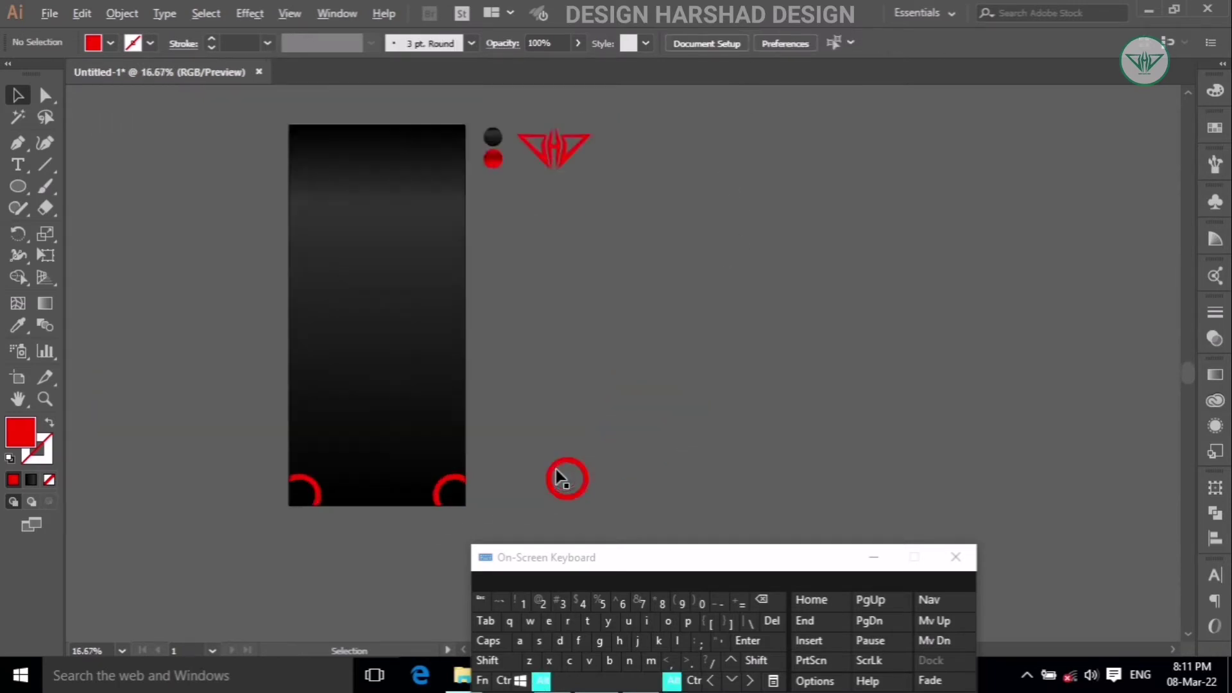
scroll(556, 471, up, 1)
scroll(389, 540, down, 1)
click(523, 517)
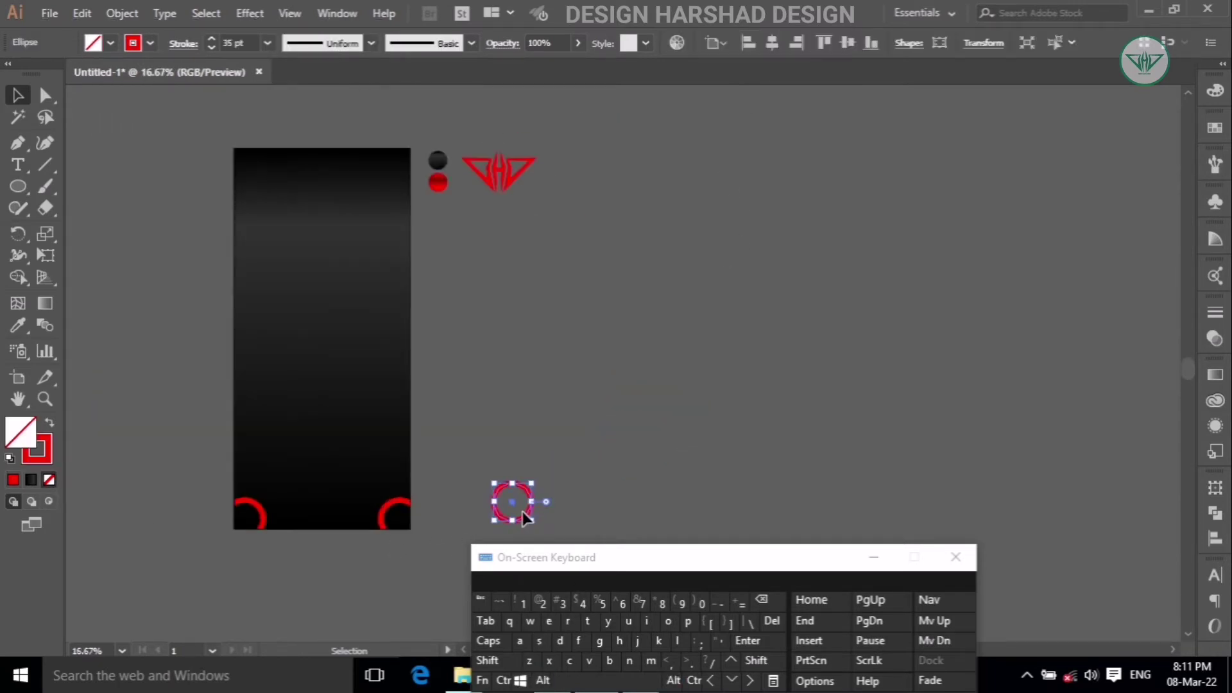
drag(523, 517, 617, 492)
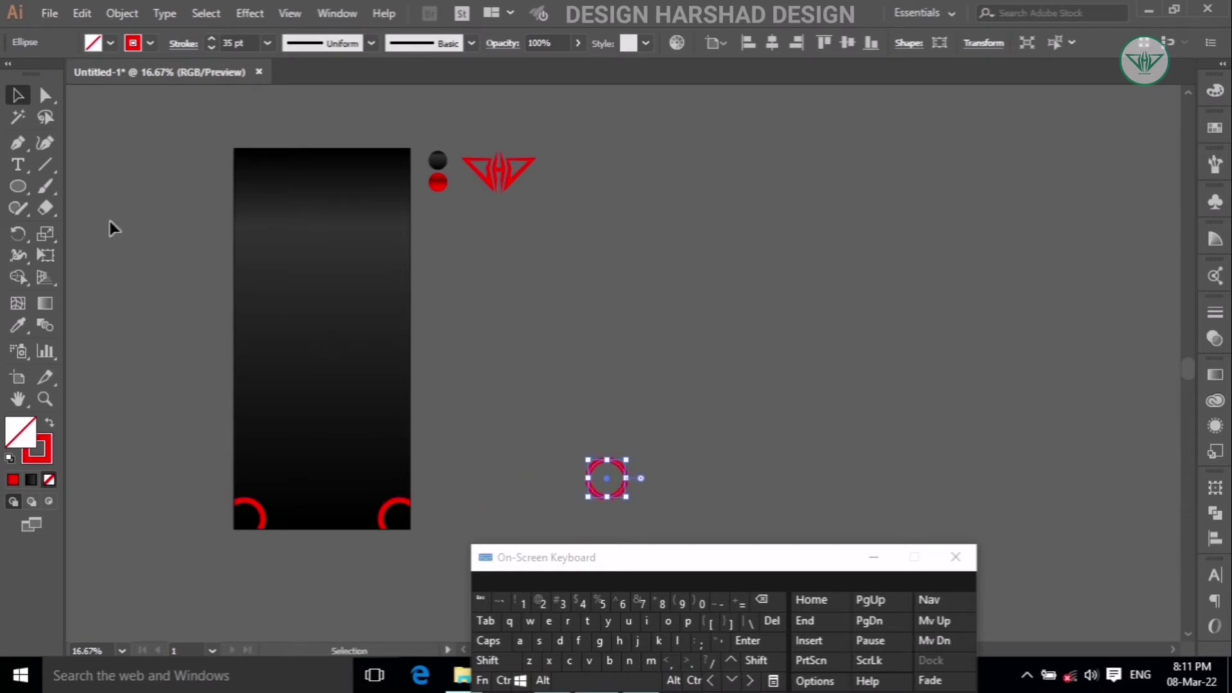
- Create a 1000 x 1000 px circle with the Ellipse tool, overlapping the artboard's right edge
click(367, 267)
click(523, 603)
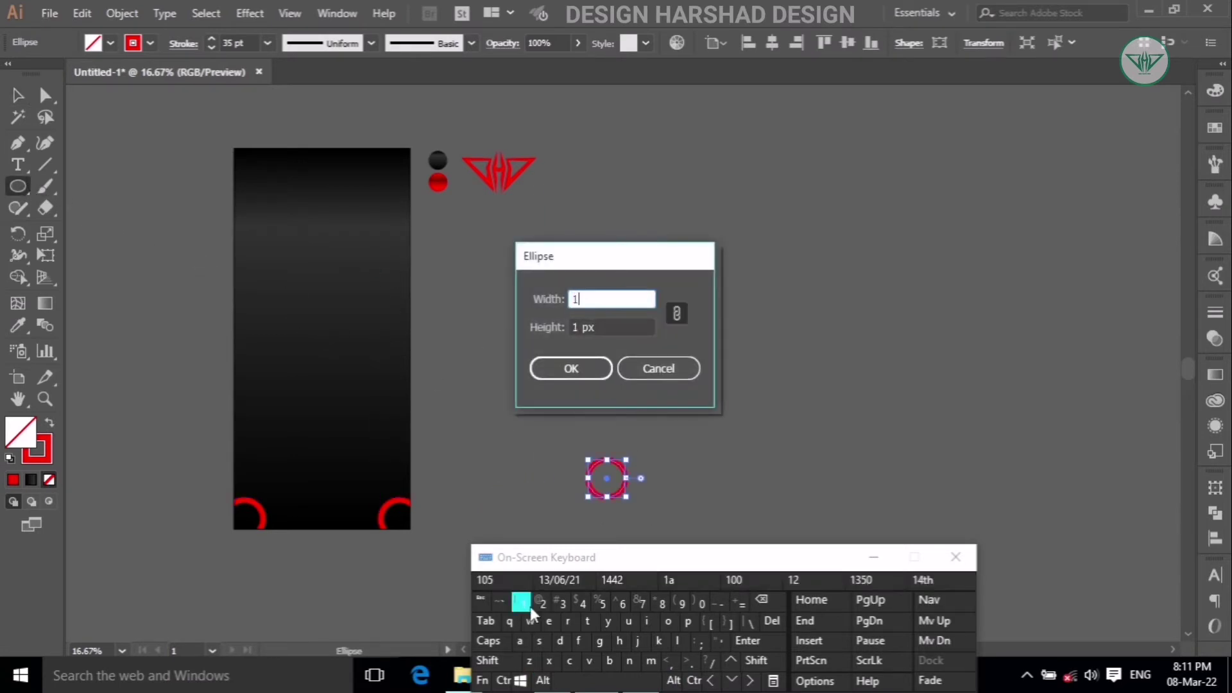
click(701, 603)
click(701, 604)
click(701, 603)
click(588, 378)
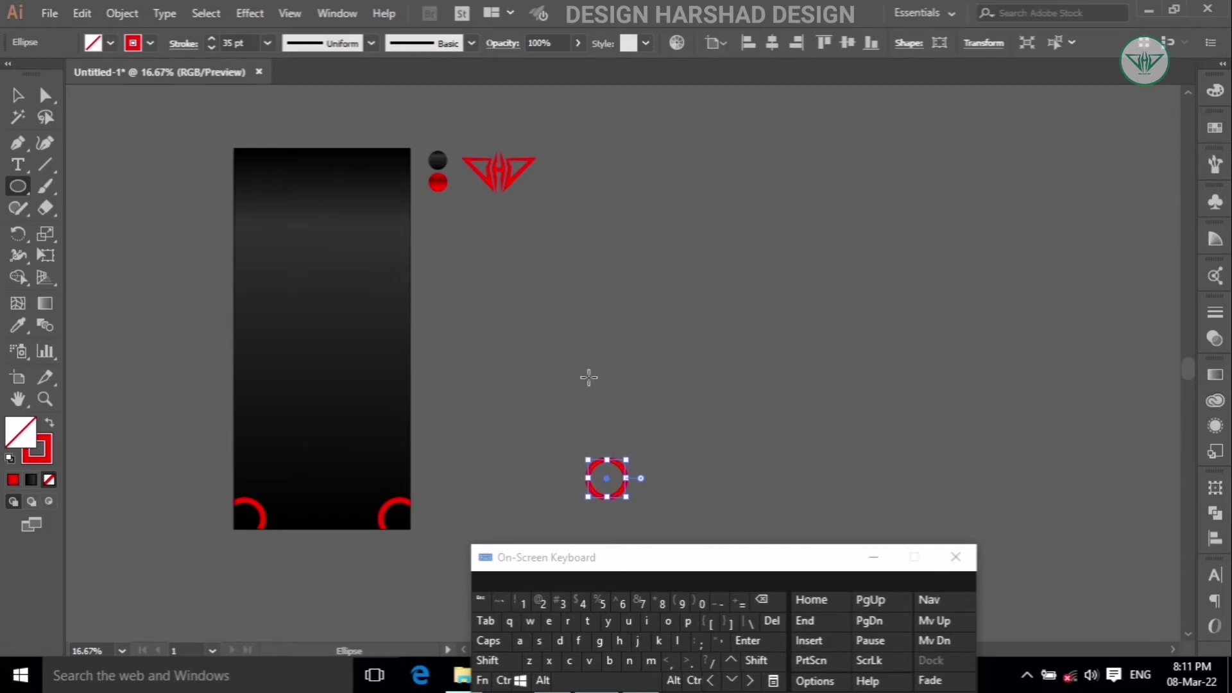
- Center the large circle vertically on the artboard
click(18, 95)
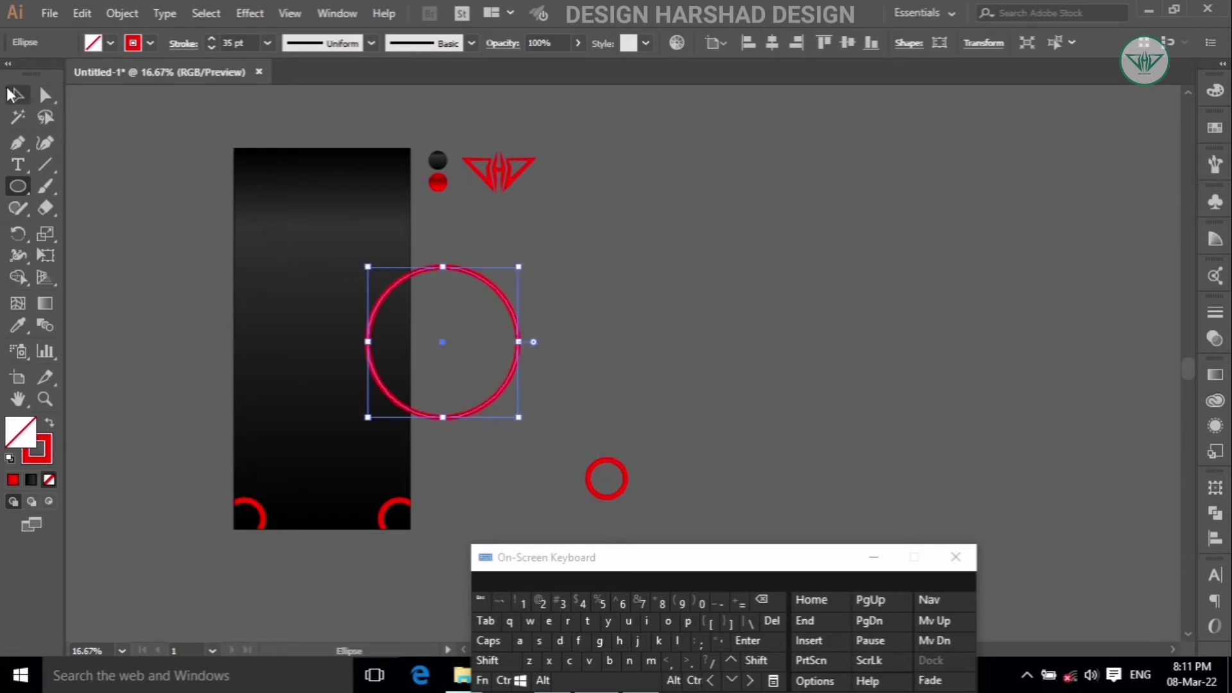
click(334, 324)
scroll(359, 337, up, 1)
scroll(406, 489, up, 1)
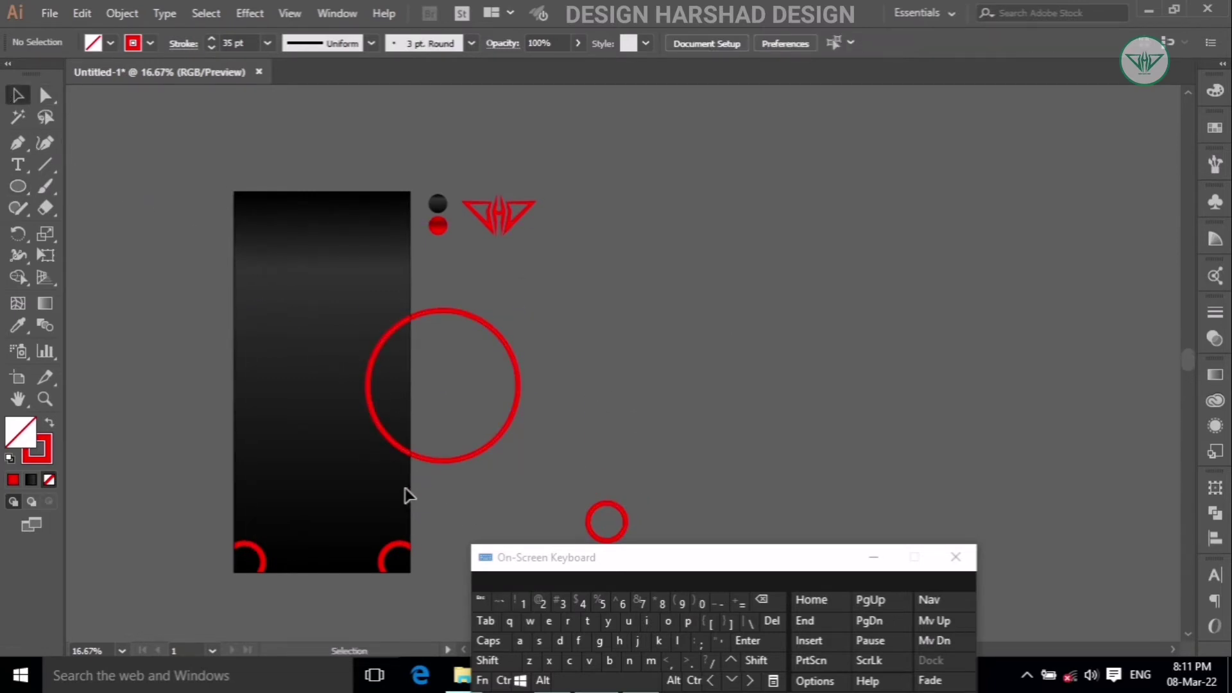
click(374, 411)
click(838, 46)
click(792, 273)
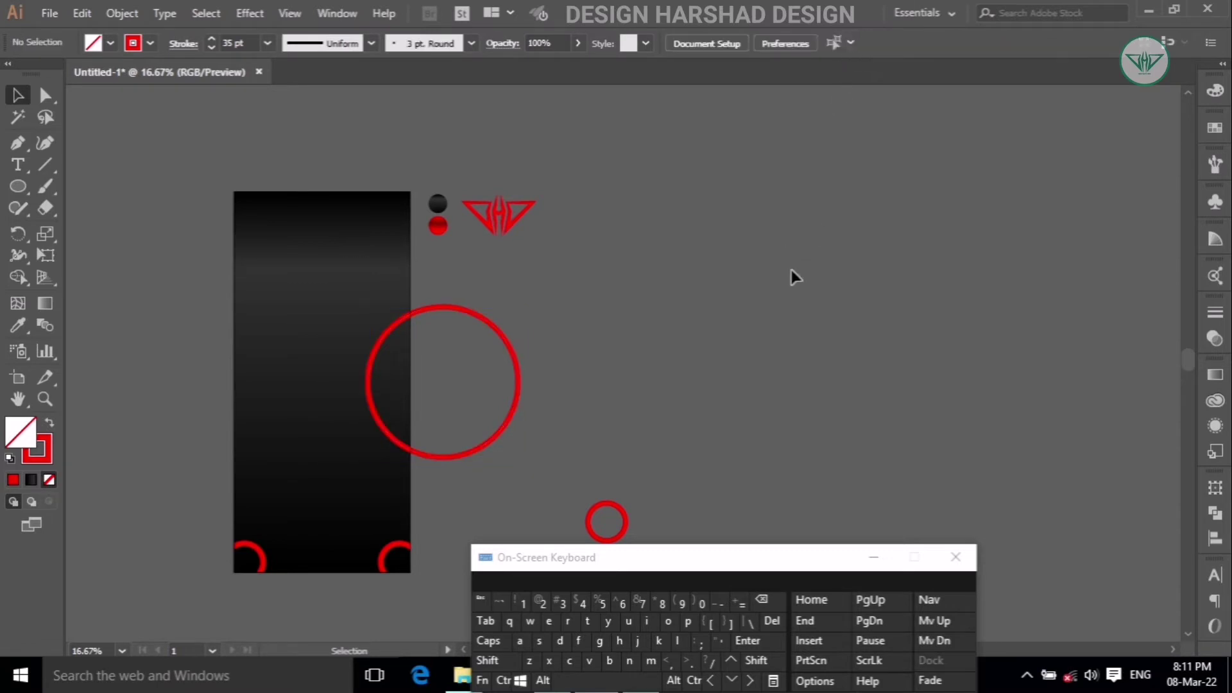
- Expand the large circle's stroke into a filled shape
click(373, 345)
click(123, 13)
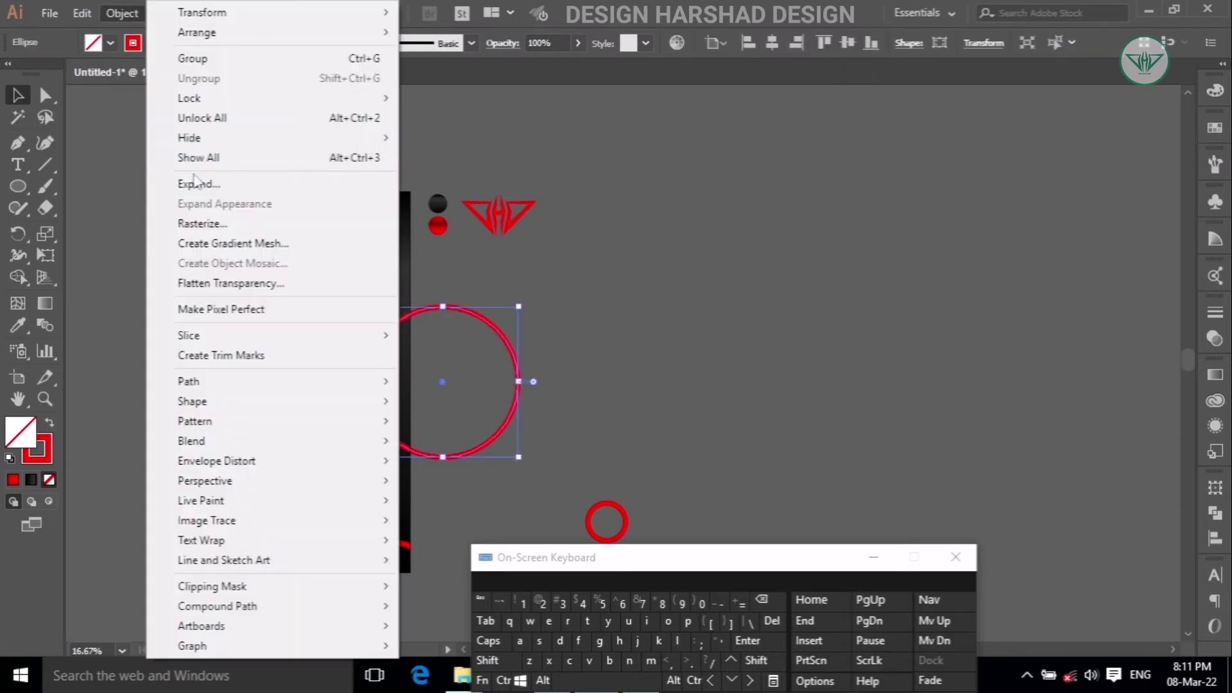
click(184, 185)
click(571, 438)
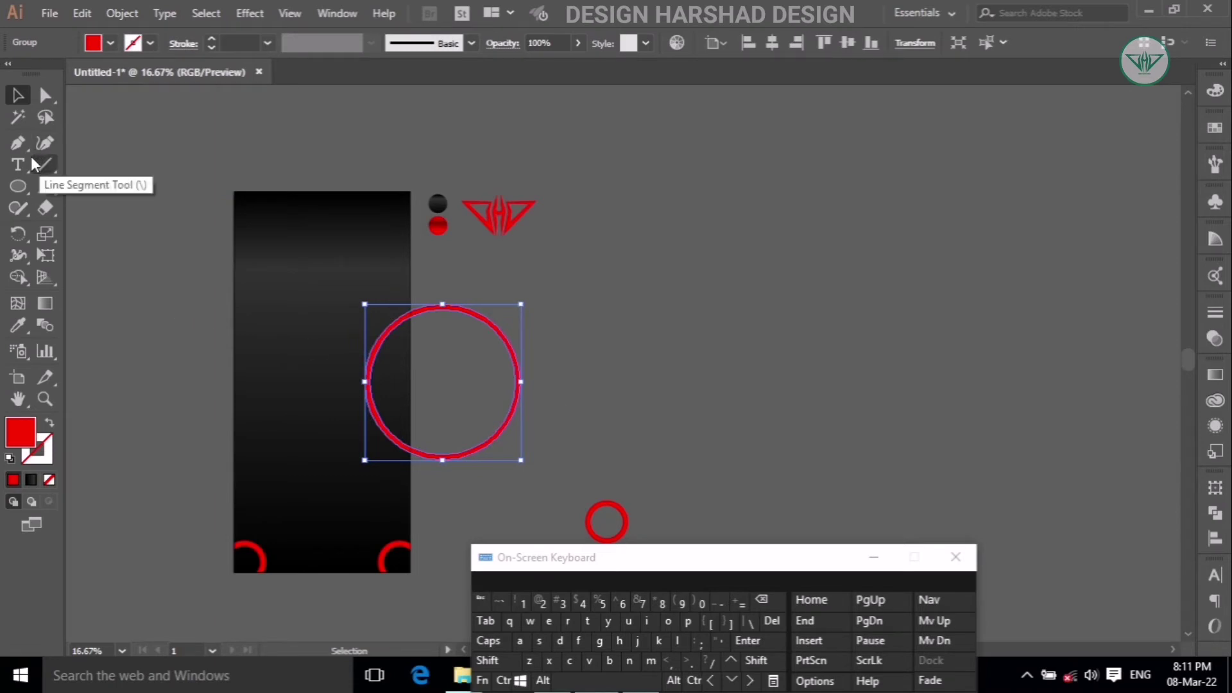
- Draw a straight vertical Pen tool line on the artboard's right edge through the large ring, ending at about Y 1905 px
key(p)
click(410, 288)
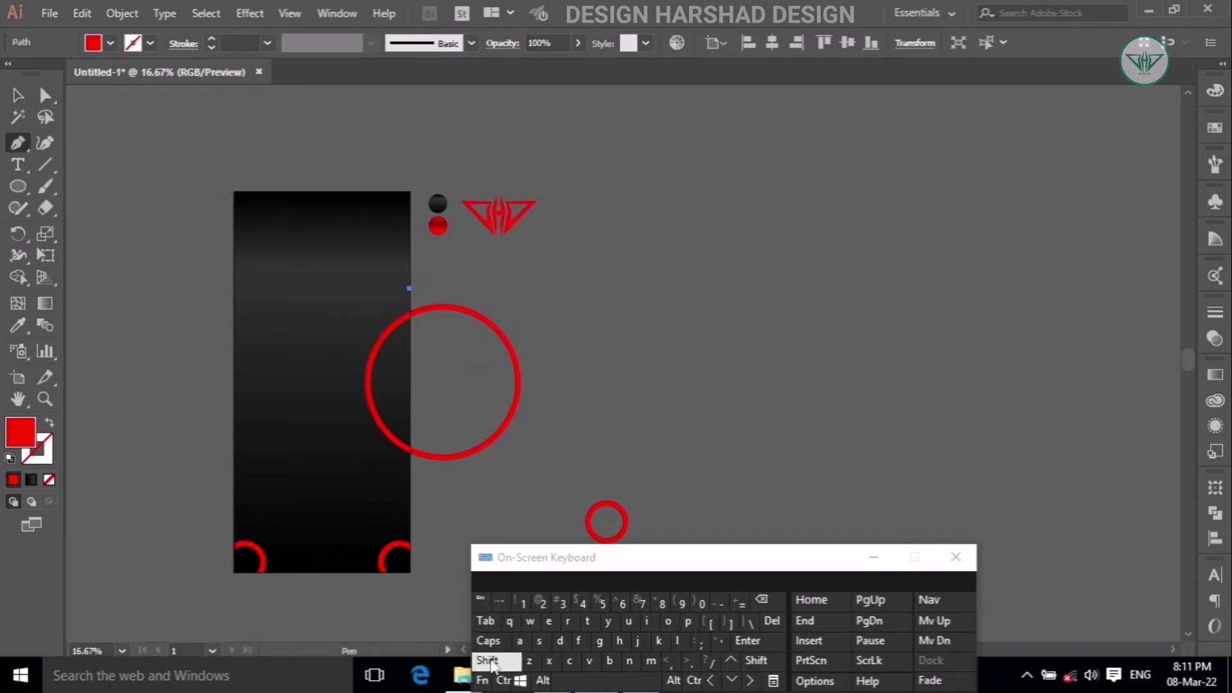
shift+click(414, 479)
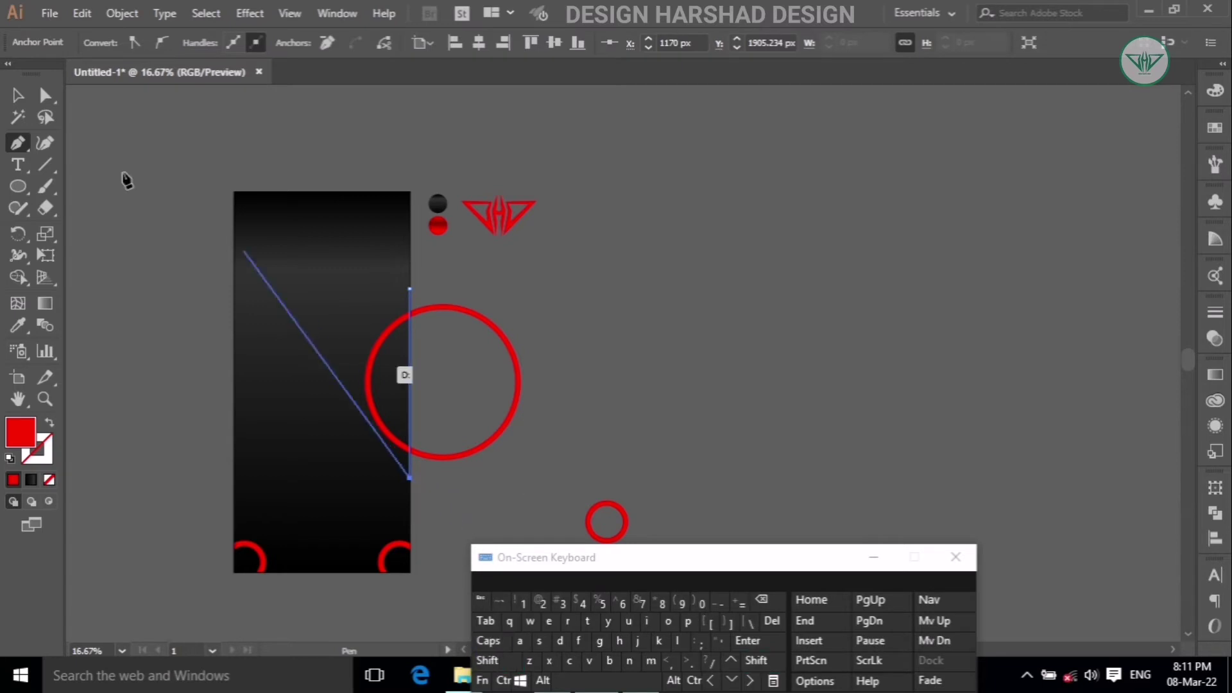
key(v)
- Divide the large ring with the vertical line using Pathfinder and ungroup the resulting pieces
drag(316, 317, 490, 394)
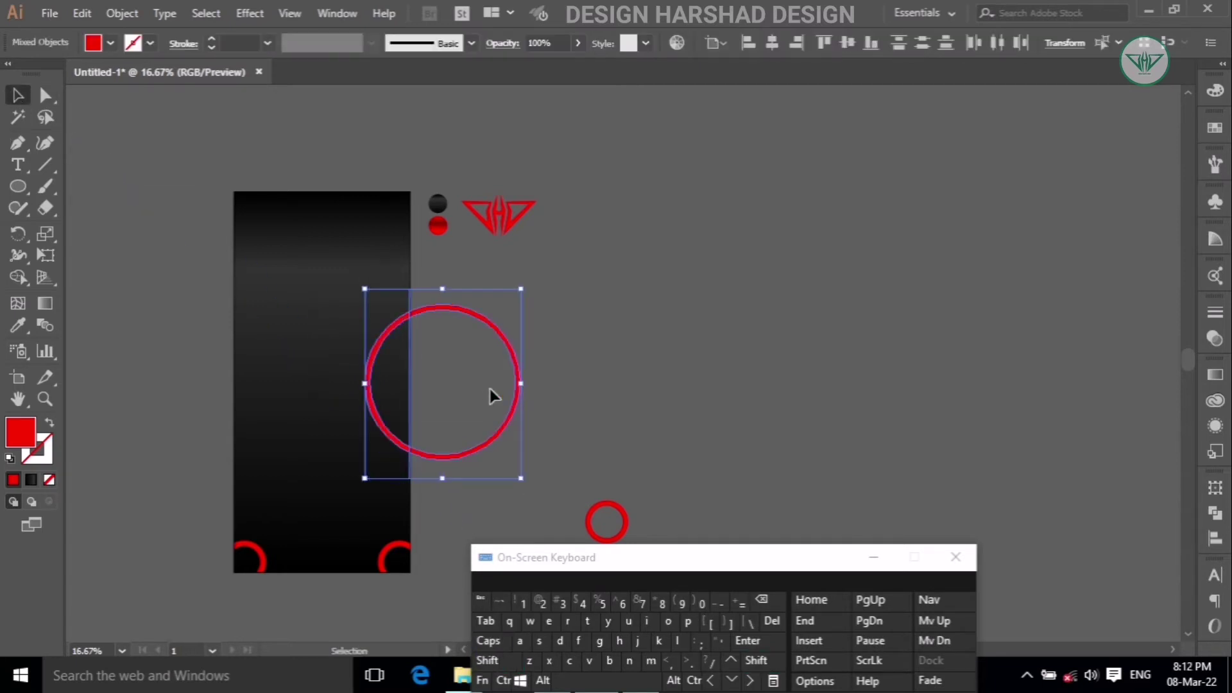
click(1216, 521)
click(1002, 572)
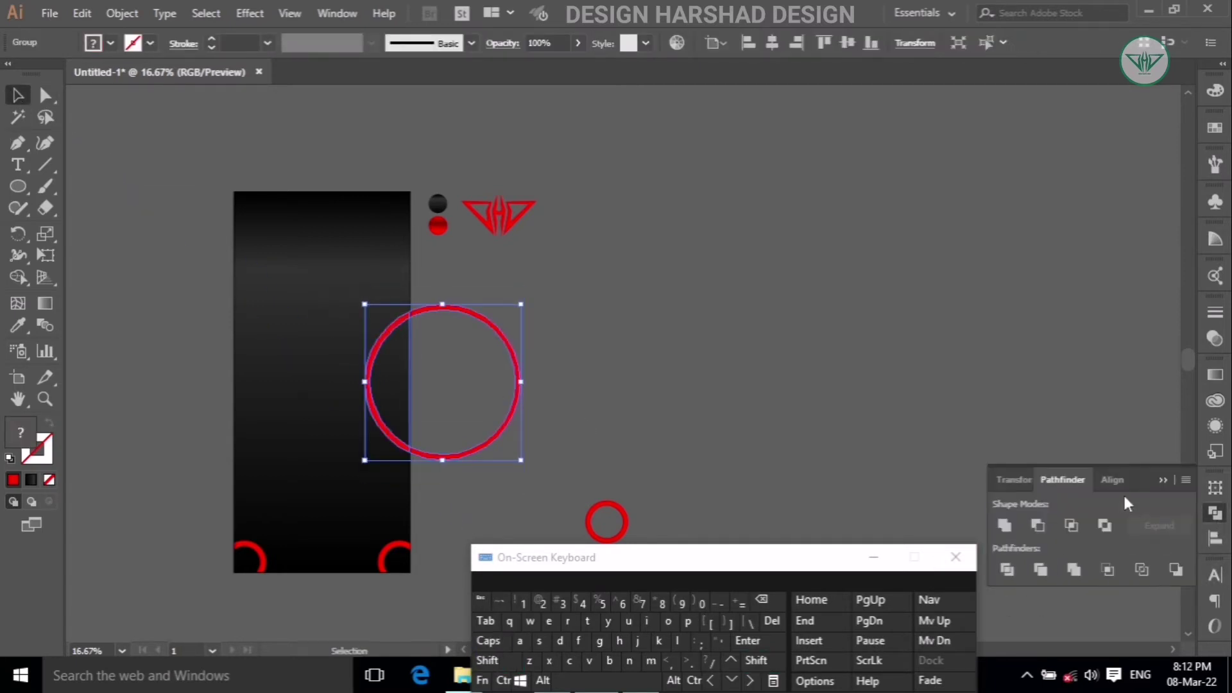
click(1163, 479)
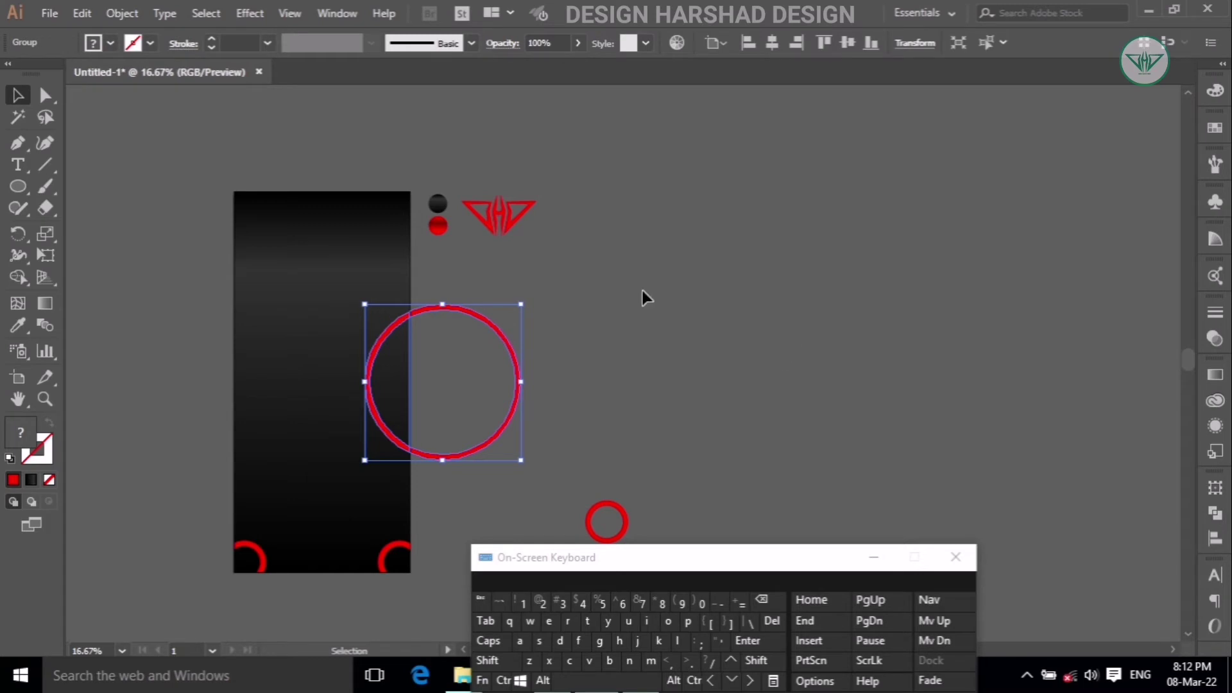
click(112, 9)
click(186, 78)
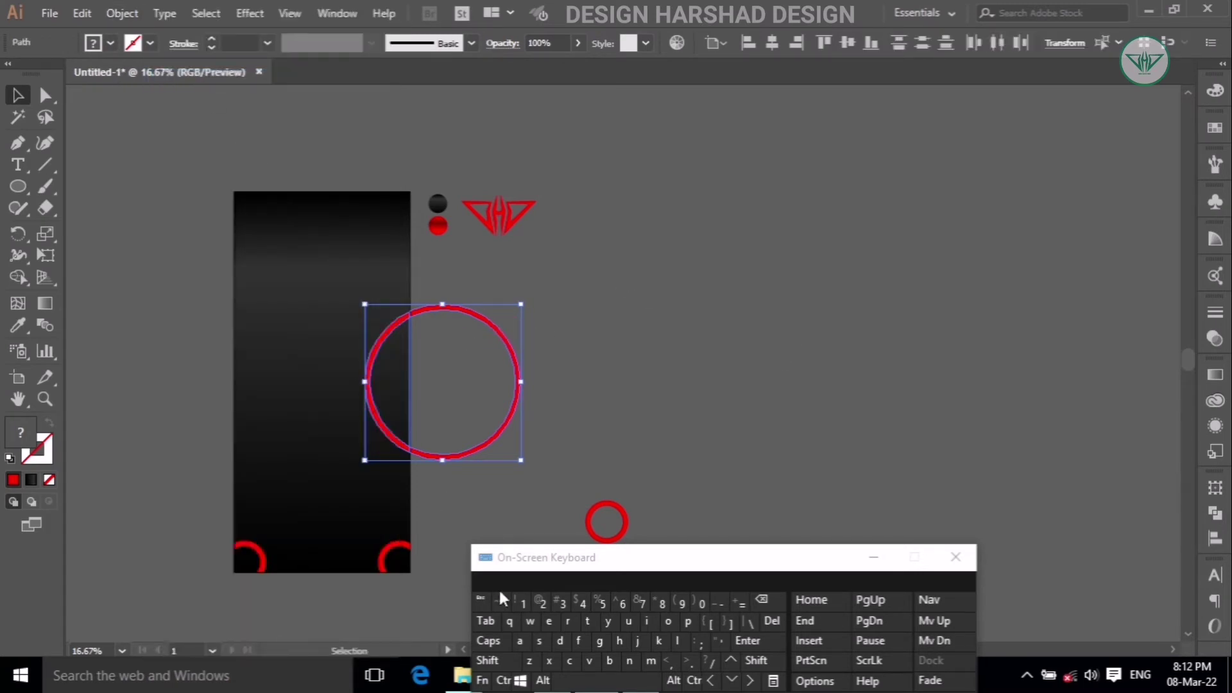
- Delete the divided pieces of the large ring except the arc inside the artboard
click(495, 660)
shift+click(378, 340)
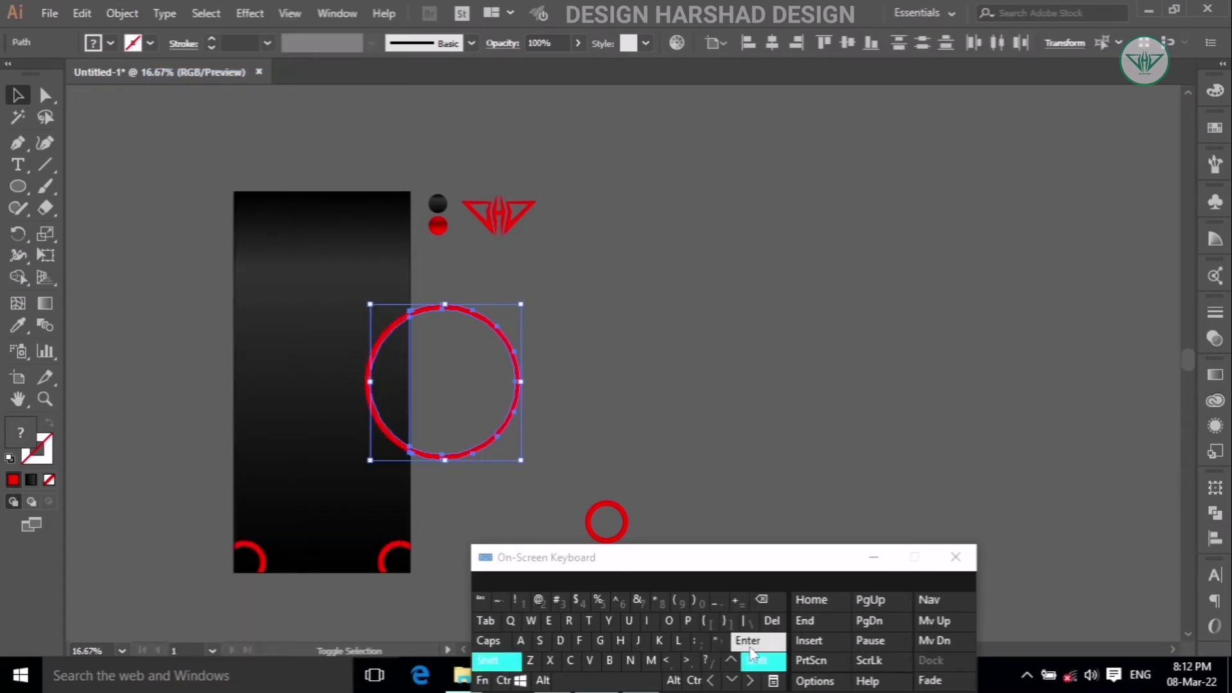
click(771, 621)
- Reflect a copy of the large arc about the vertical axis and align it to the artboard's left edge
scroll(491, 385, up, 1)
click(374, 372)
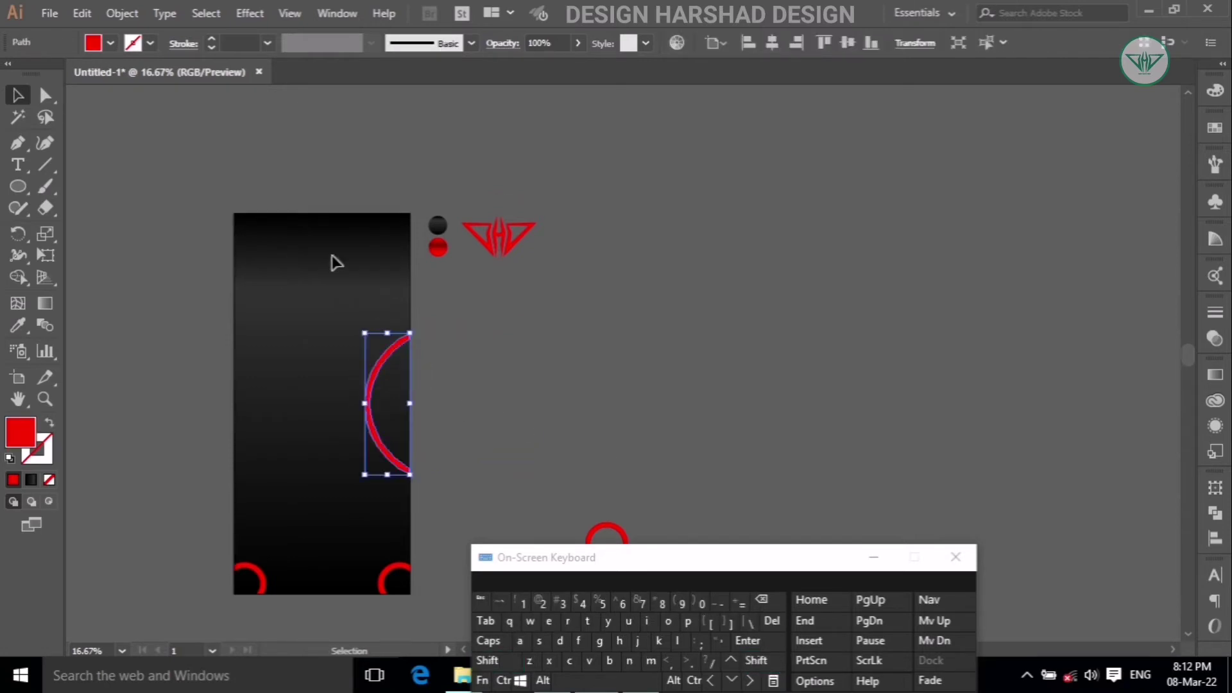
click(131, 13)
mouse_move(205, 26)
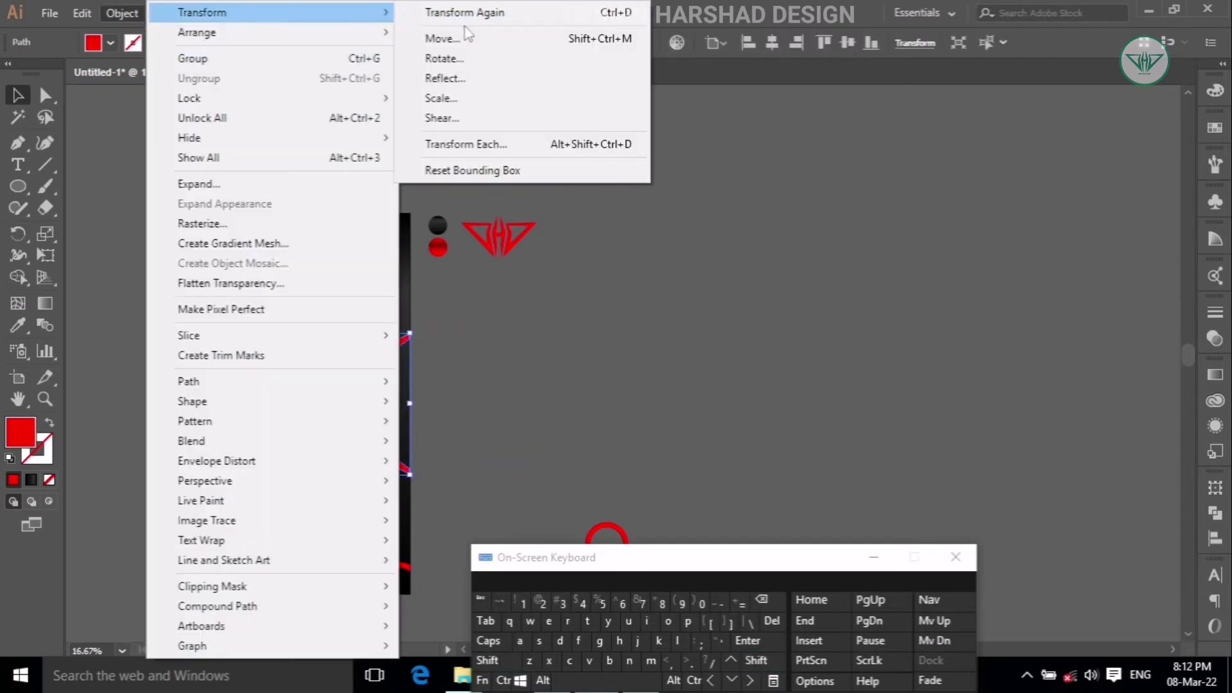
click(432, 77)
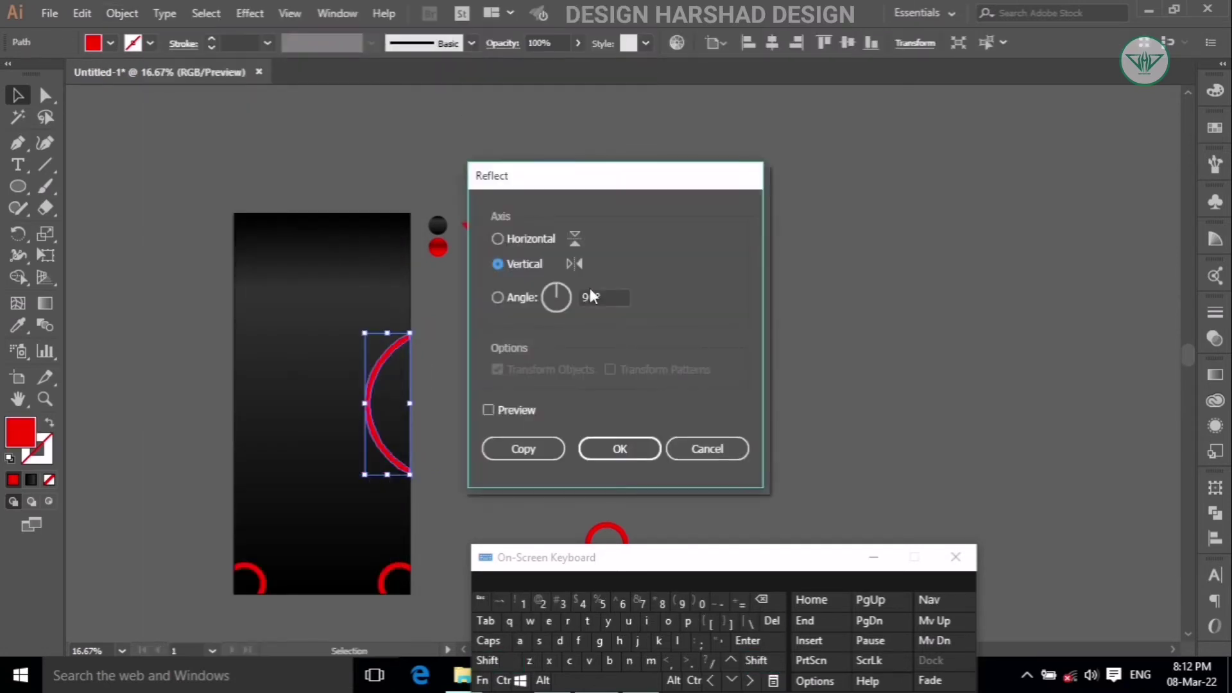
click(533, 449)
click(748, 42)
- Group the two bottom corner arcs together, and group the two large side arcs together
scroll(312, 300, down, 2)
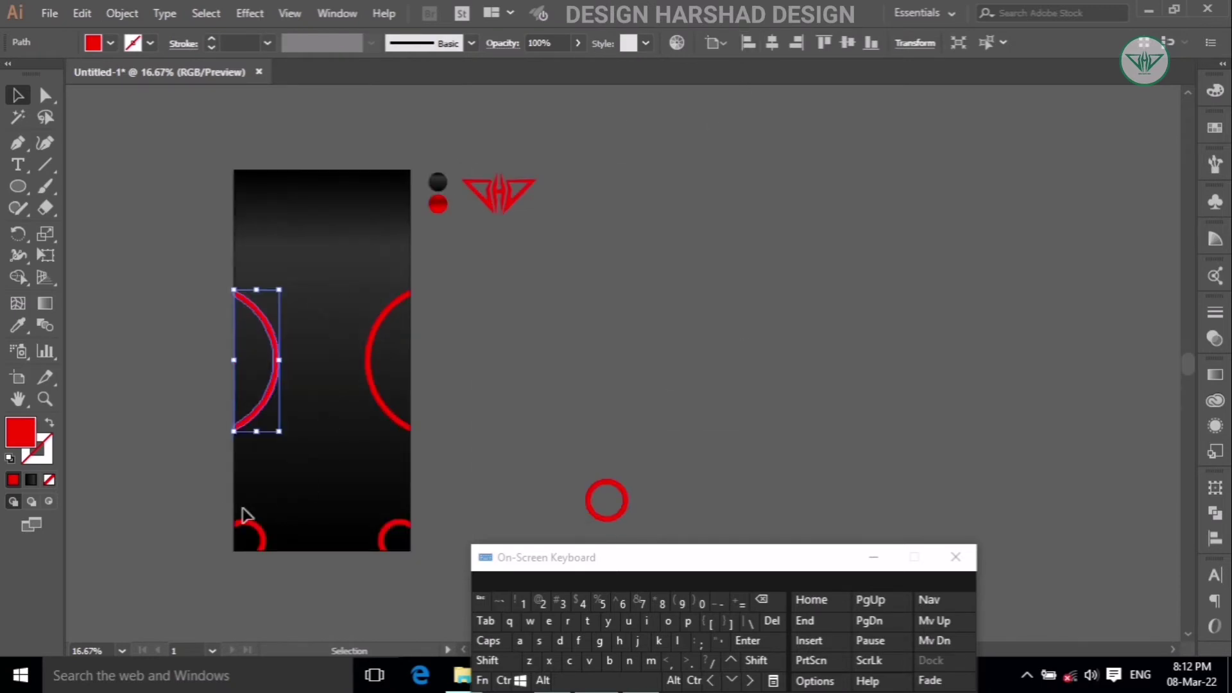
drag(247, 516, 403, 565)
click(122, 13)
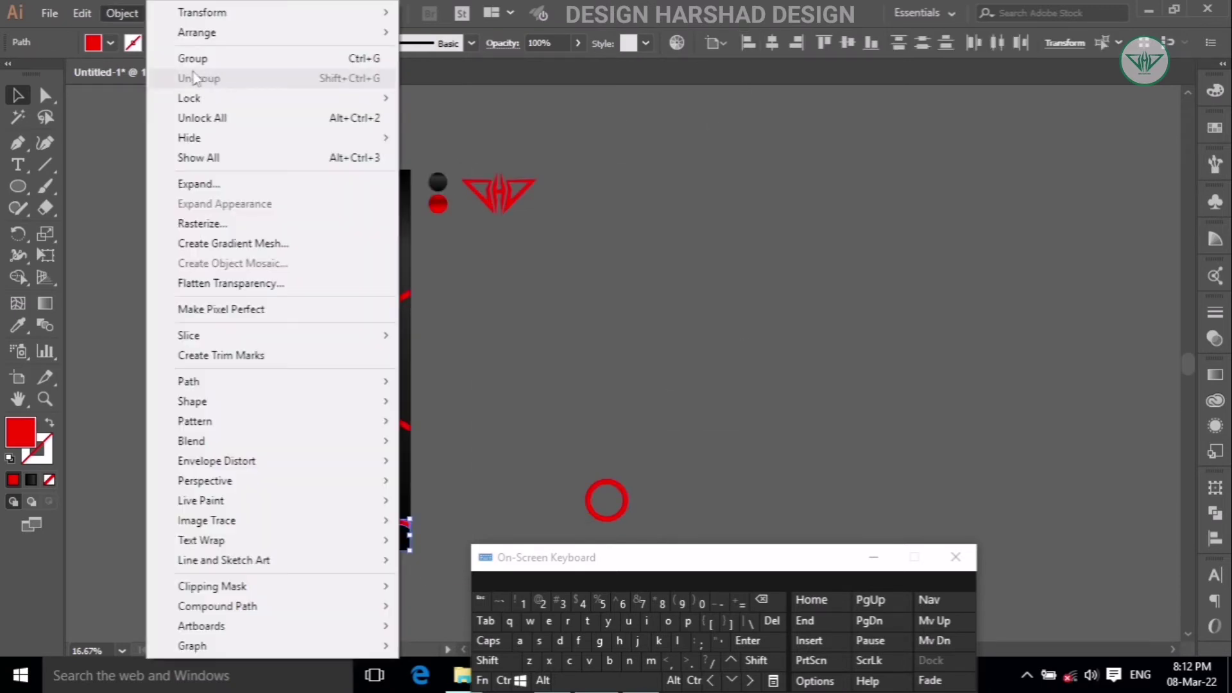
click(186, 52)
click(393, 301)
click(122, 13)
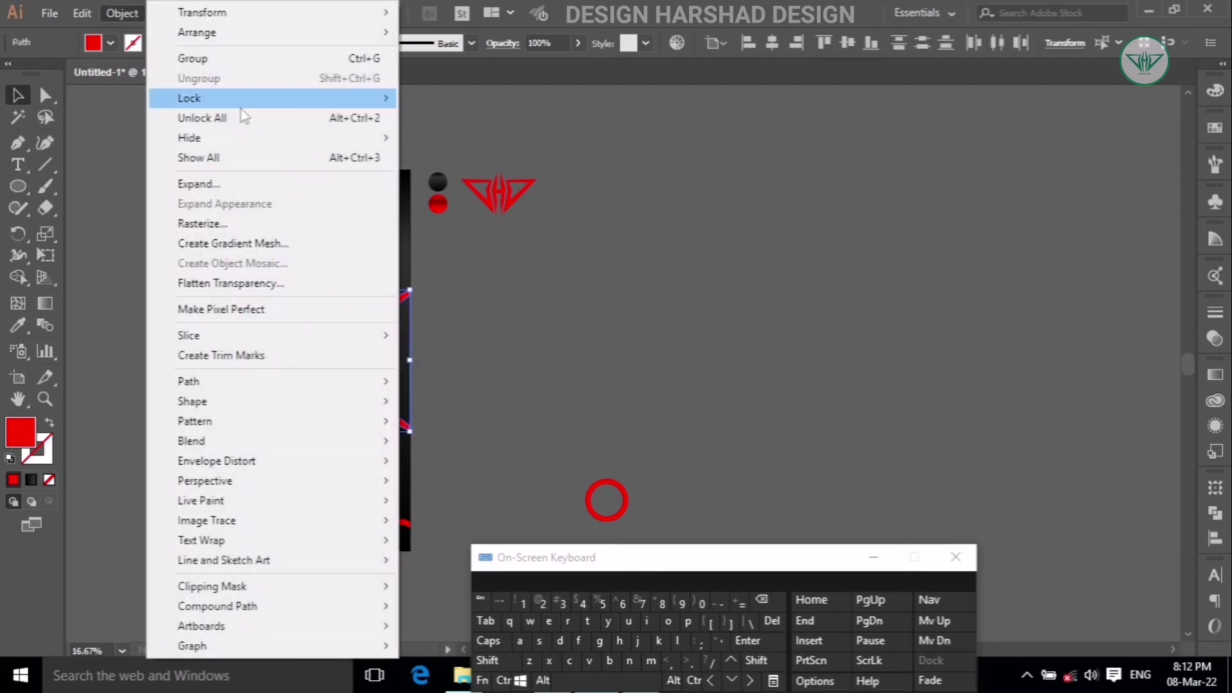
click(189, 58)
click(501, 382)
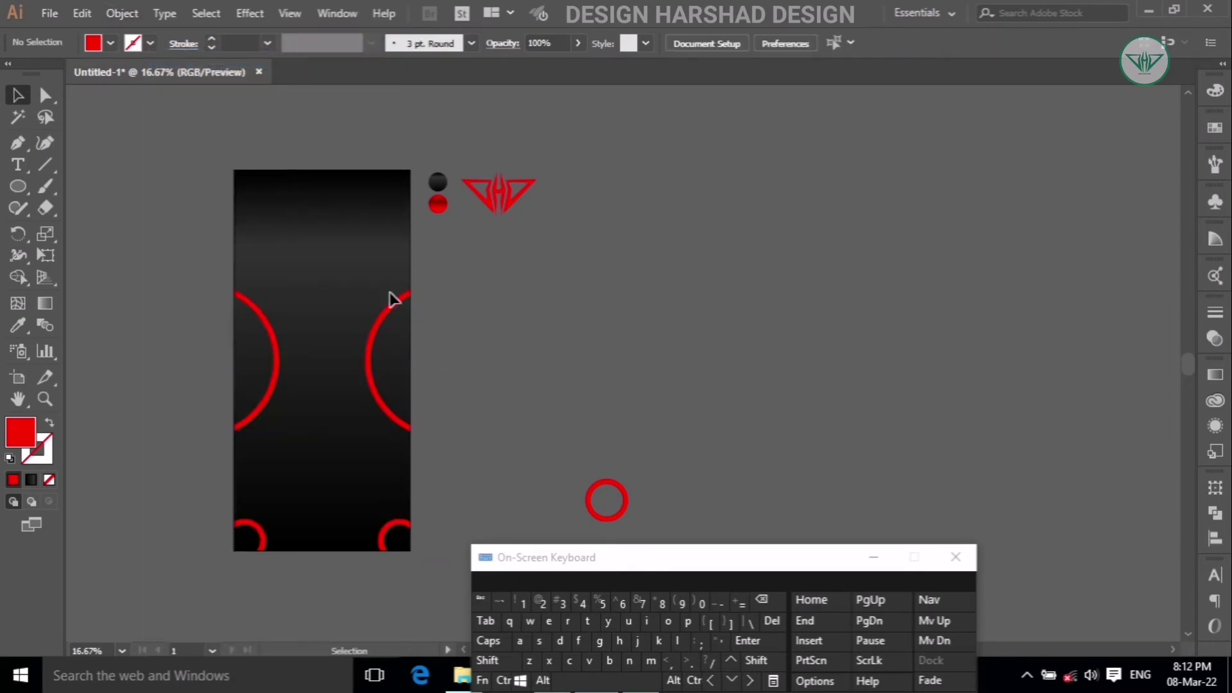
- Create a 430 x 430 px circle on the upper part of the artboard with no fill and a 35 pt red stroke
scroll(393, 297, up, 1)
key(l)
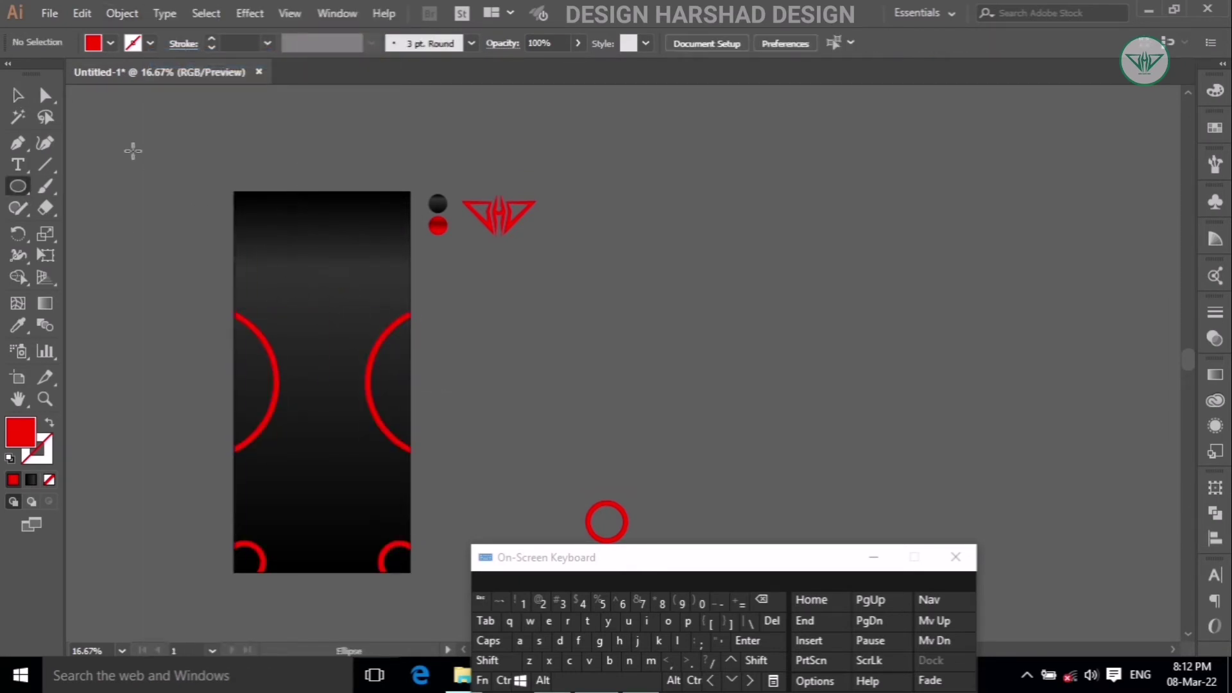
click(48, 425)
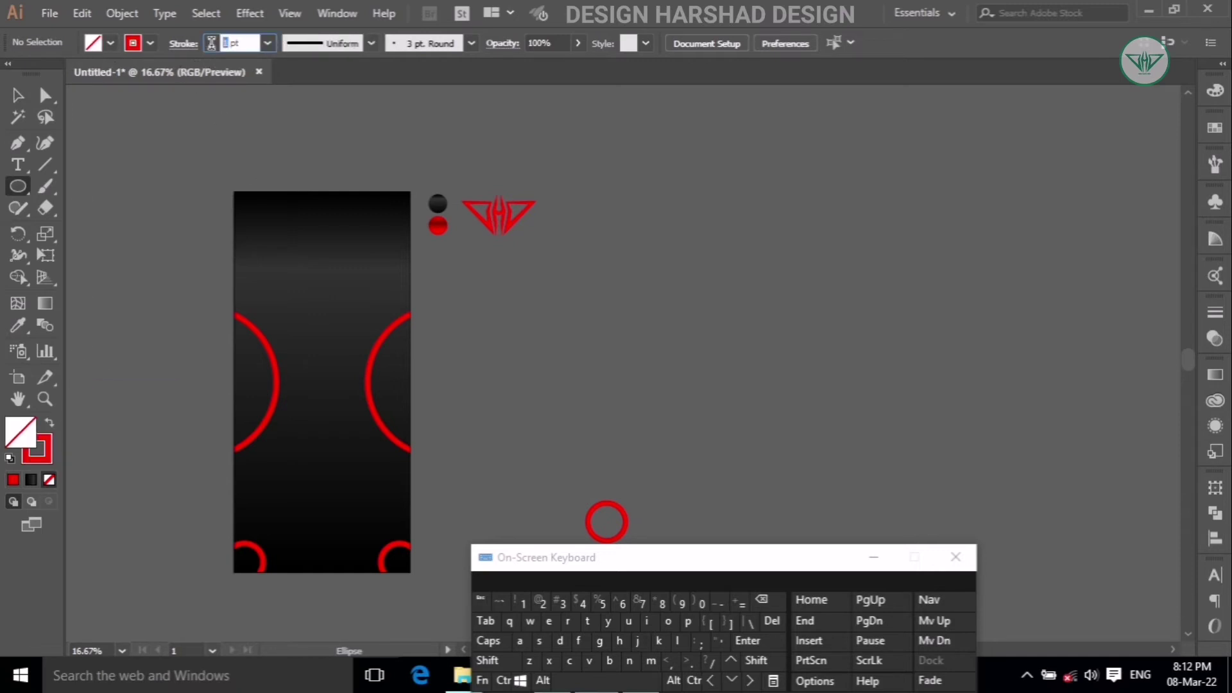
text(35)
click(299, 258)
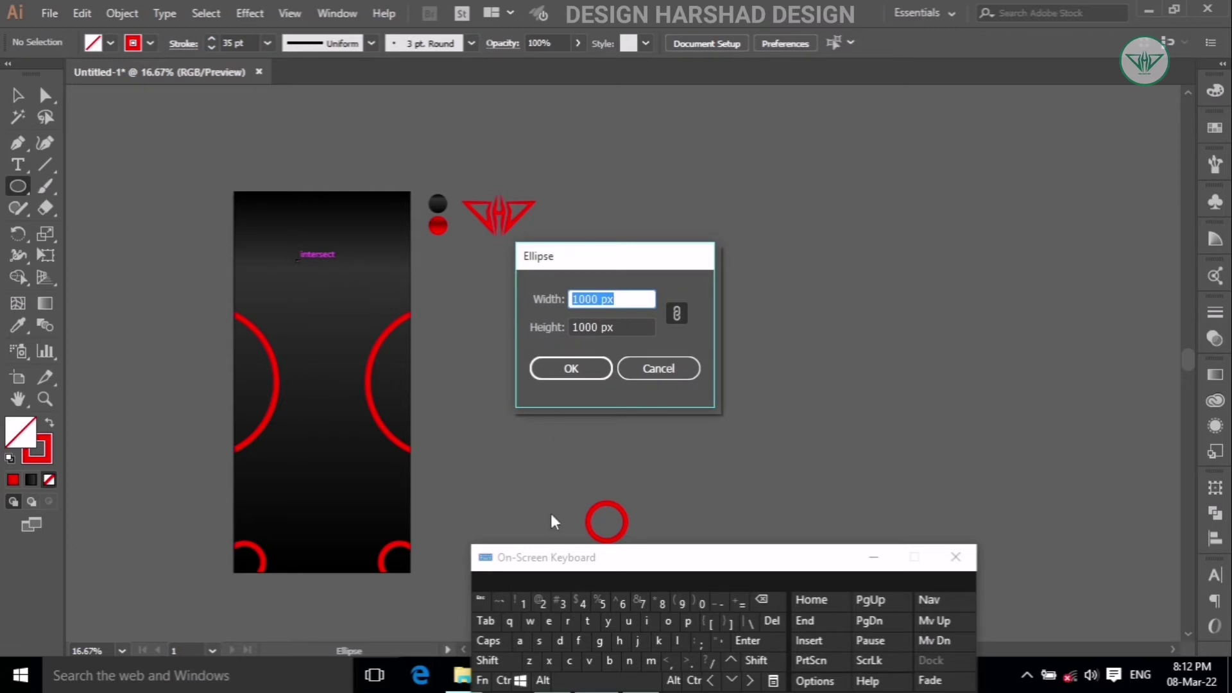
text(430)
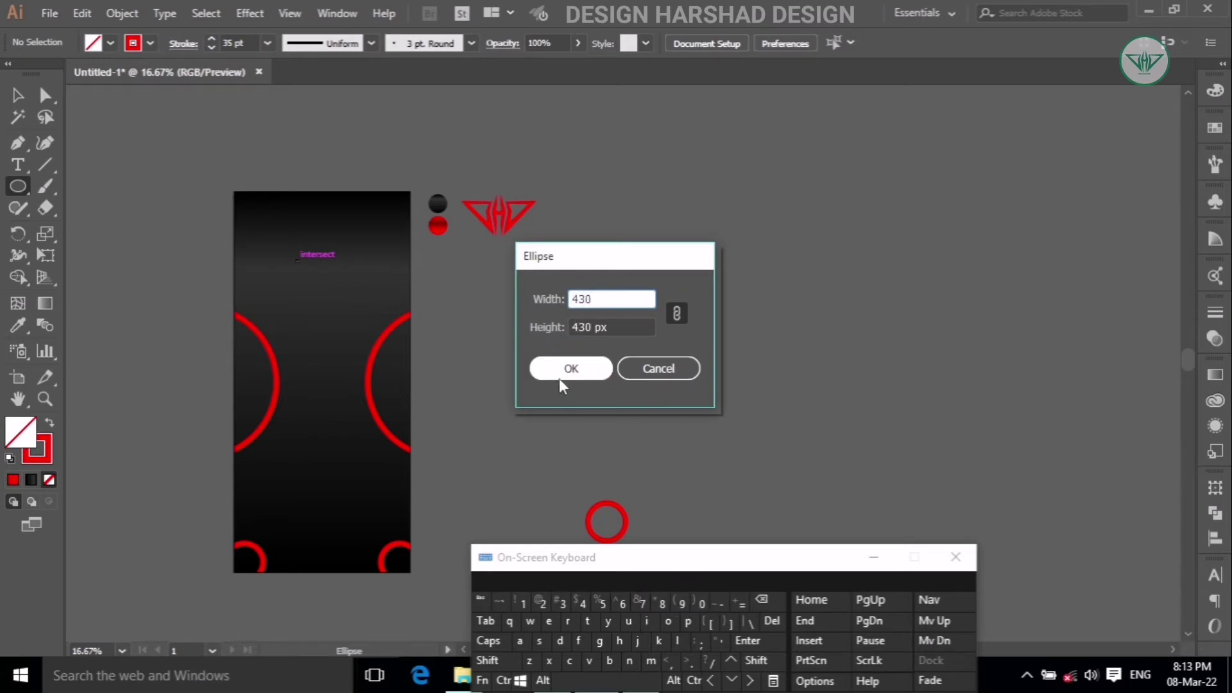
click(559, 378)
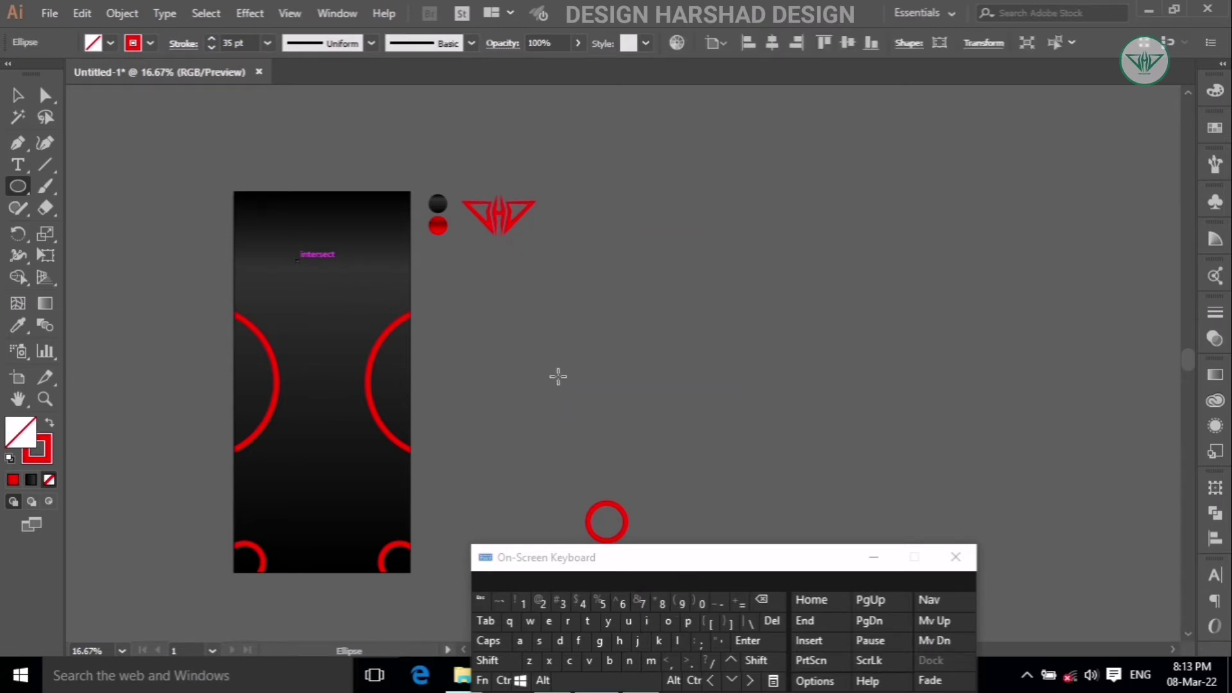
- Centre the 430 px circle horizontally on the artboard and create a 215 x 215 px circle with the same stroke near the artboard's lower part
click(771, 45)
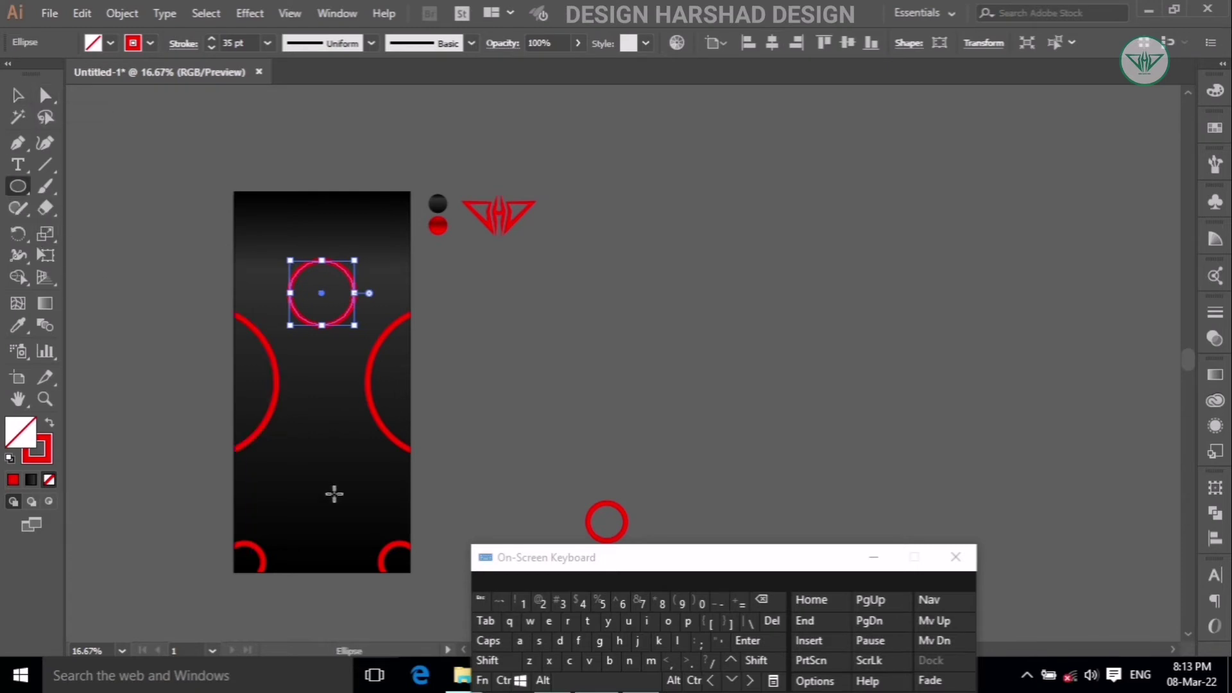
click(308, 467)
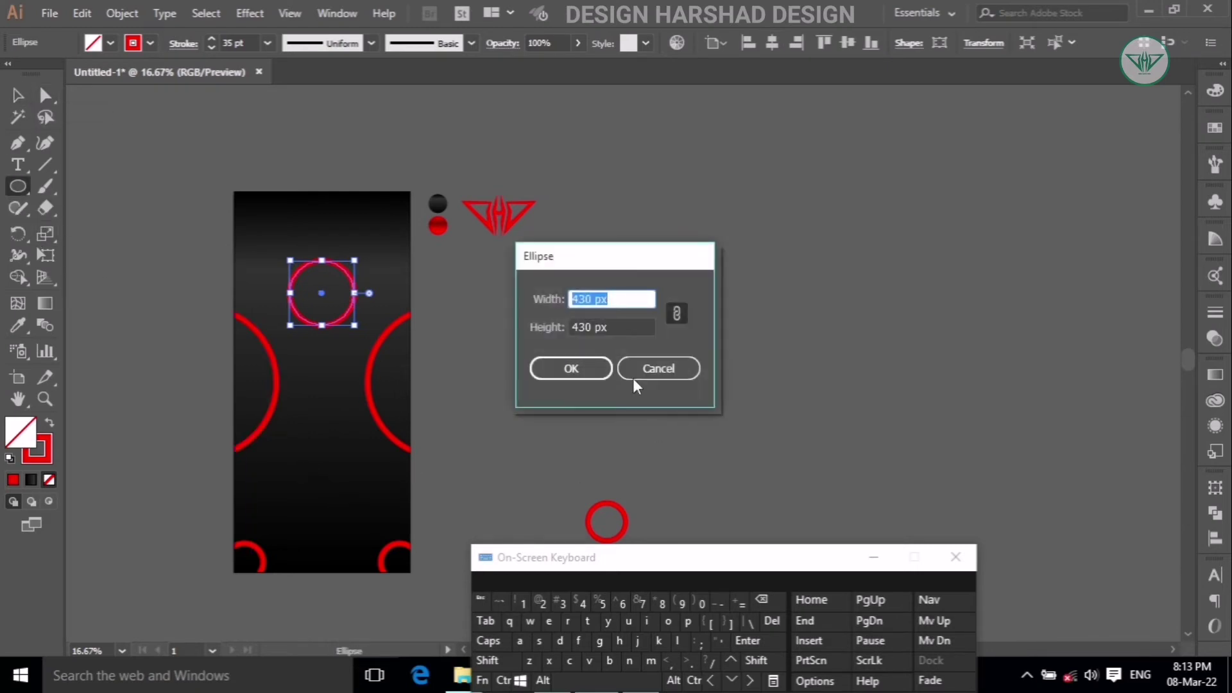
click(542, 603)
click(523, 603)
click(602, 603)
click(571, 368)
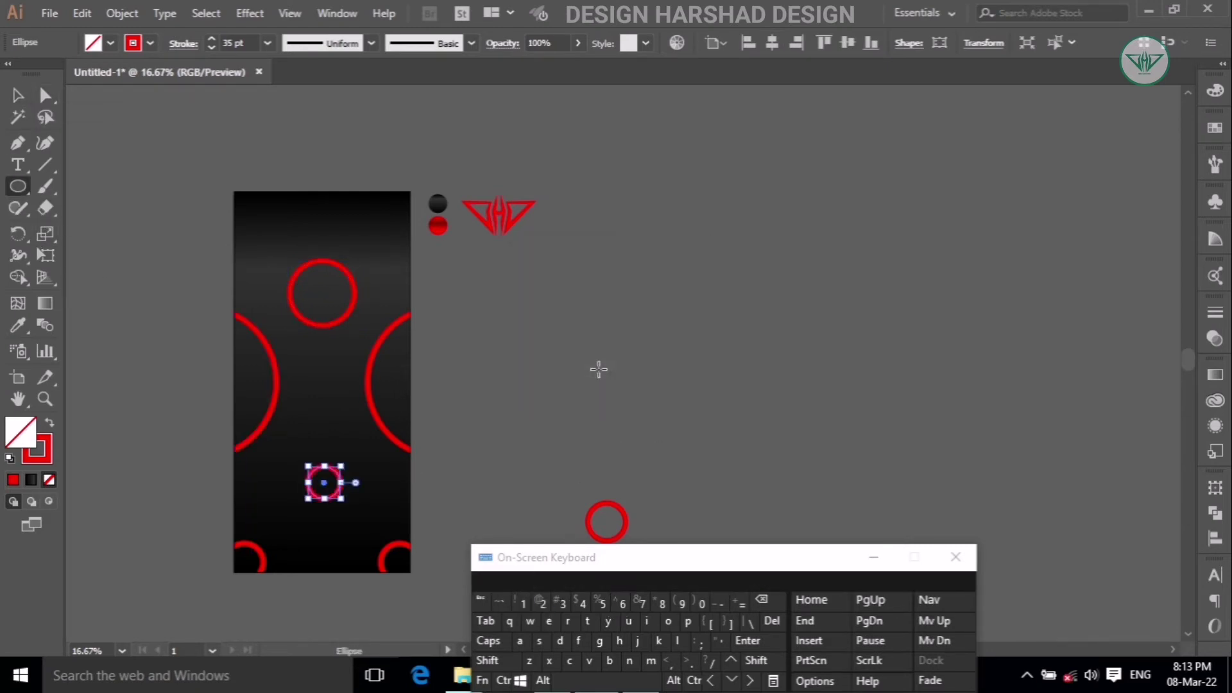
- Centre the small lower circle horizontally on the artboard
click(14, 97)
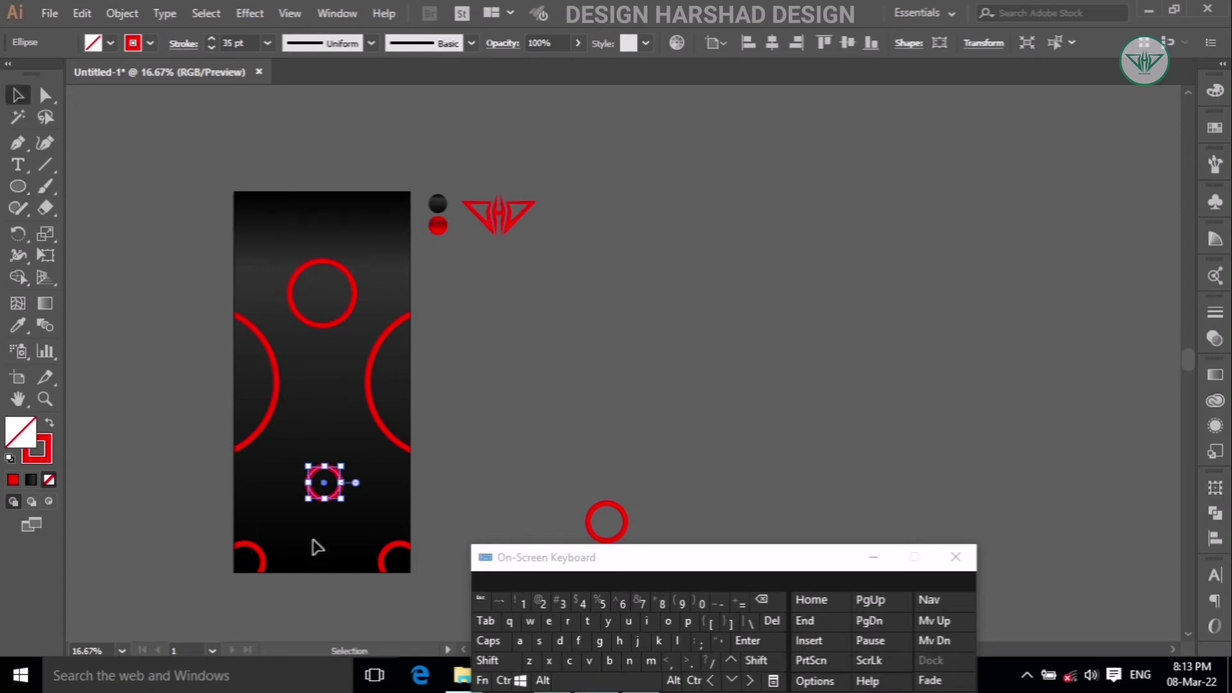
drag(316, 524, 306, 385)
click(772, 43)
click(753, 308)
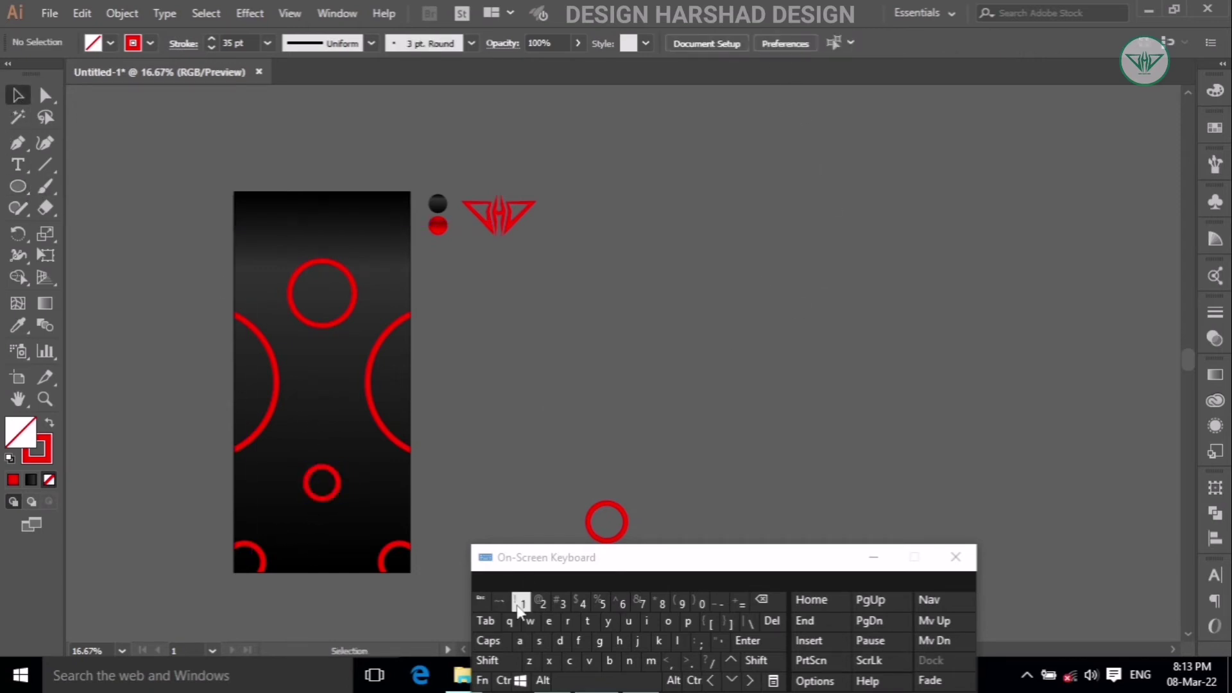
- Select the large upper circle and the small lower circle and make a blend between them
click(496, 661)
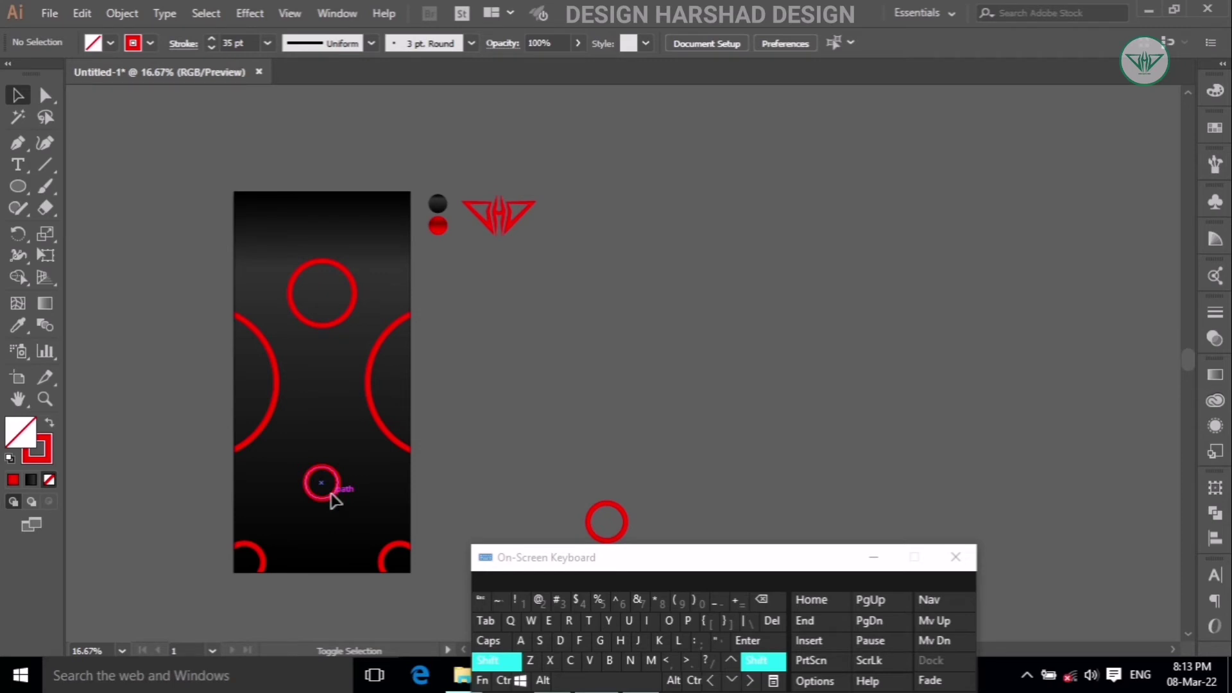
click(331, 494)
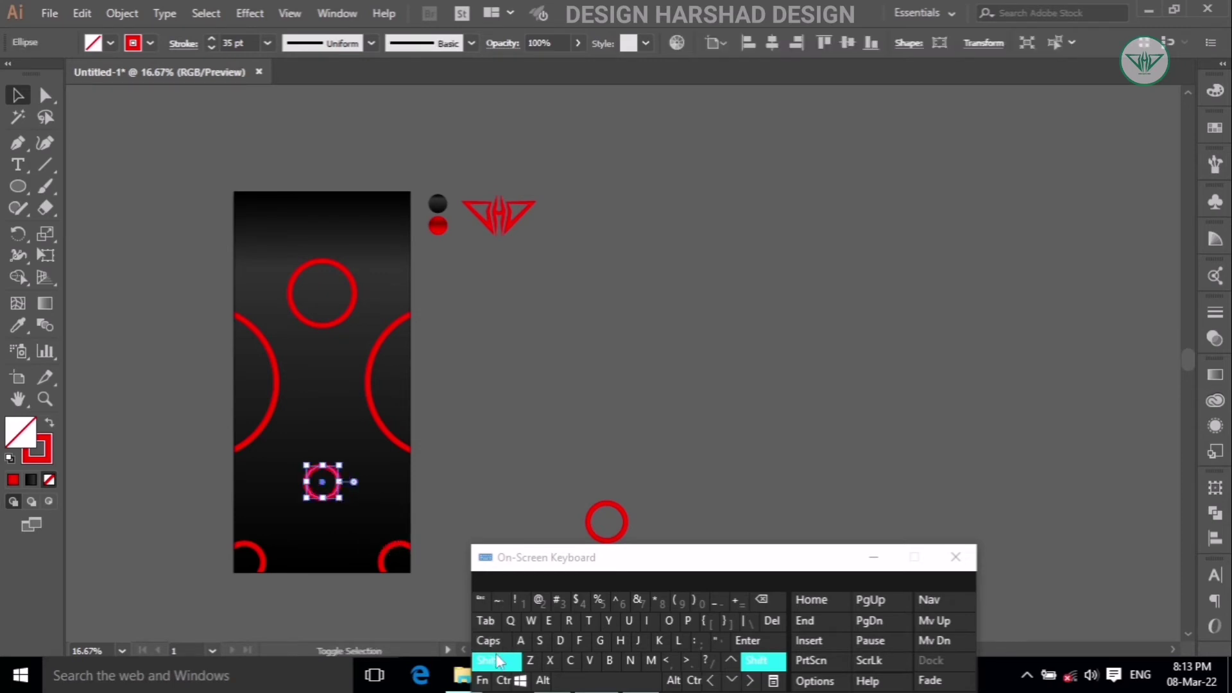
click(496, 661)
drag(292, 224, 341, 509)
click(129, 16)
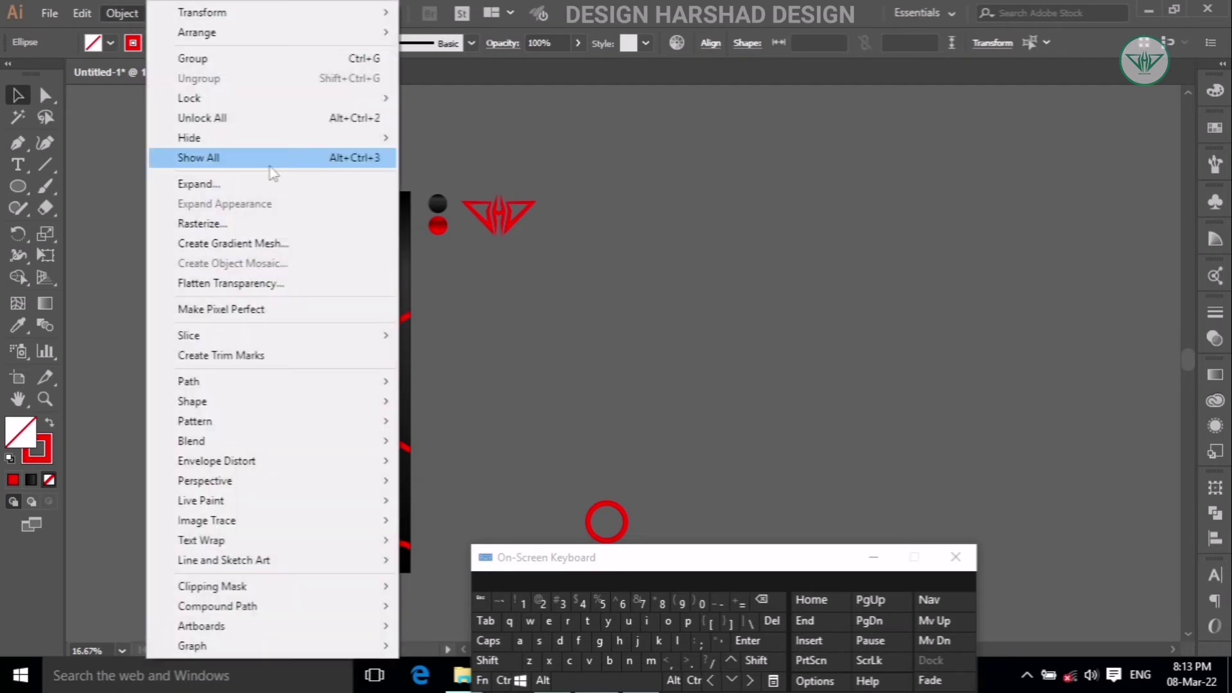
mouse_move(344, 443)
click(448, 449)
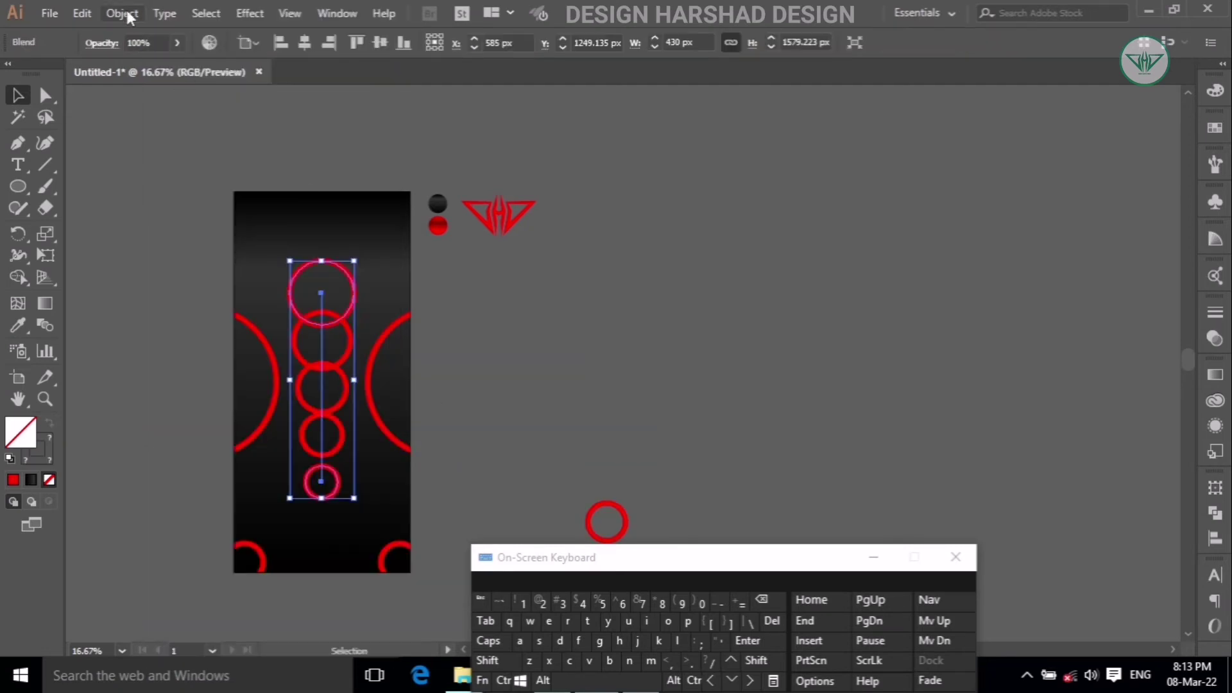
- Set the blend spacing between the two circles to Specified Steps with 1 step
click(123, 13)
mouse_move(356, 446)
click(454, 487)
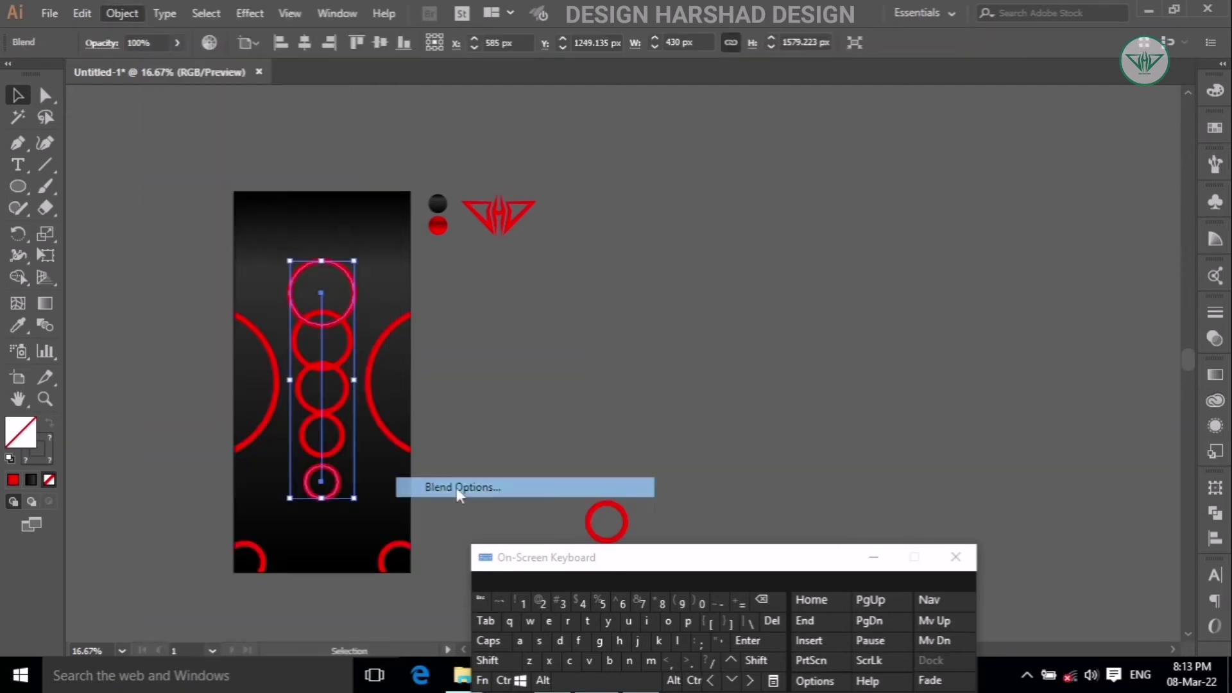
click(960, 168)
click(945, 203)
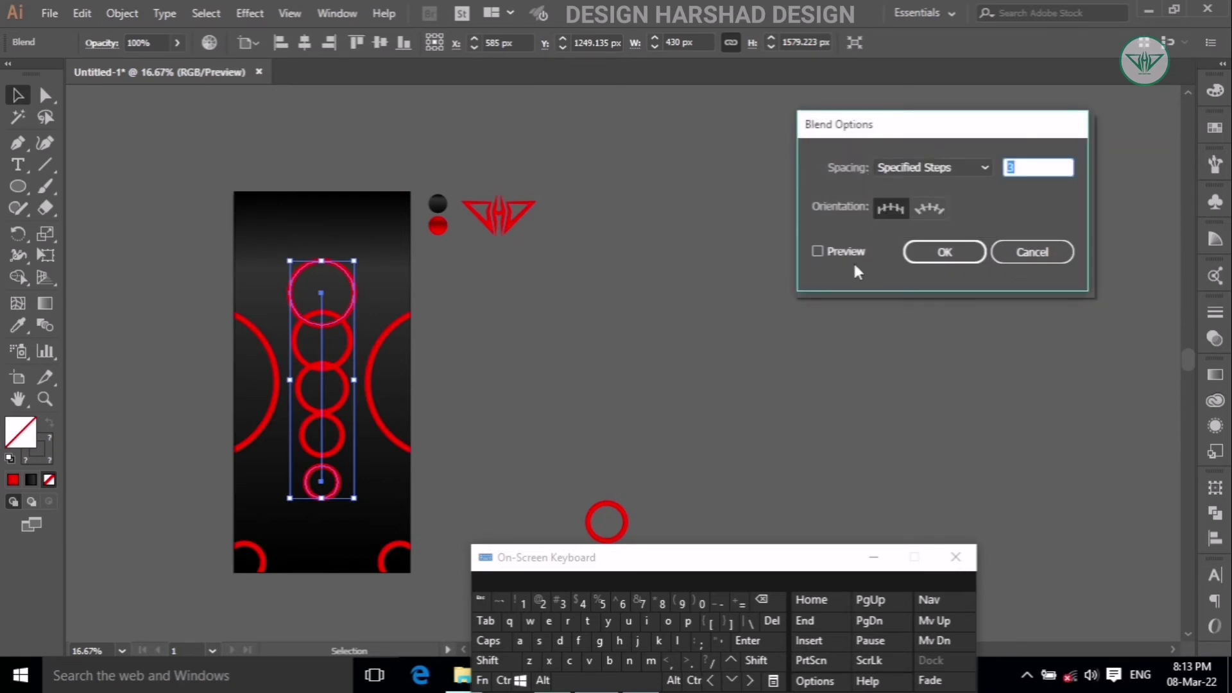
text(1)
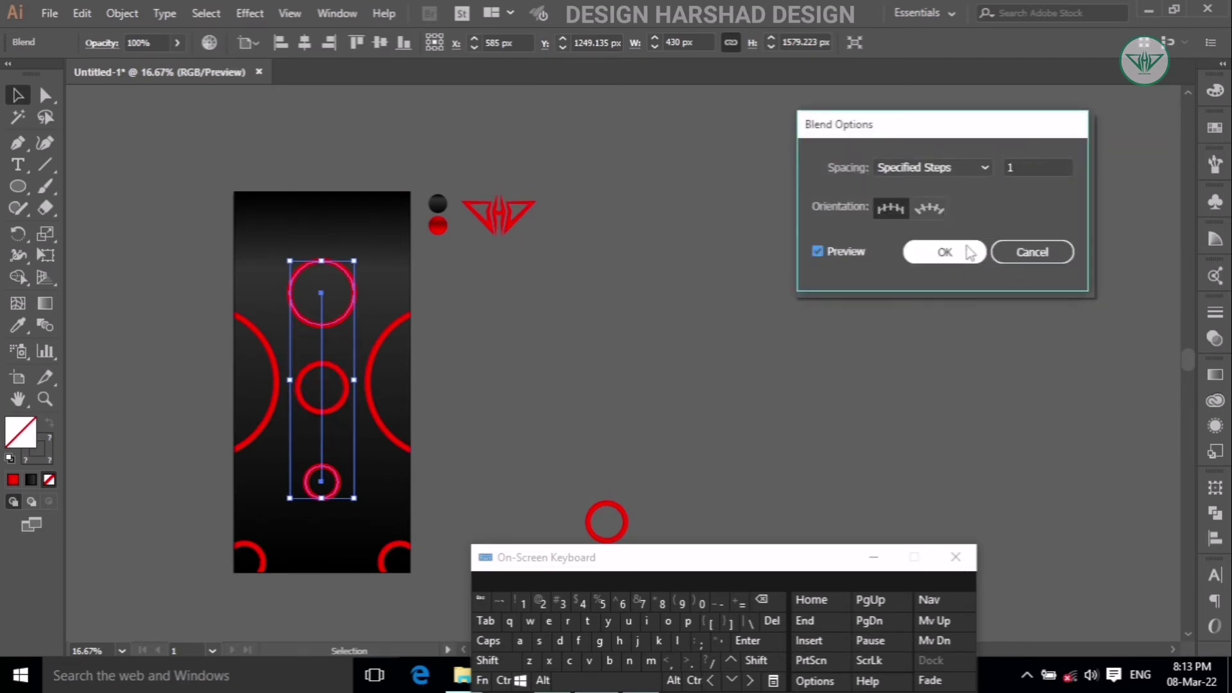
click(944, 252)
click(568, 312)
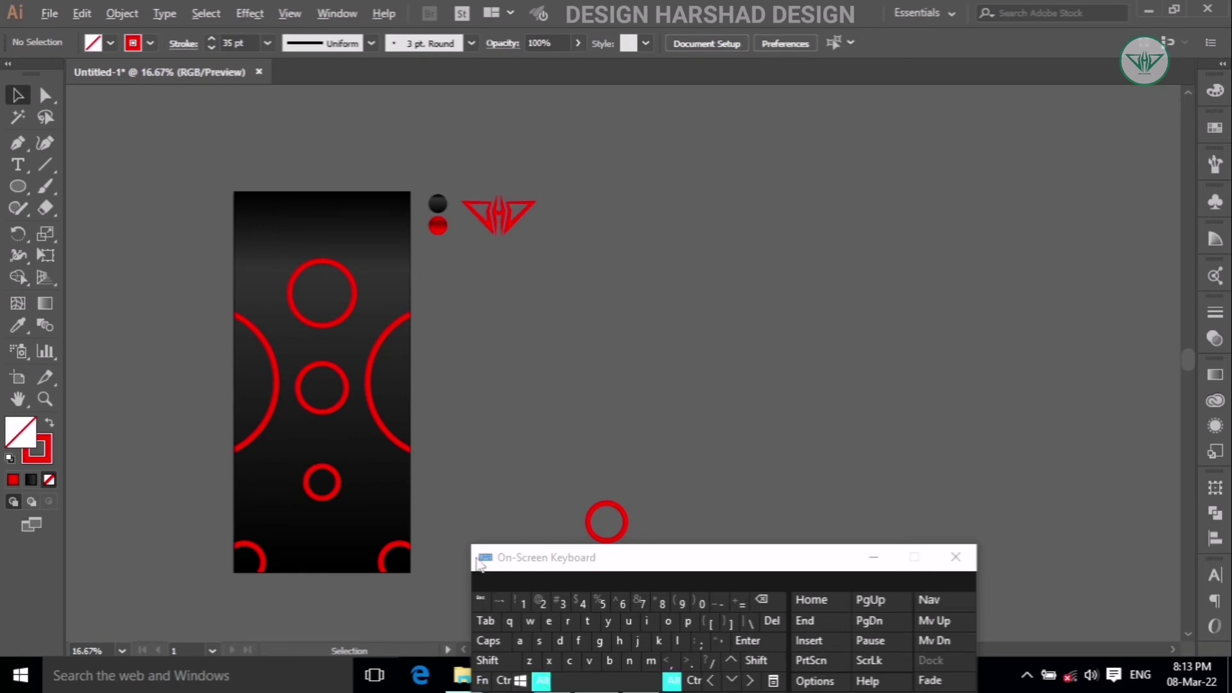
- Place a copy of the blended circles beside the artboard and expand the original blend and its strokes into filled shapes
drag(324, 414, 544, 440)
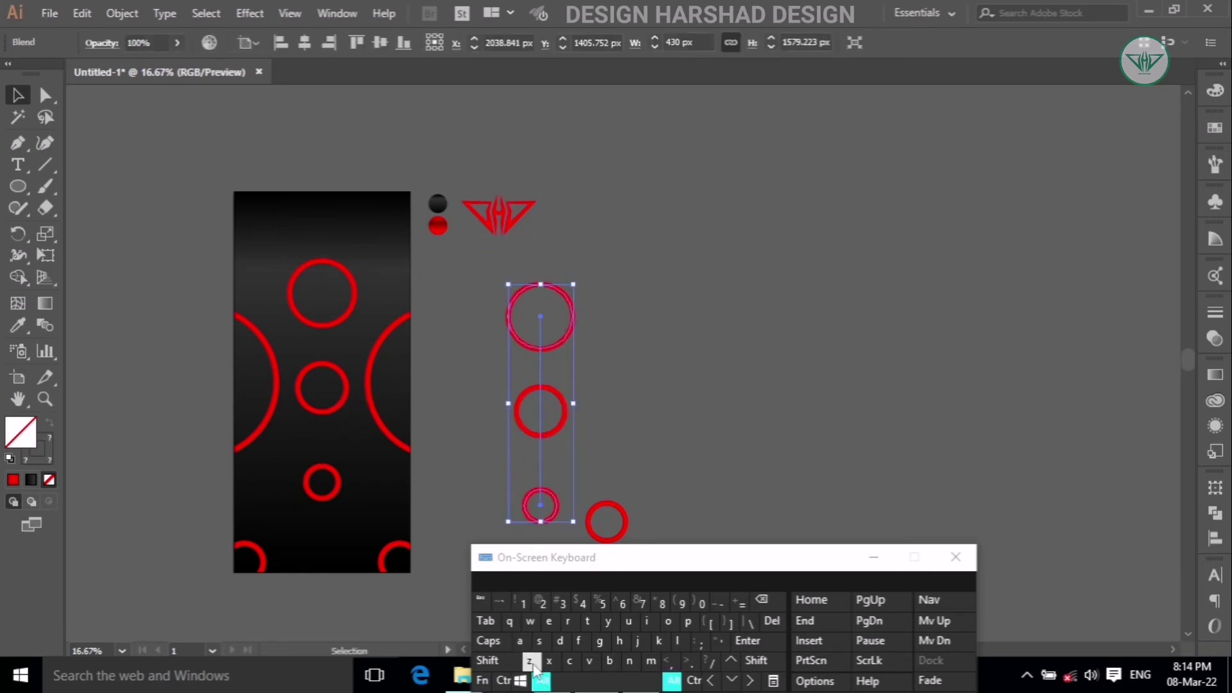
click(340, 416)
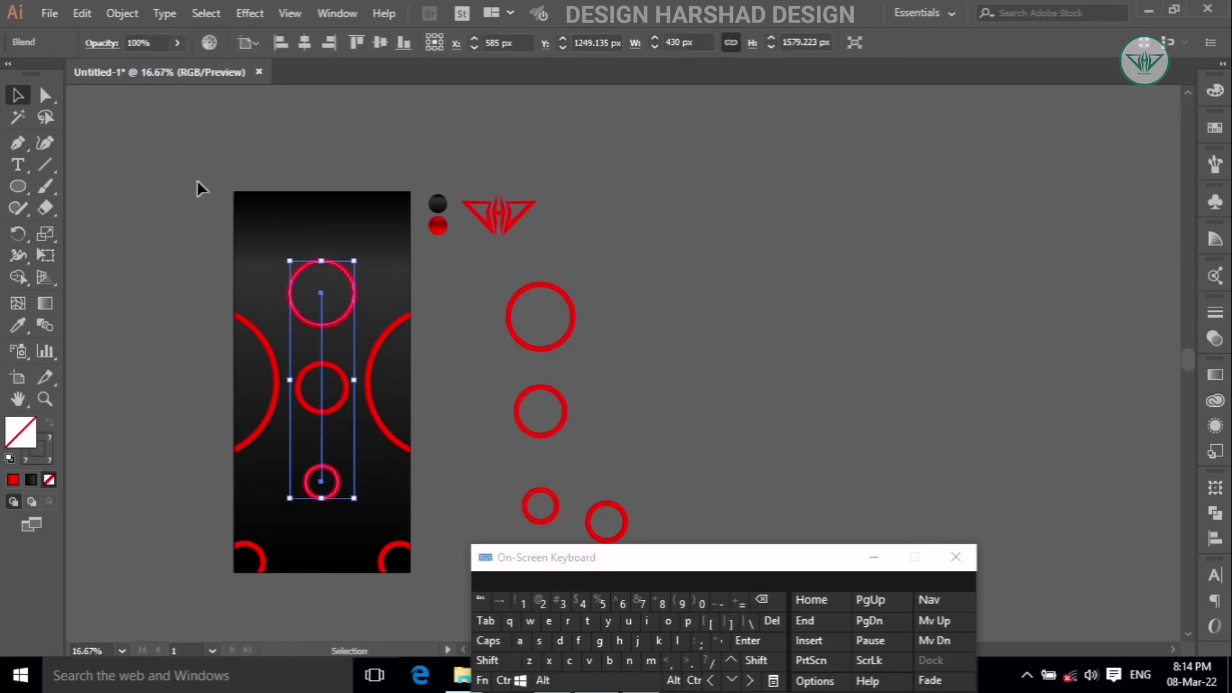
click(120, 14)
click(218, 182)
click(571, 437)
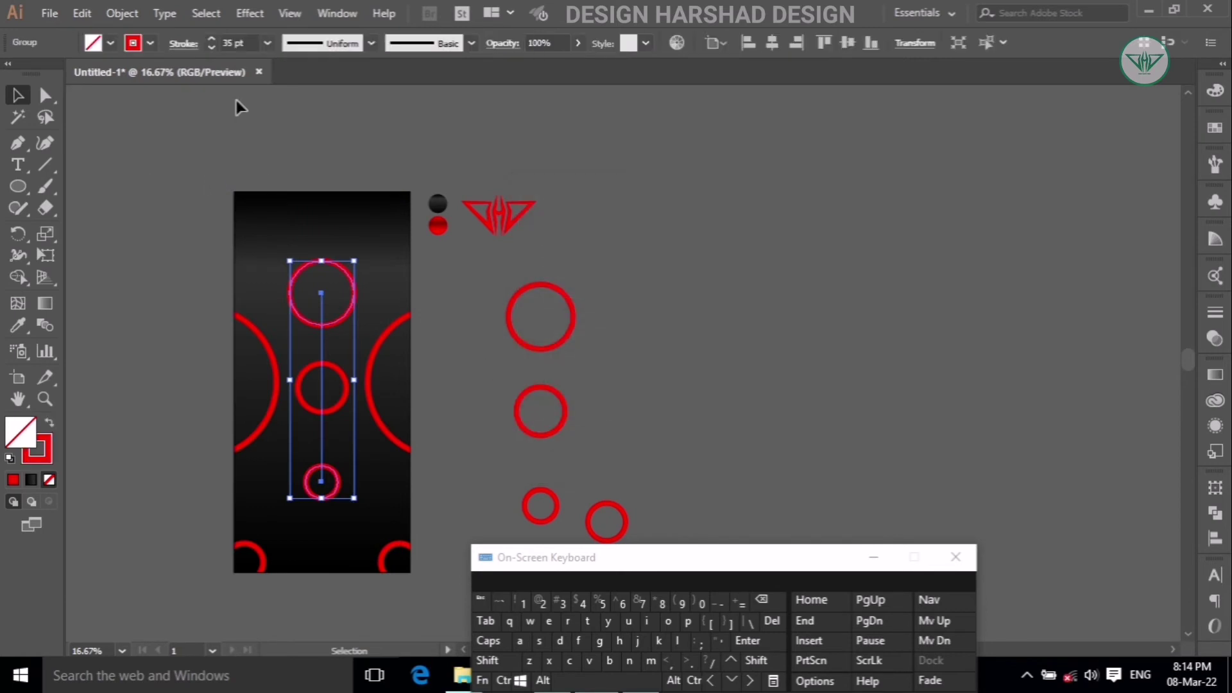
click(121, 14)
click(204, 183)
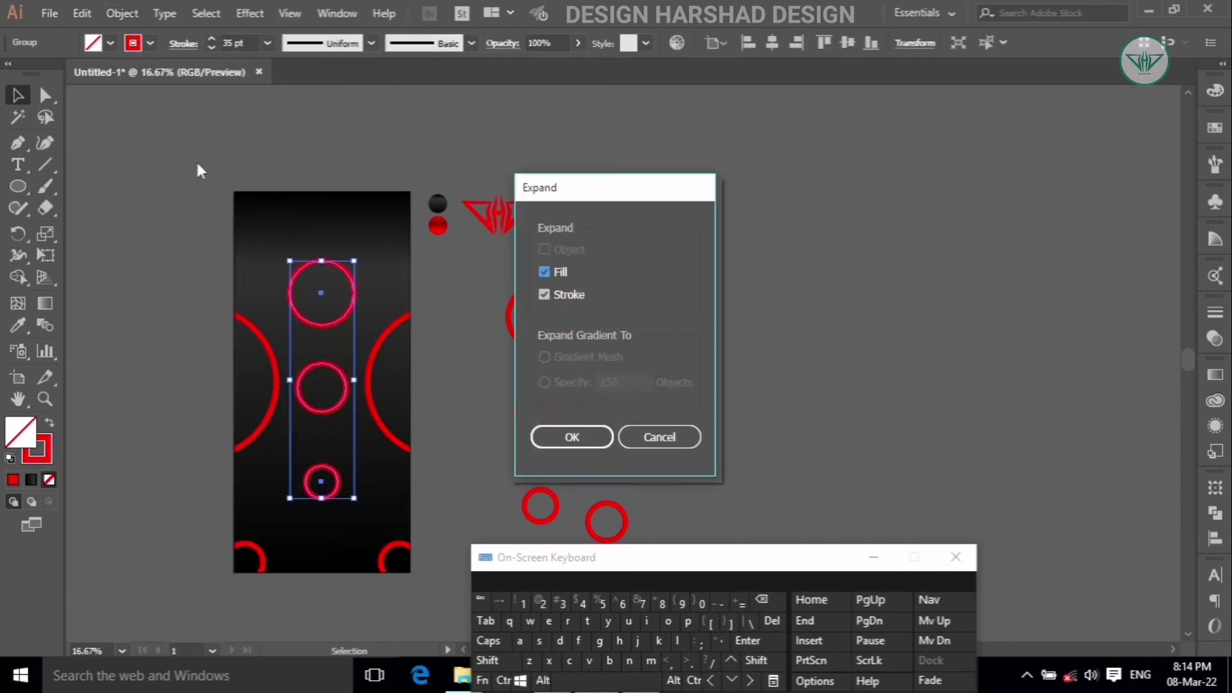
click(571, 437)
click(660, 199)
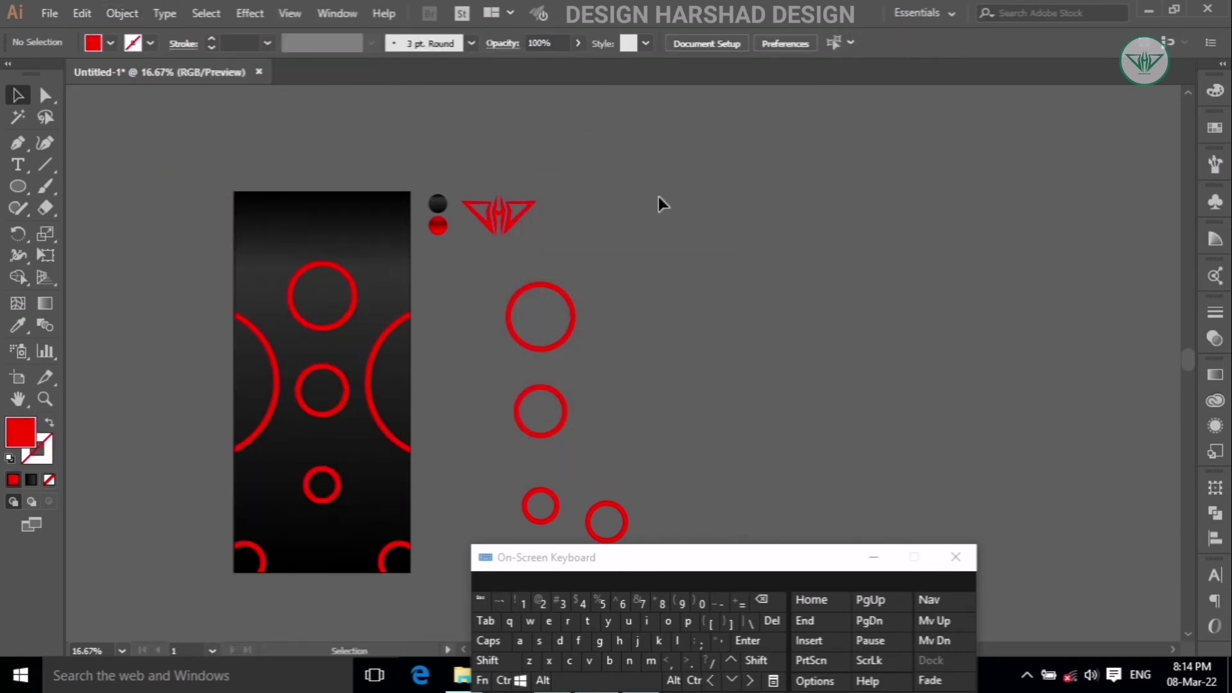
- Create a red 1170 x 120 px rectangle starting at the artboard's top-left corner
scroll(643, 199, up, 1)
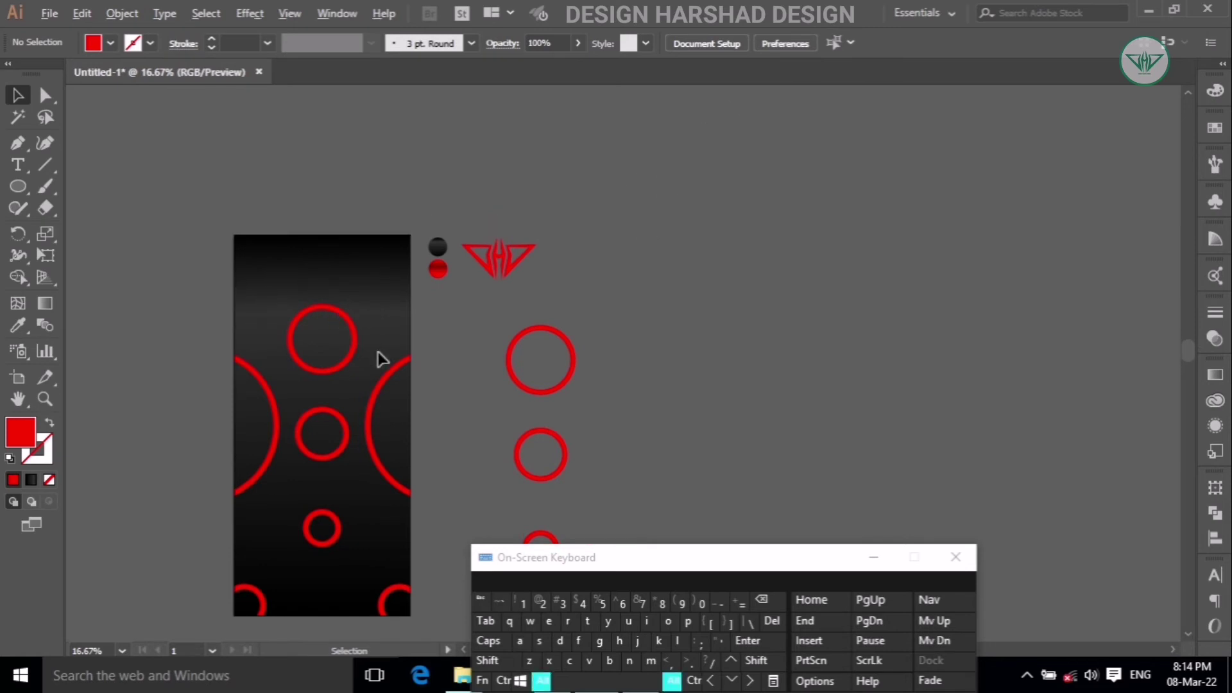
scroll(378, 361, up, 1)
click(540, 680)
drag(17, 186, 77, 187)
click(161, 172)
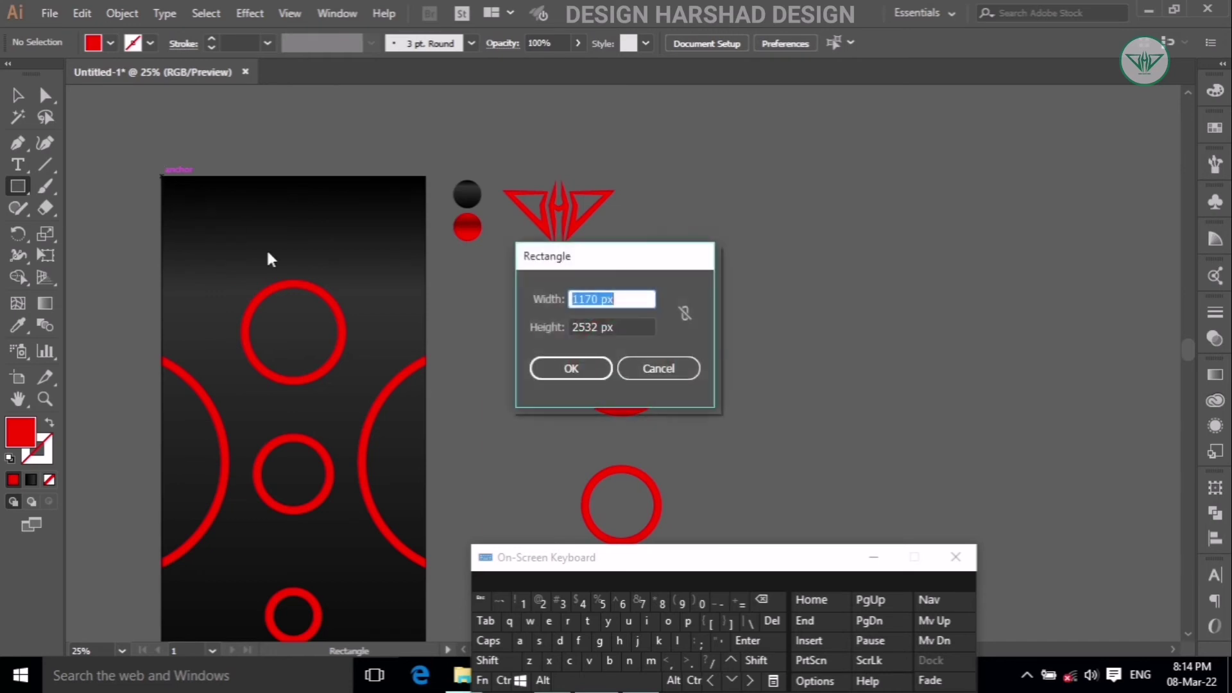
double_click(597, 328)
click(523, 603)
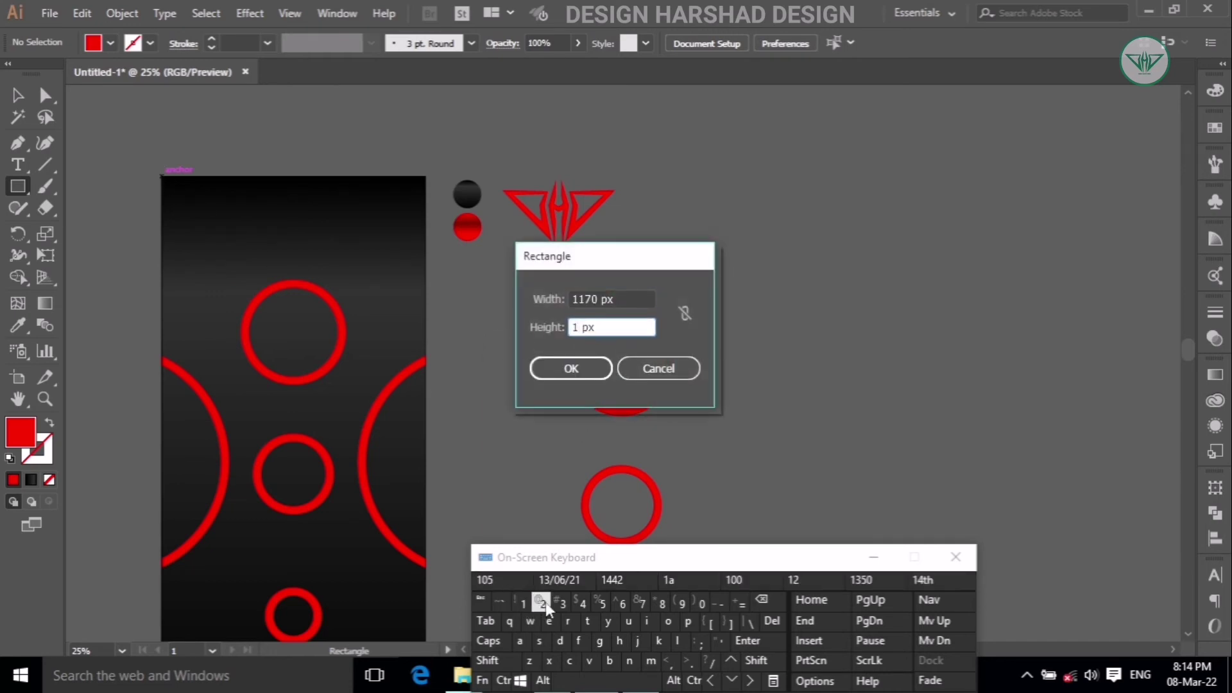
click(543, 603)
text(0)
click(570, 369)
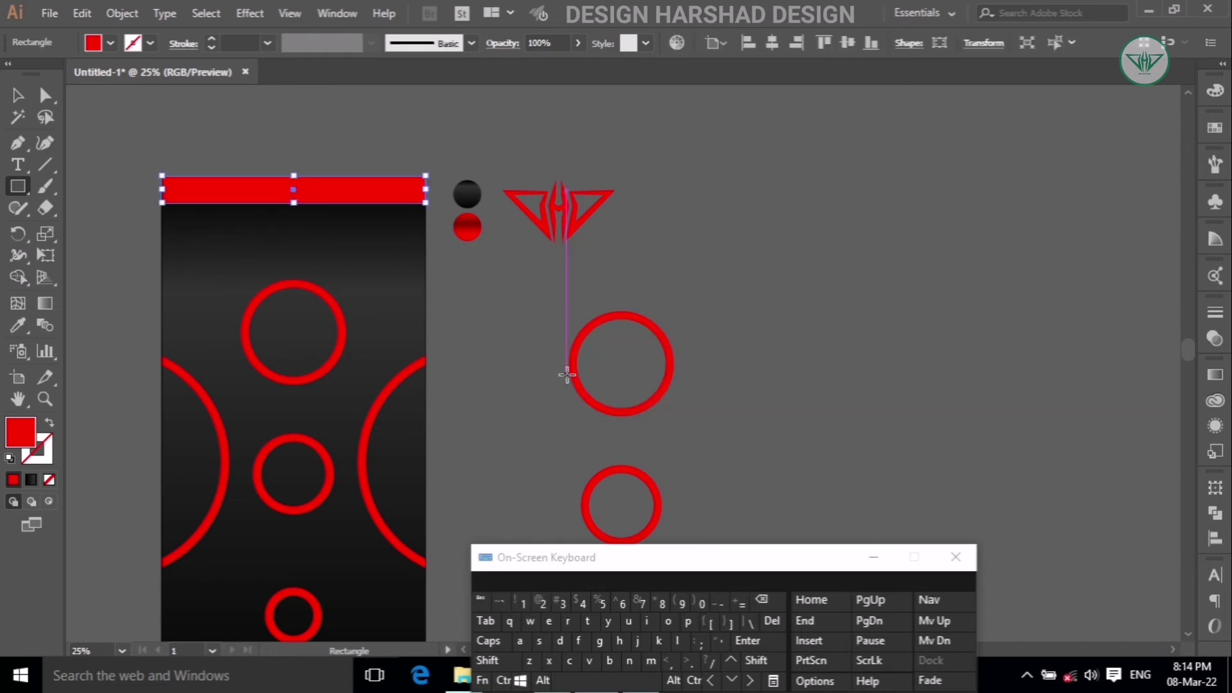
- Round only the two bottom corners of the red bar at the artboard's top edge
key(a)
drag(426, 219, 207, 216)
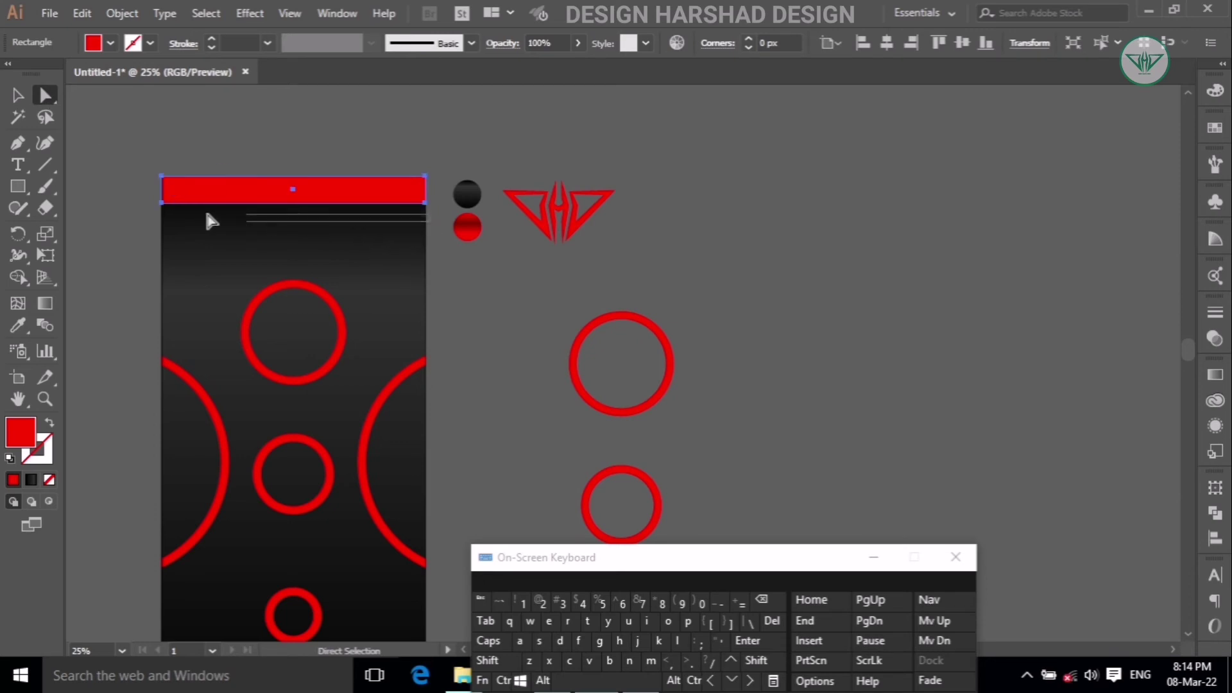
drag(133, 191, 133, 192)
drag(175, 194, 241, 143)
click(18, 95)
click(302, 272)
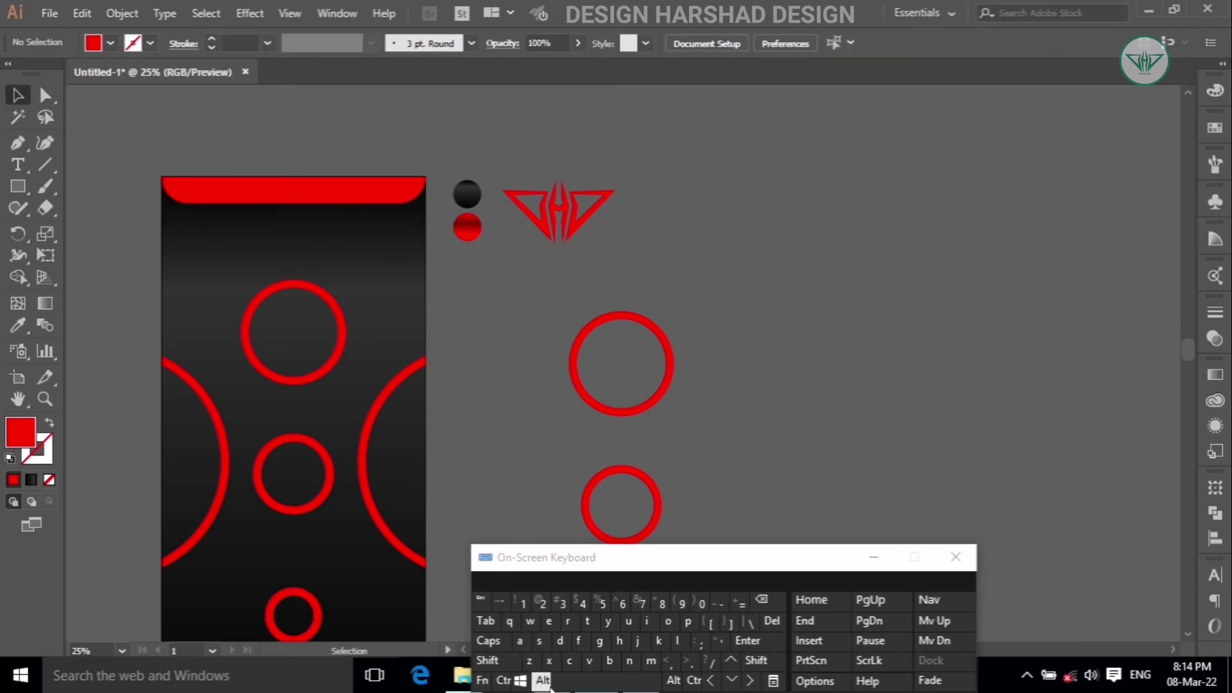
- Place a copy of the red logo over the upper ring and bring it to the front
drag(544, 214, 280, 340)
click(122, 13)
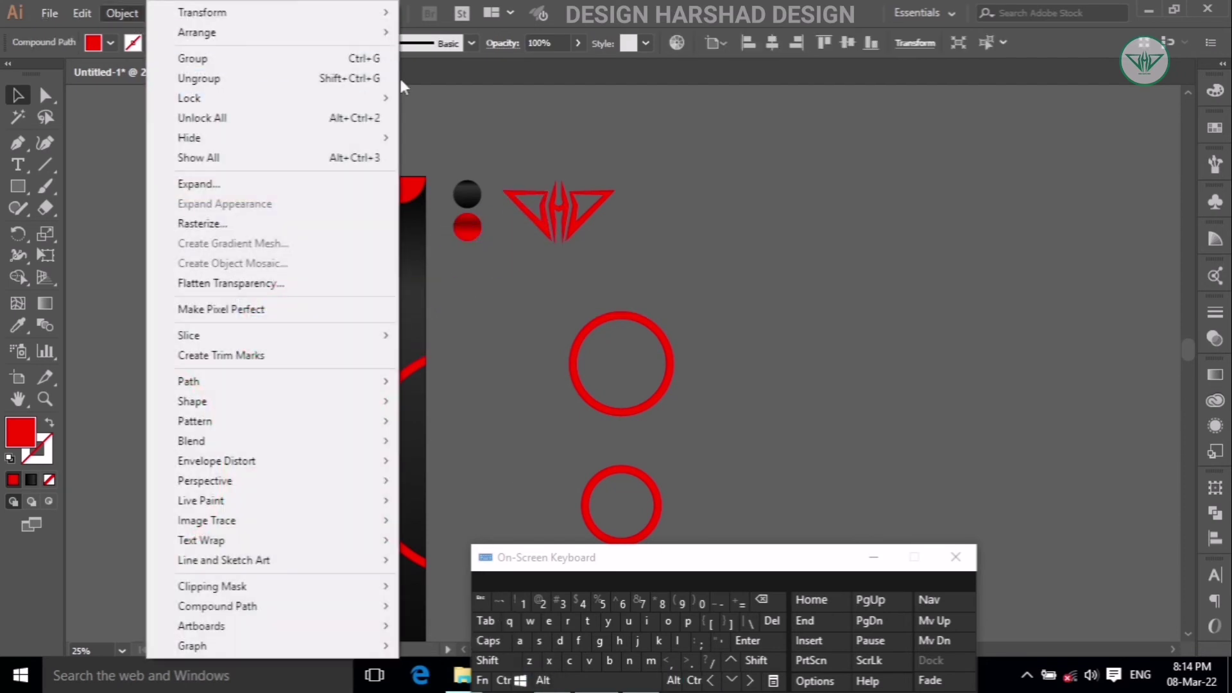
mouse_move(360, 36)
click(446, 38)
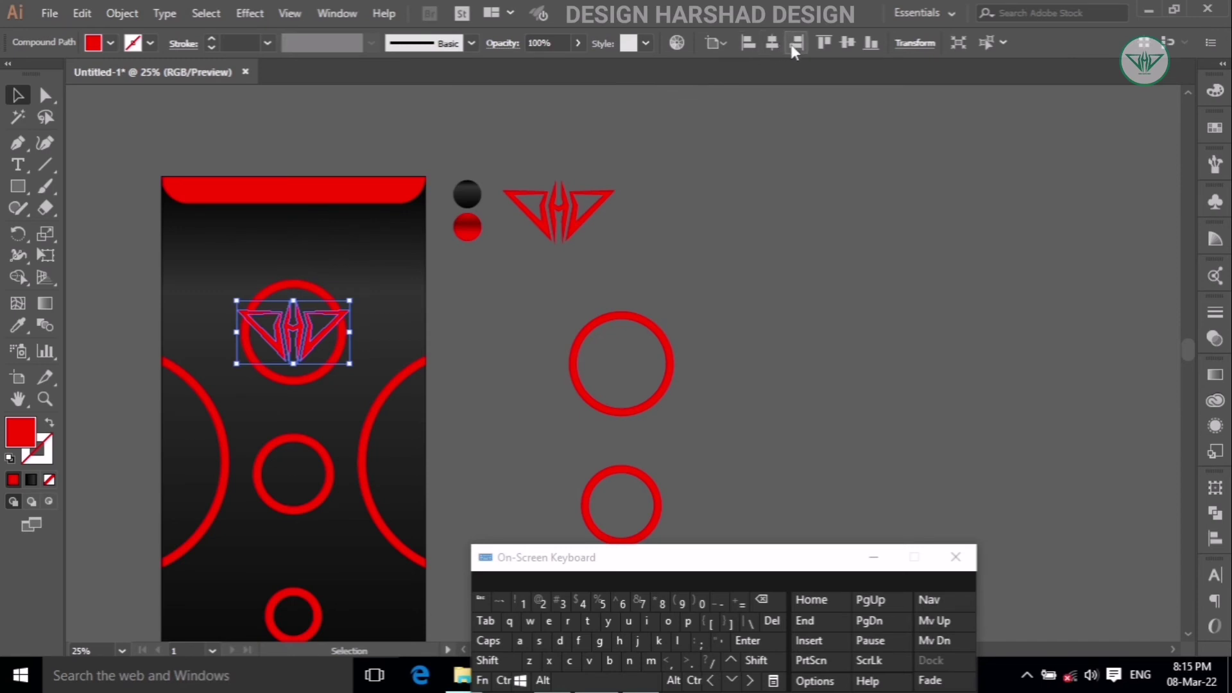
- Scale the logo copy down proportionally about its centre so it fits inside the upper ring
click(543, 681)
click(488, 660)
drag(350, 331, 329, 331)
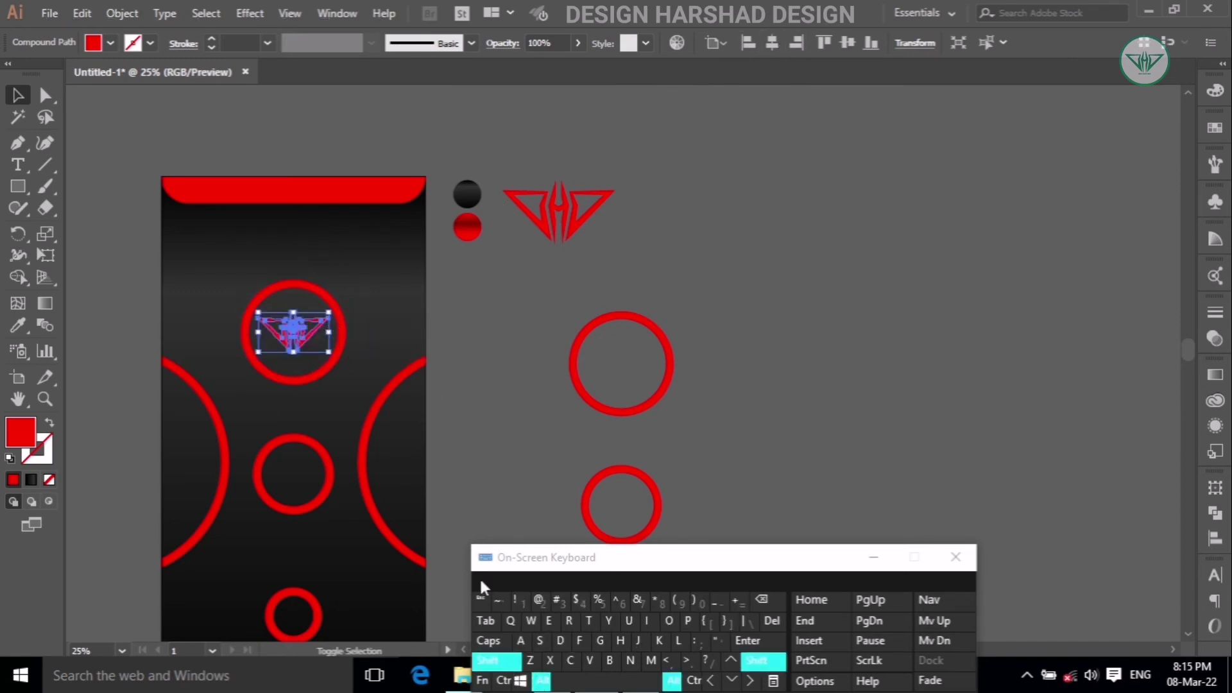
click(371, 349)
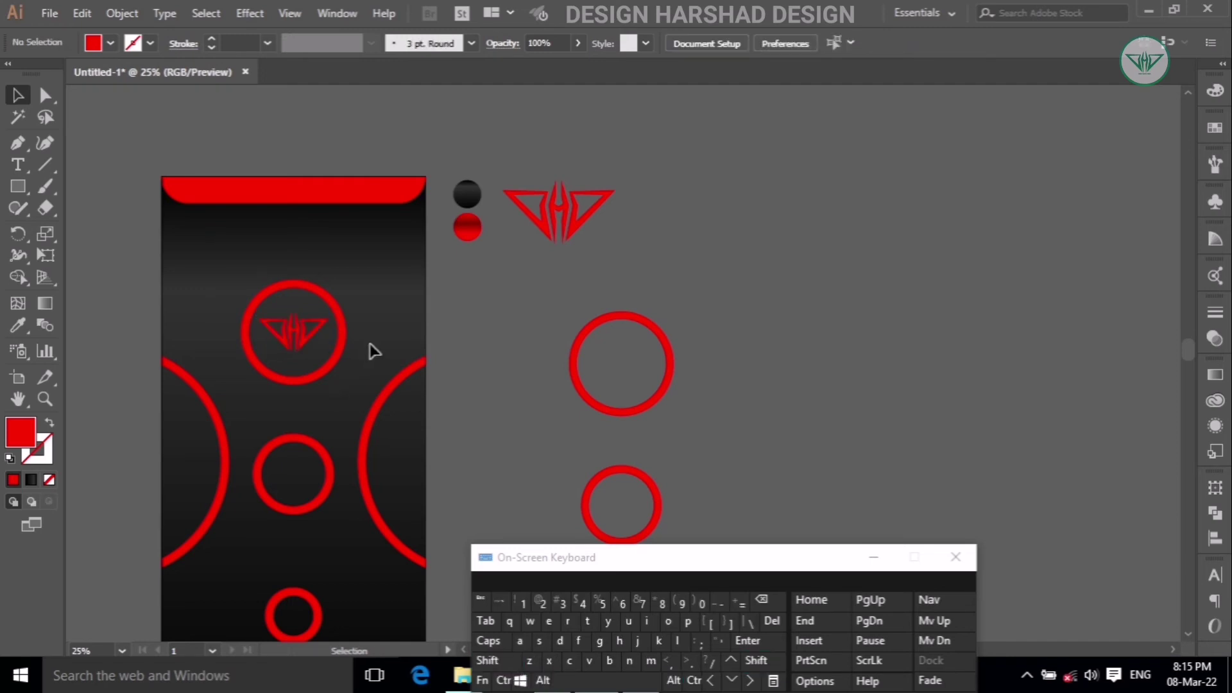
- Nudge the small logo slightly downward inside the upper ring
scroll(349, 349, up, 1)
drag(305, 351, 305, 352)
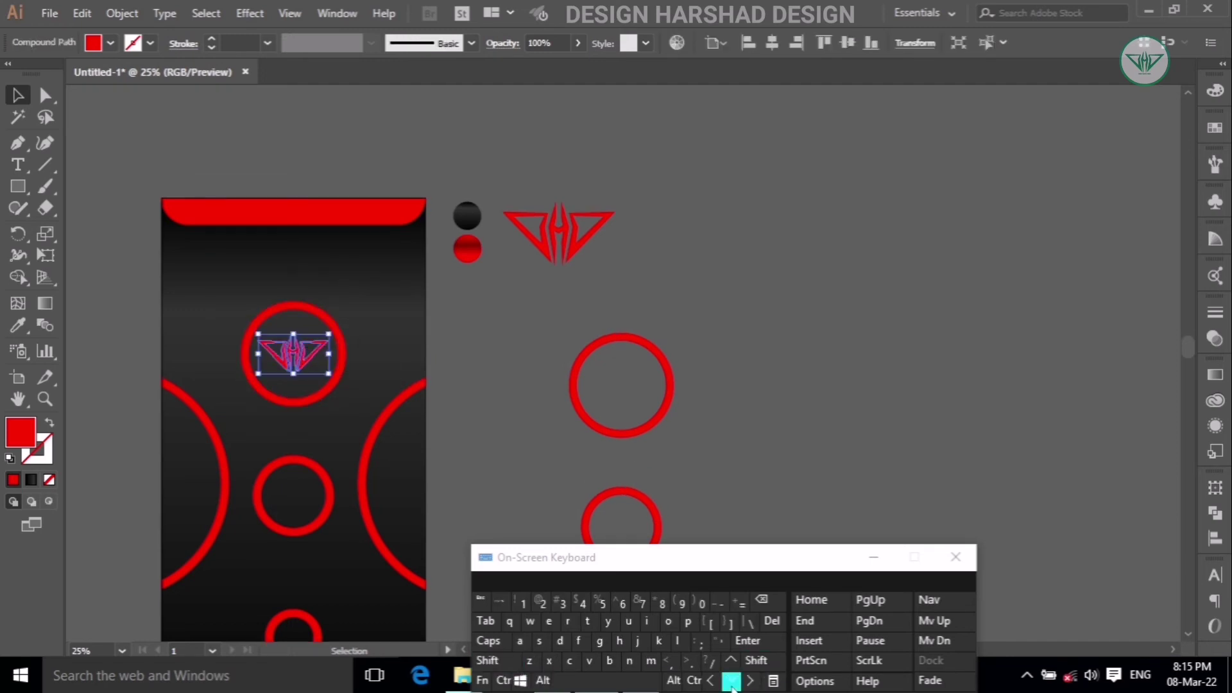
click(731, 680)
click(732, 680)
click(470, 439)
scroll(470, 449, down, 2)
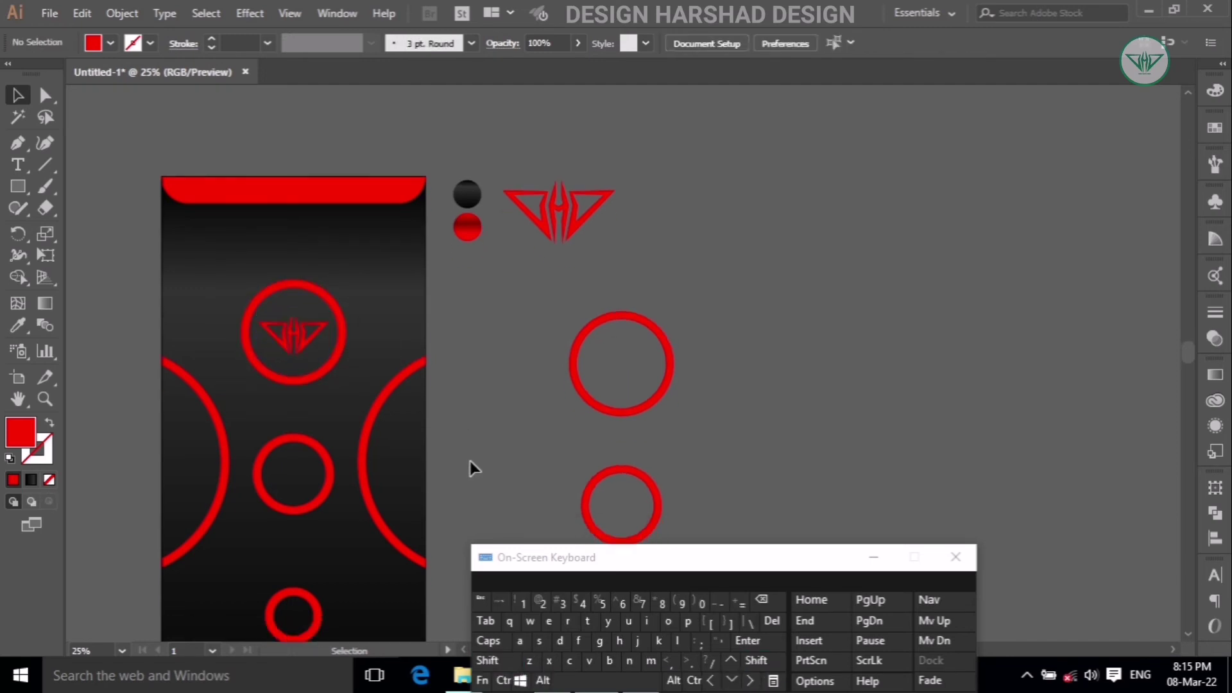
- Apply the red gradient of the sample circle beside the artboard to all red shapes and the logo on the artboard
click(541, 680)
drag(305, 320, 305, 319)
scroll(212, 209, down, 1)
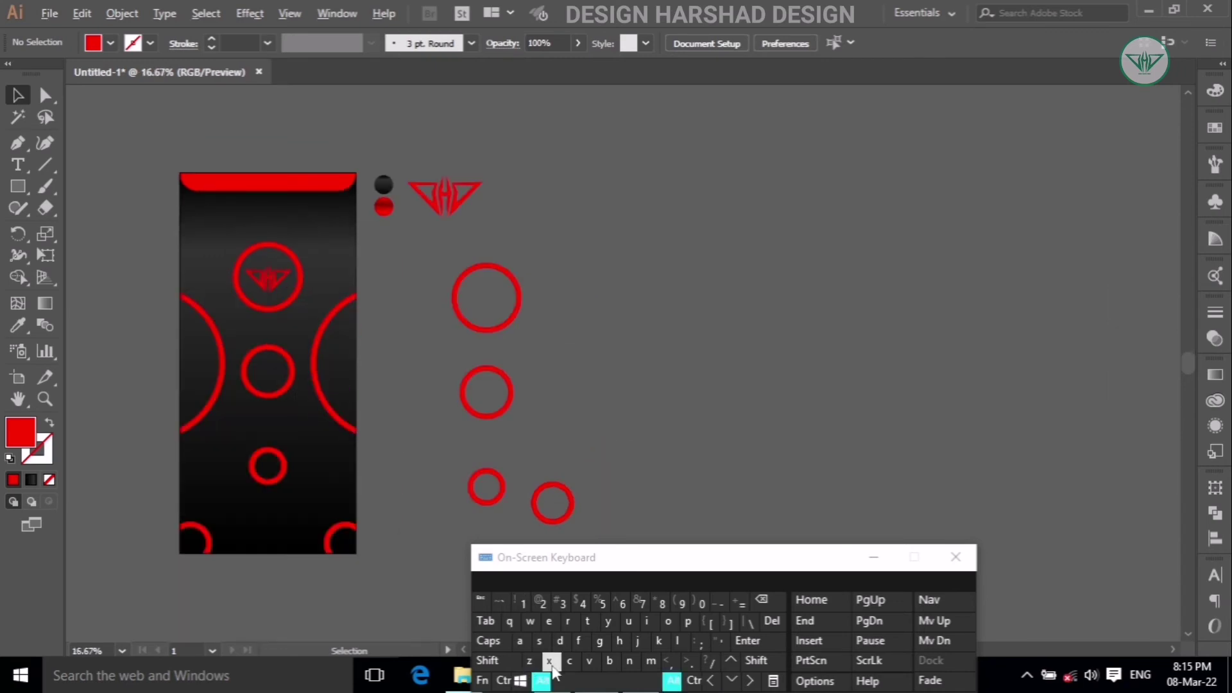
click(542, 680)
drag(149, 175, 339, 549)
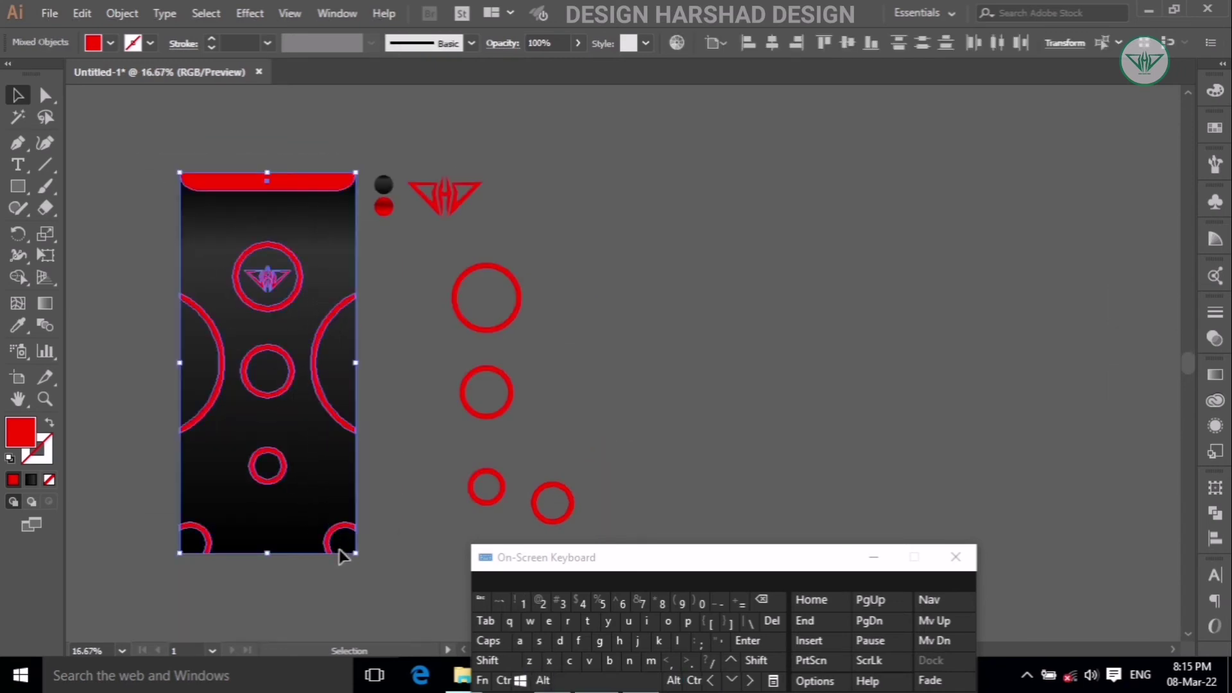
click(17, 328)
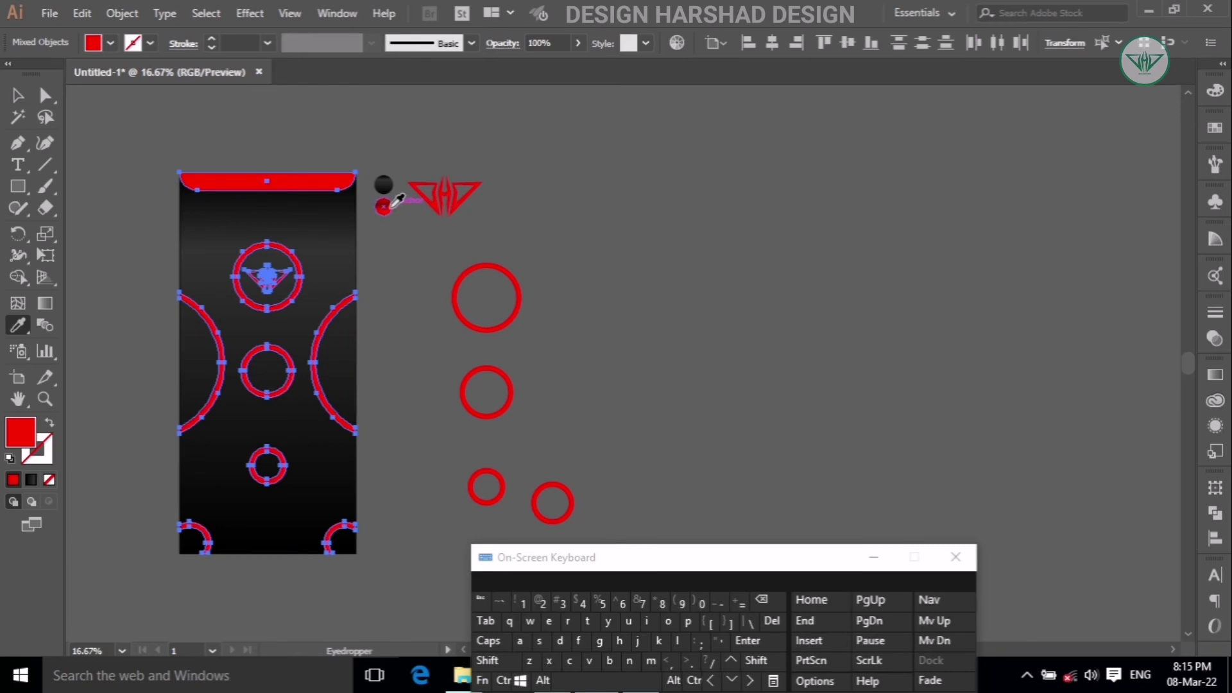
click(383, 206)
click(17, 96)
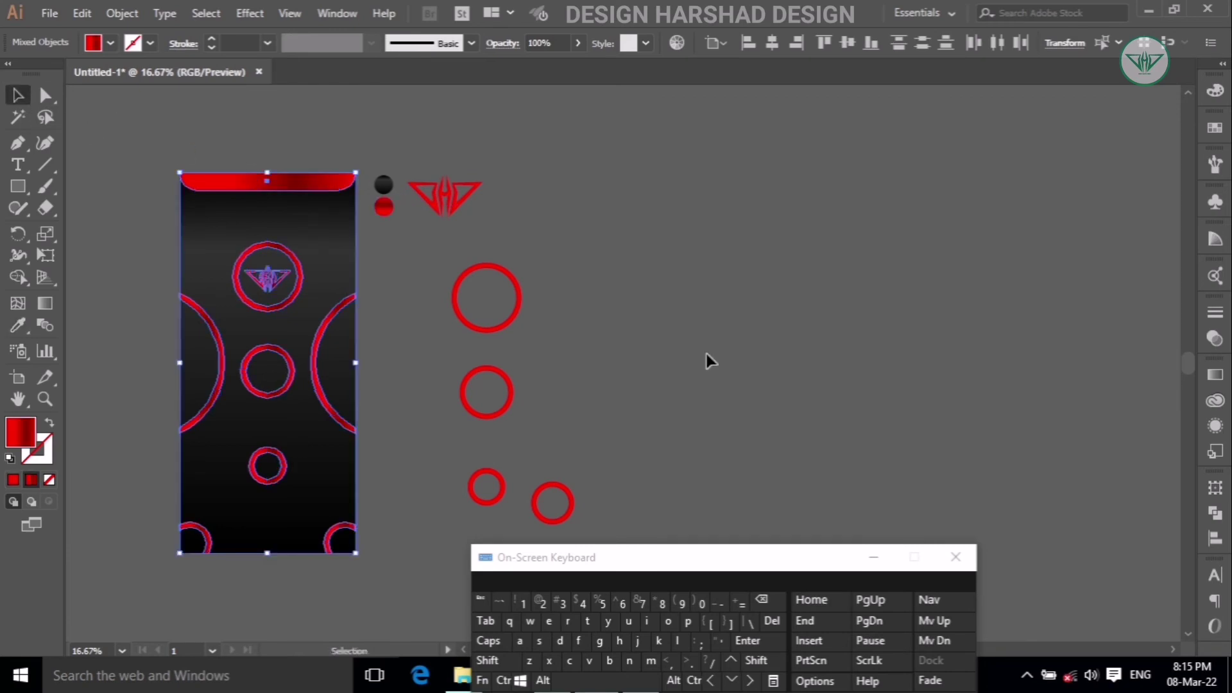
- Change the angle of the red gradient on the selected artboard shapes so its bands run horizontally
click(1215, 374)
click(1122, 441)
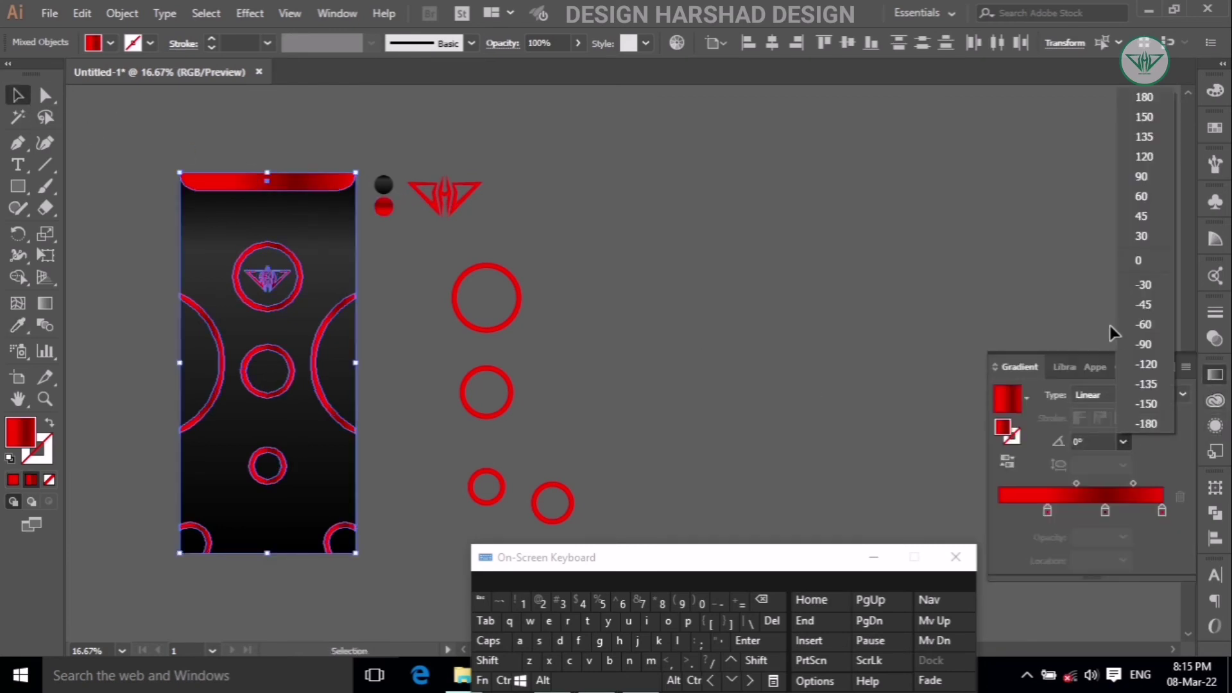
click(1140, 195)
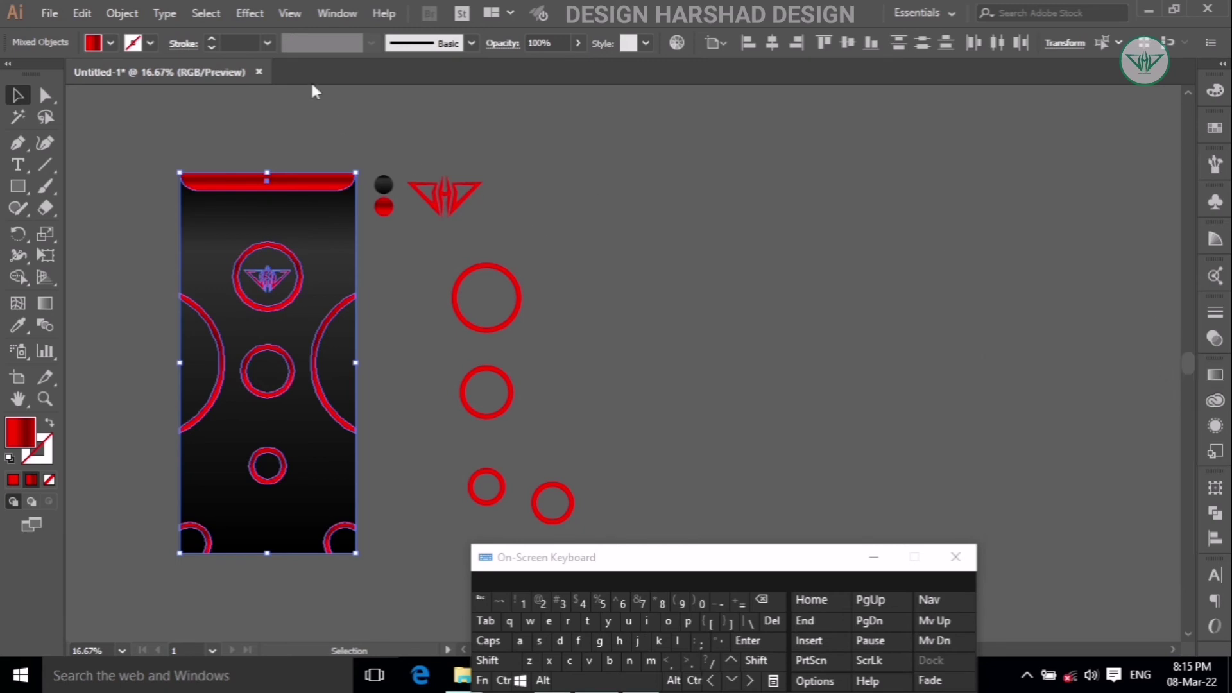
- Apply a Multiply drop shadow to the red shapes and logo with 65% opacity, 0 px X offset, 7 px Y offset and 5 px blur
click(243, 16)
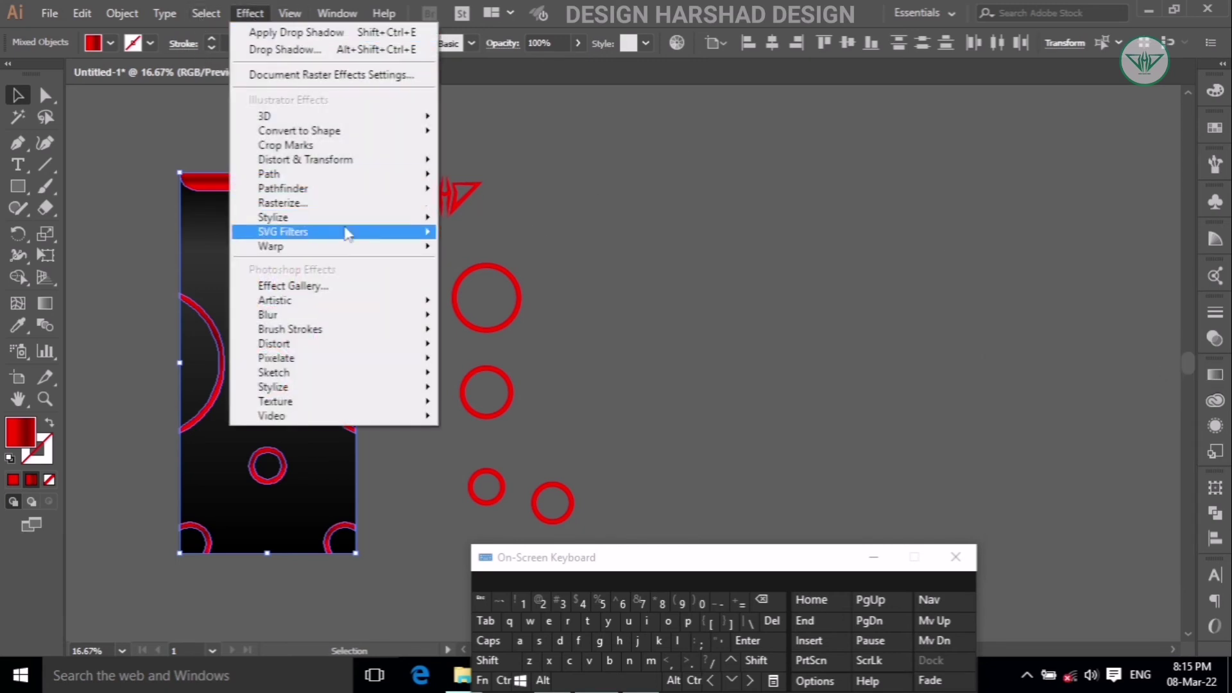
mouse_move(410, 218)
click(483, 221)
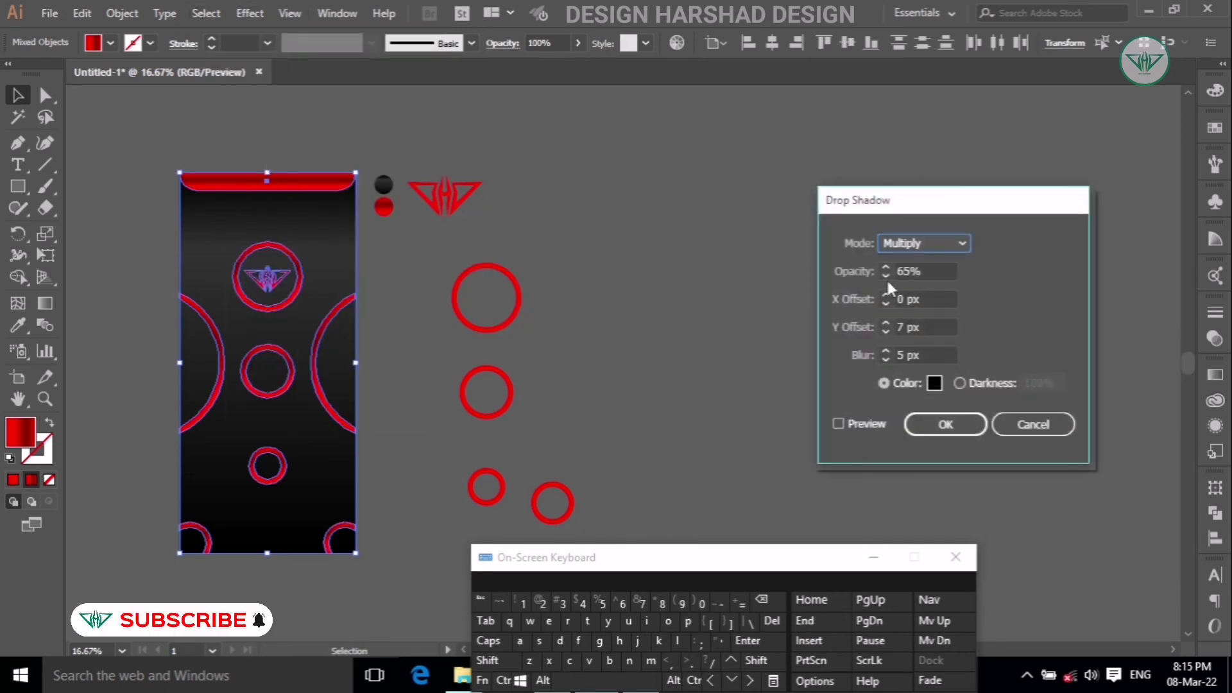
click(947, 425)
click(948, 435)
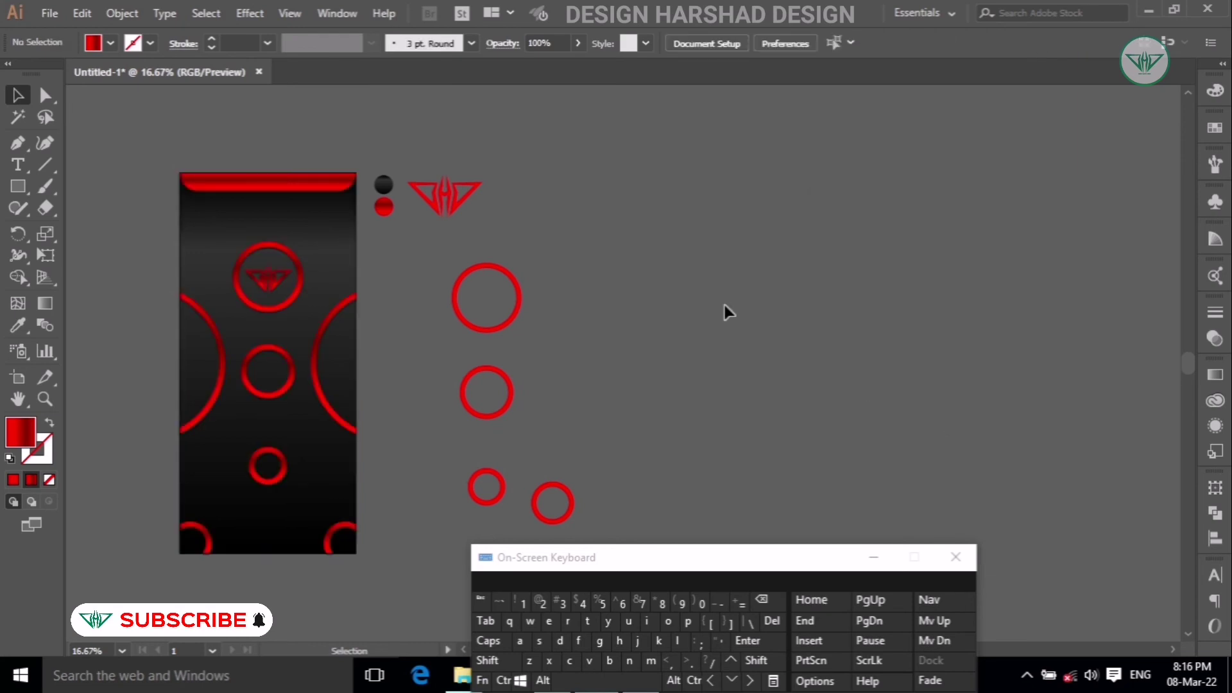
- Unlock the dark gradient background rectangle on the artboard
click(123, 14)
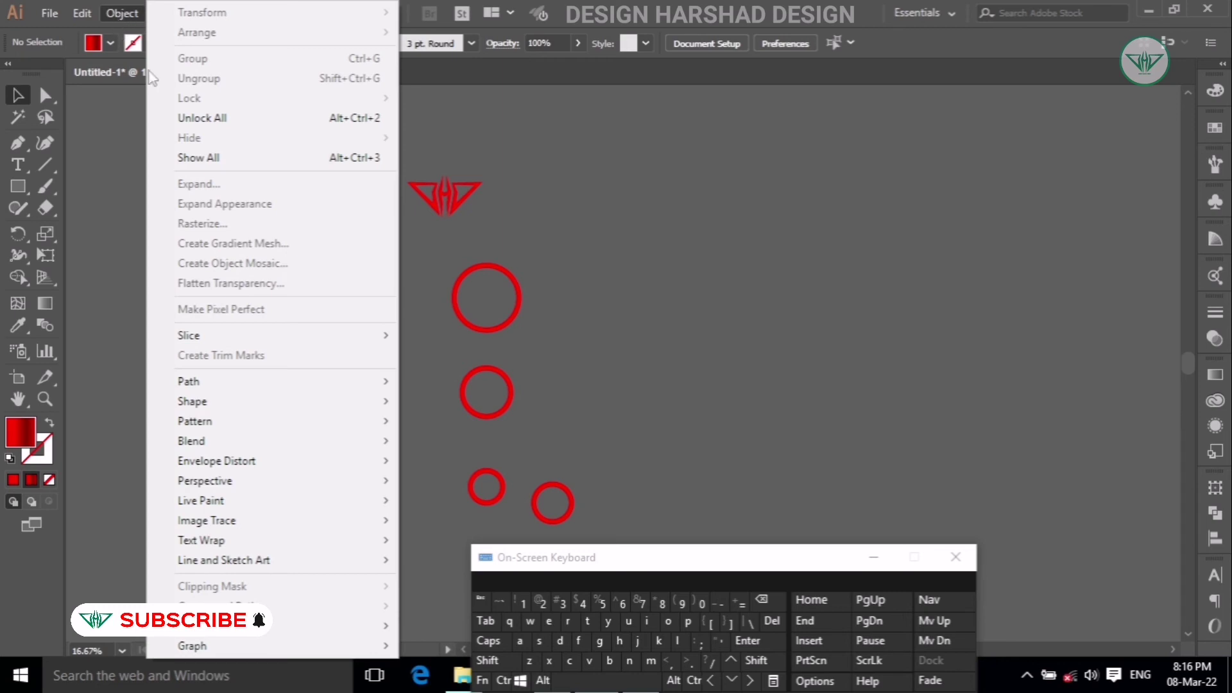
click(193, 118)
click(15, 185)
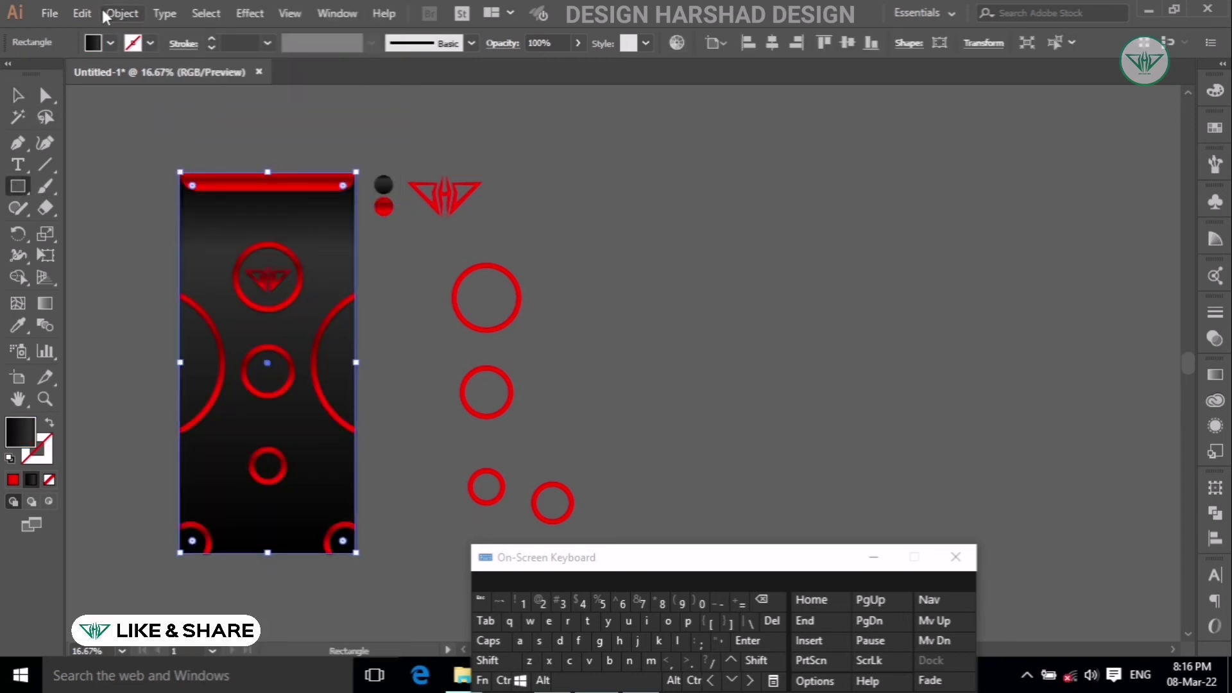
- Paste a copy of the dark background rectangle in place and bring it in front of all the artwork
click(82, 13)
click(114, 95)
click(82, 14)
click(115, 137)
click(120, 13)
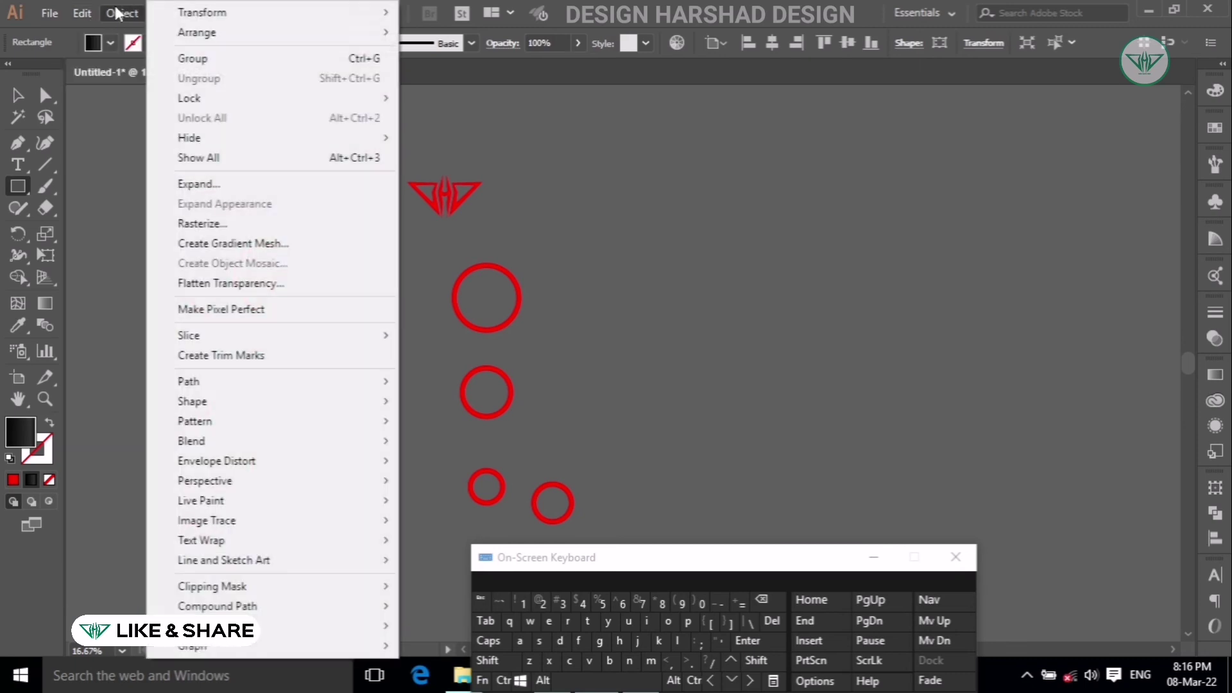
mouse_move(283, 34)
click(449, 36)
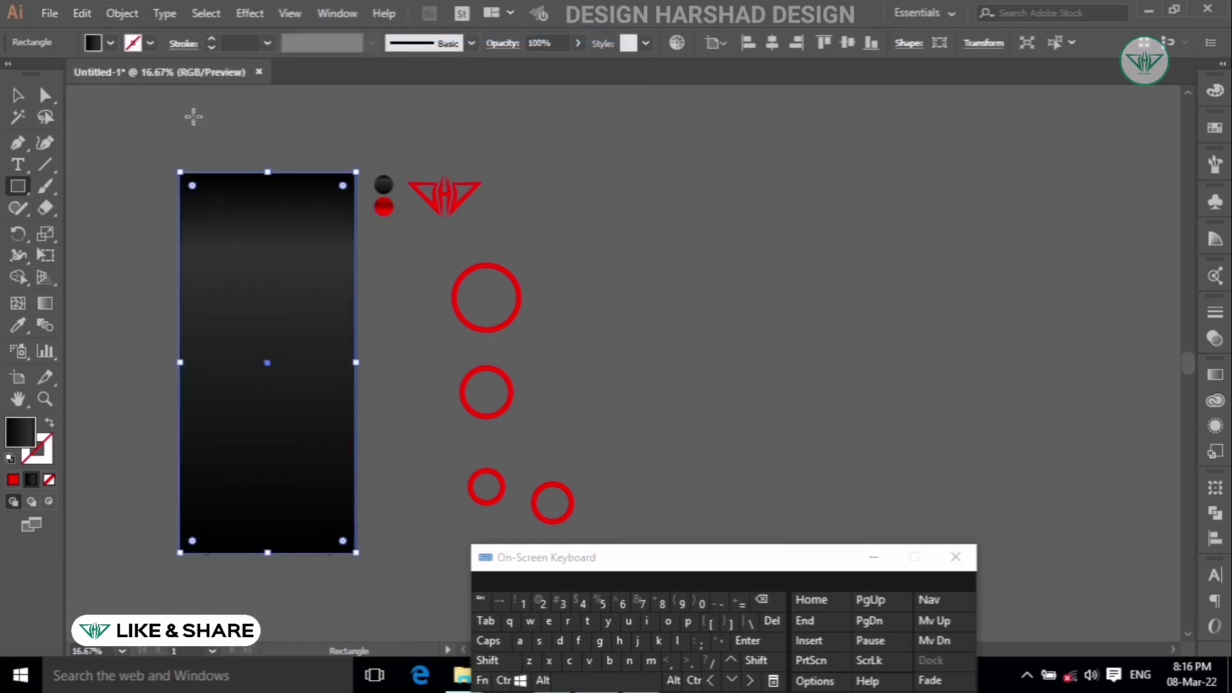
- Select all the artwork on the artboard and make a clipping mask from the frontmost rectangle
click(18, 95)
mouse_move(142, 145)
mouse_down()
mouse_move(301, 565)
mouse_move(370, 603)
mouse_up()
click(120, 14)
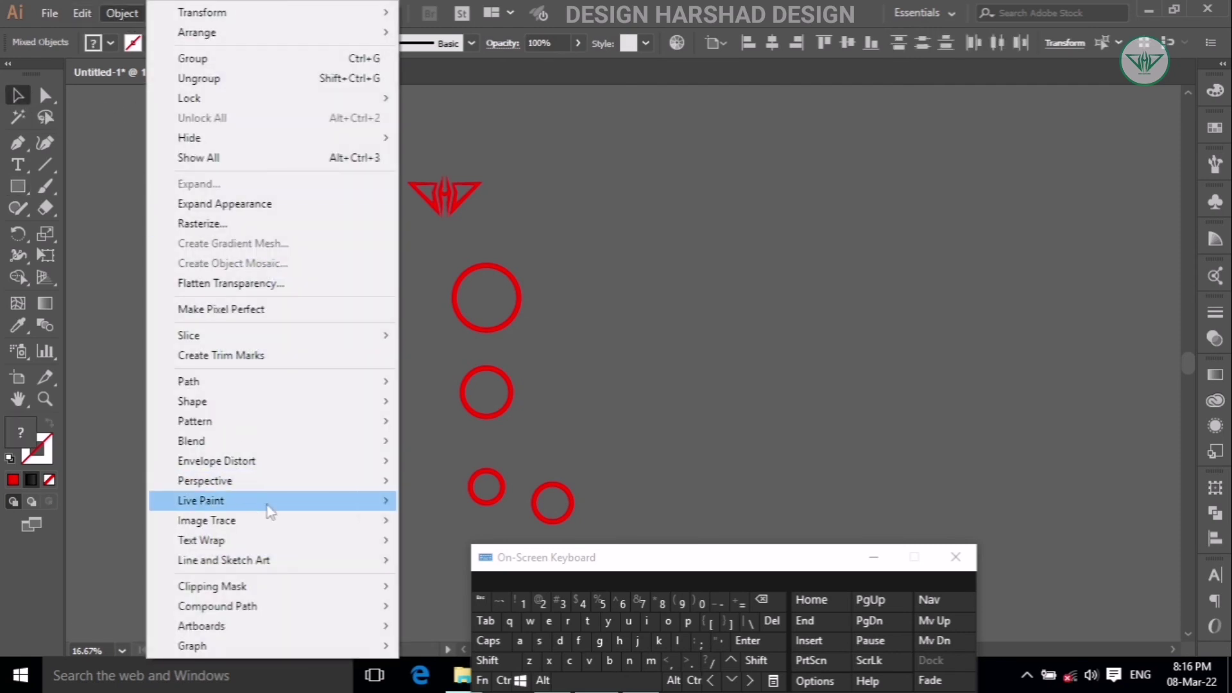
mouse_move(304, 587)
click(437, 585)
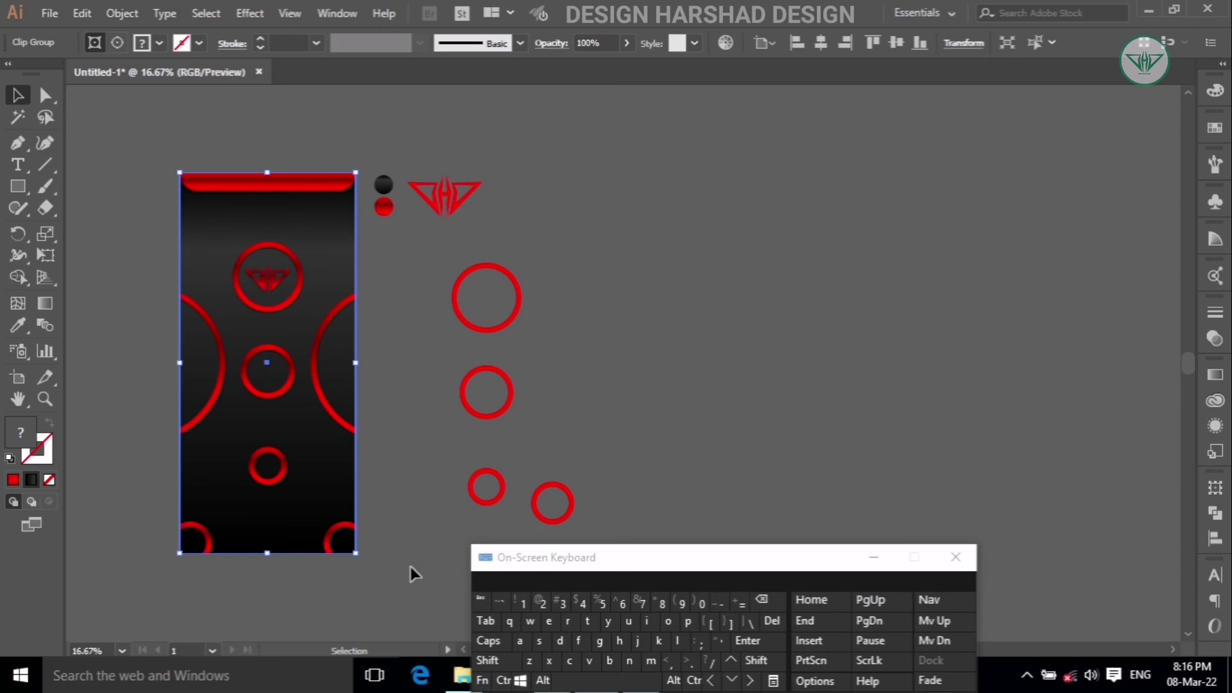
click(387, 504)
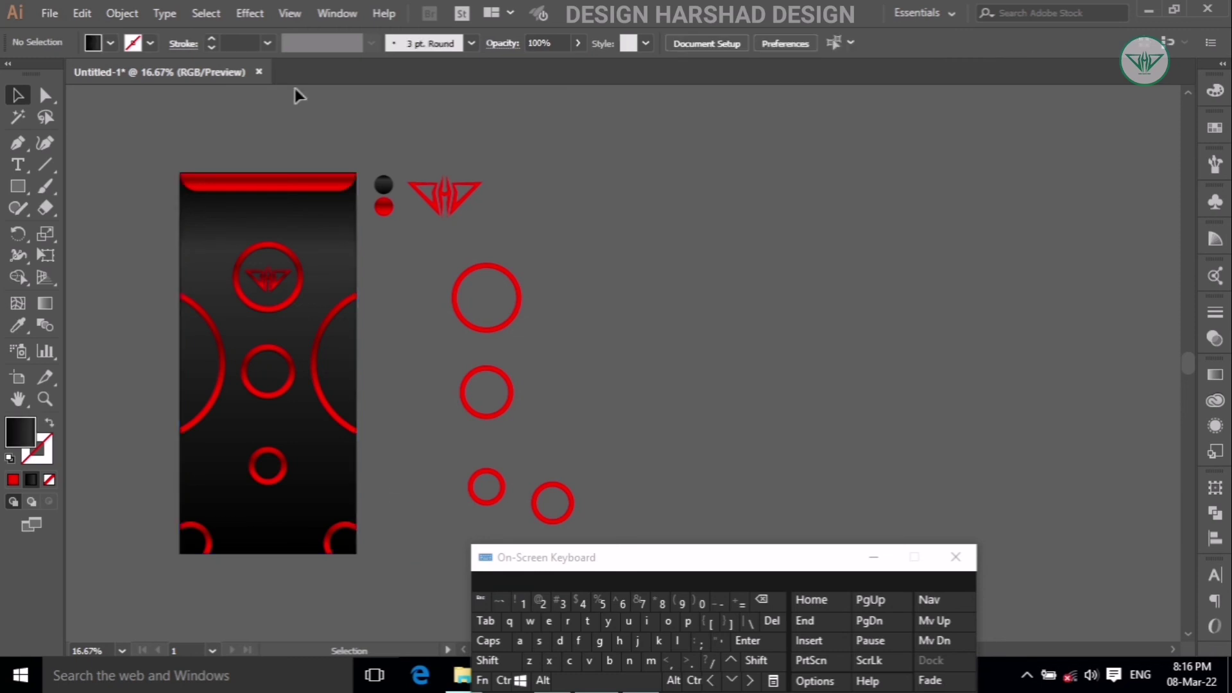
- Show the document's layers and add a new layer above Layer 1
click(321, 13)
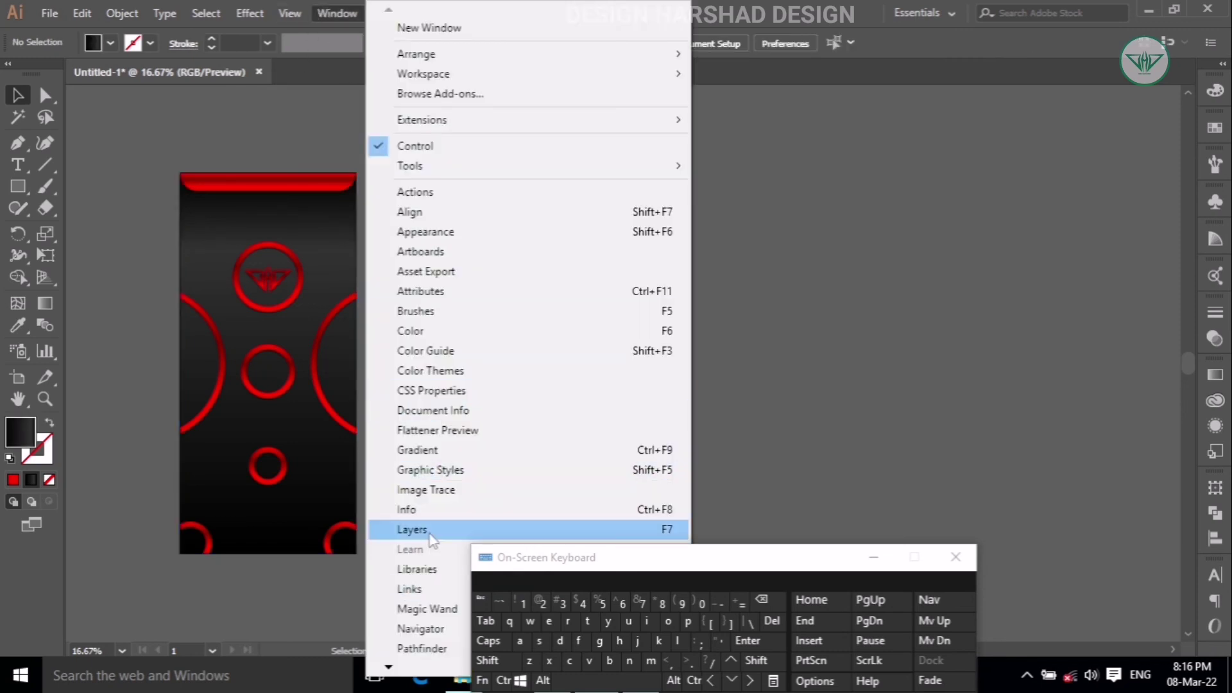
click(411, 529)
click(1039, 518)
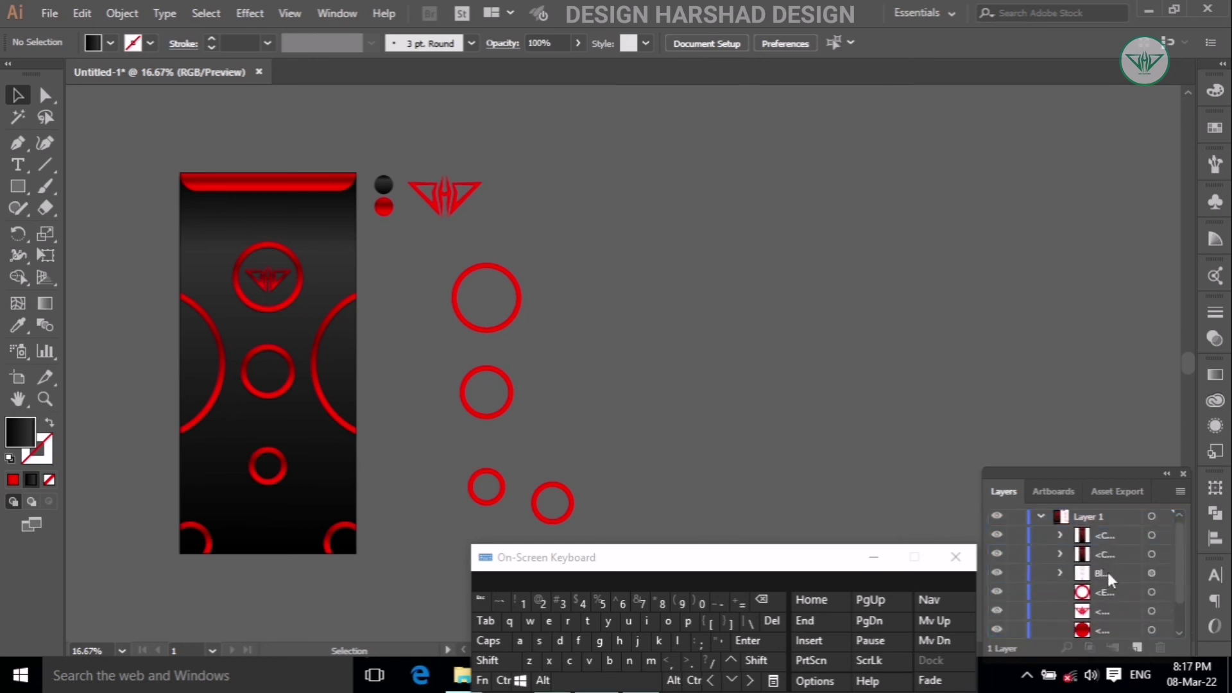
click(1135, 647)
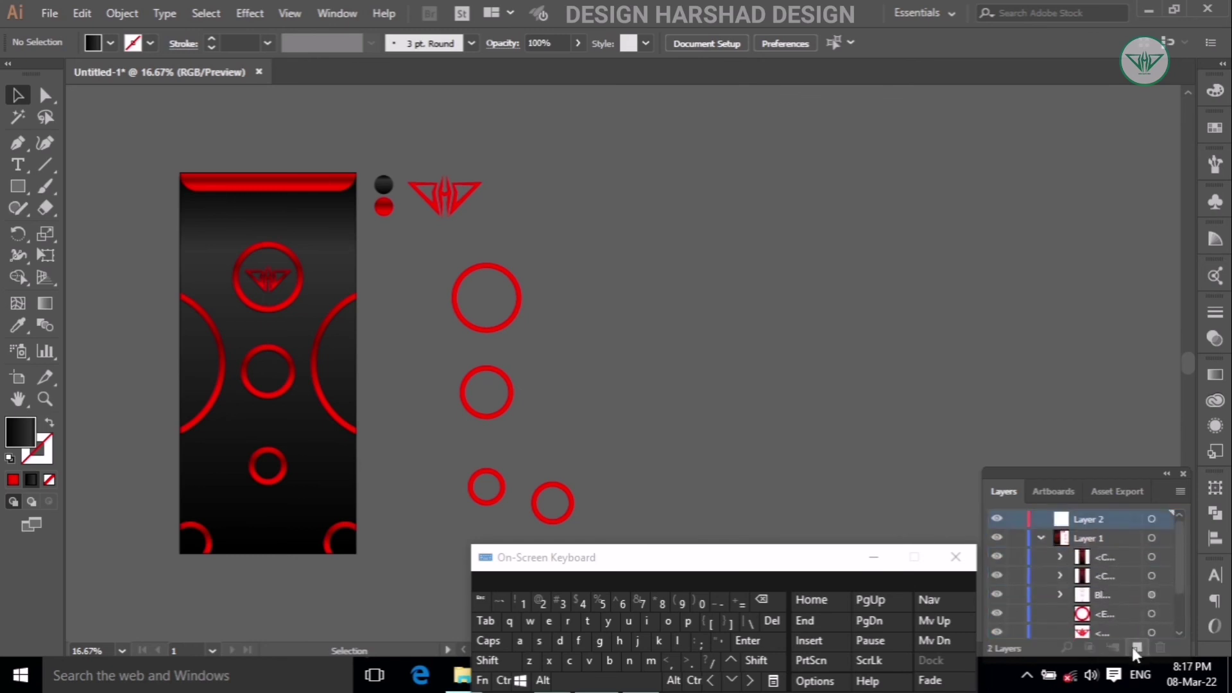
- Move the clipped wallpaper artwork into Layer 2 and hide Layer 1 with the leftover sample shapes
click(1042, 537)
click(997, 538)
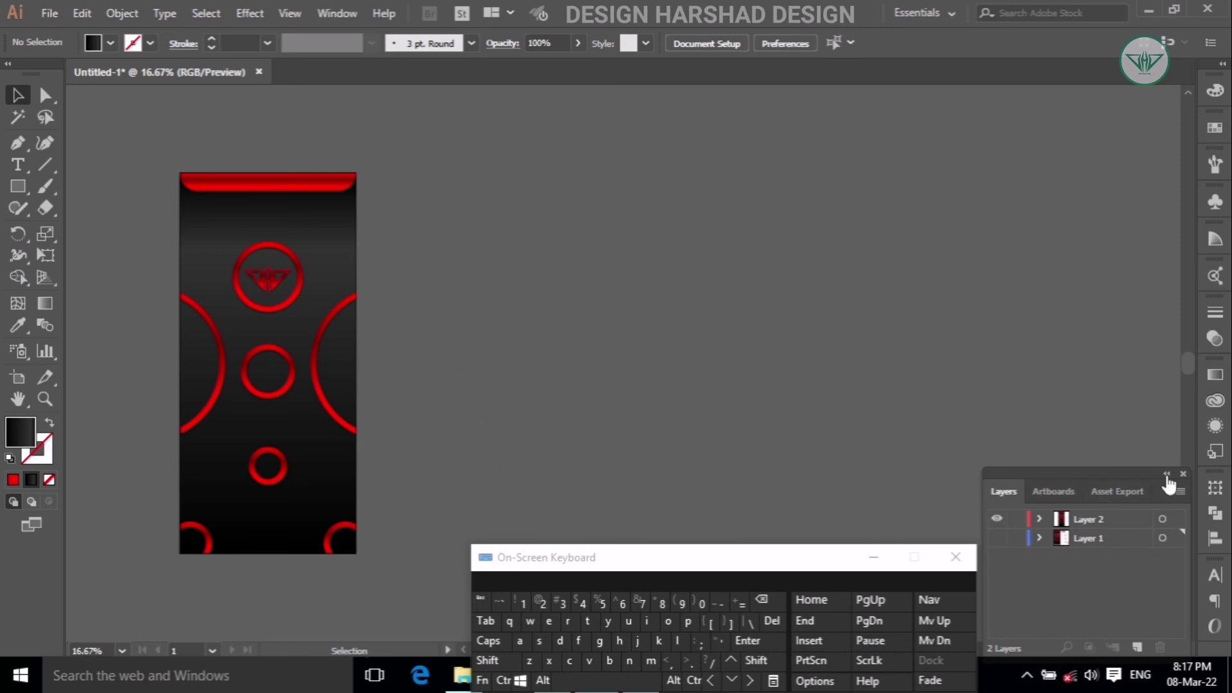
click(1183, 474)
scroll(88, 651, up, 3)
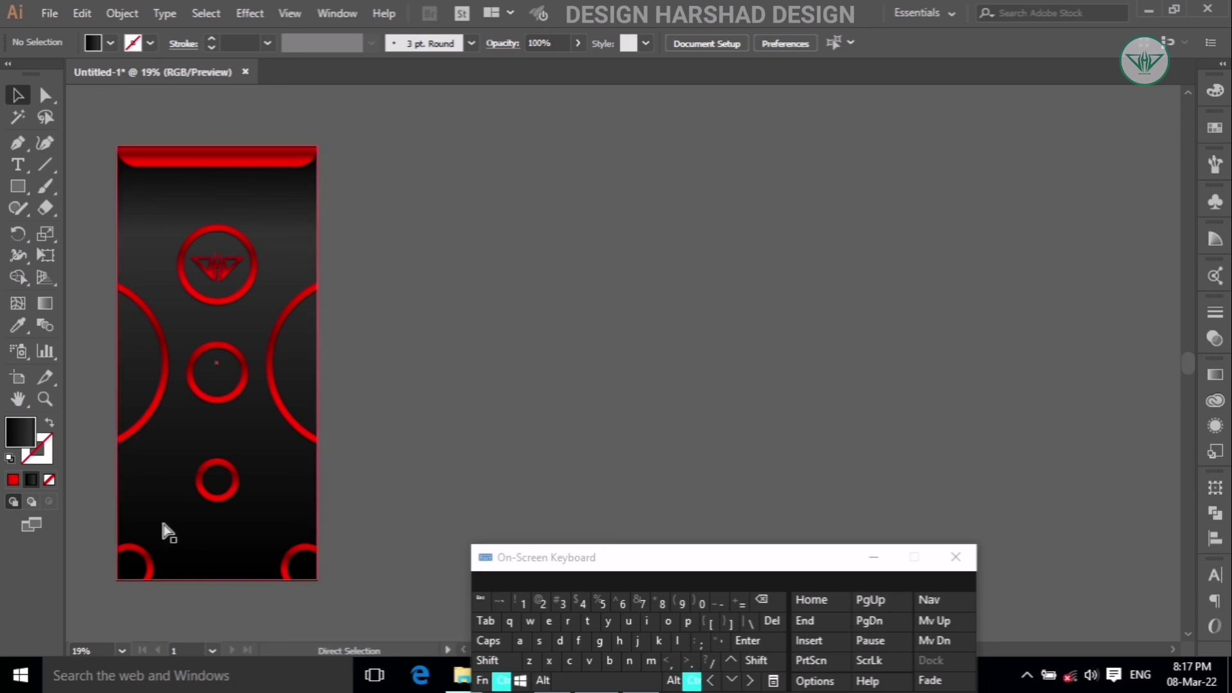
scroll(108, 507, left, 3)
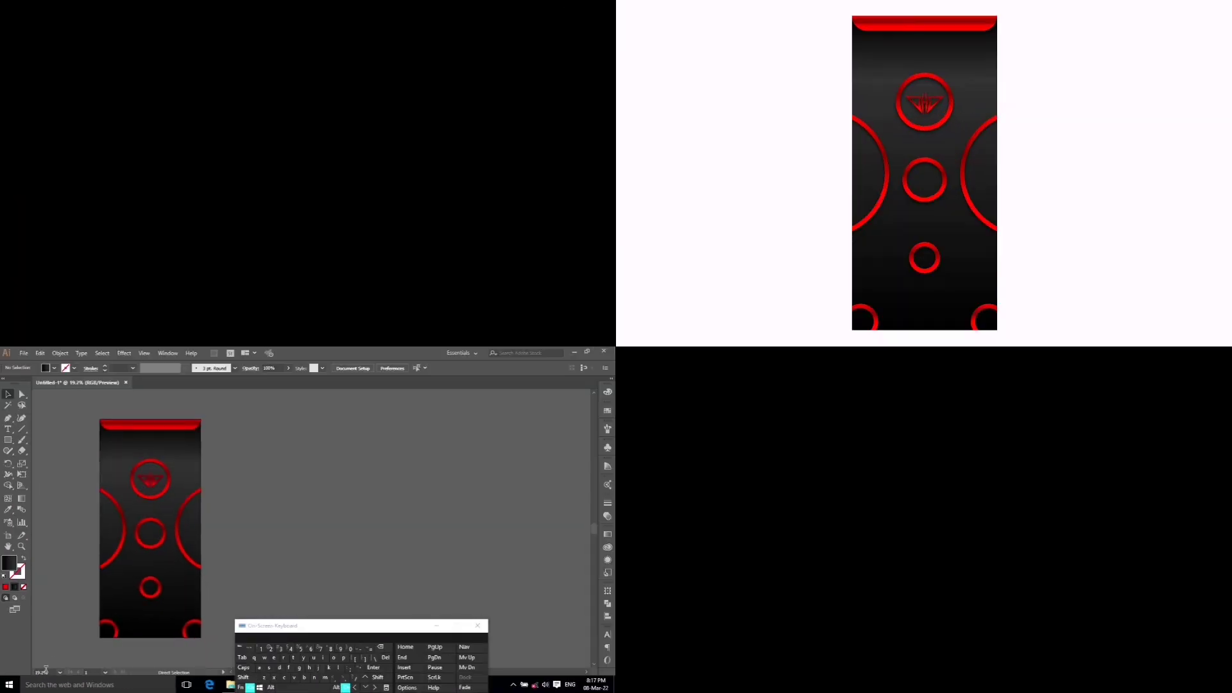